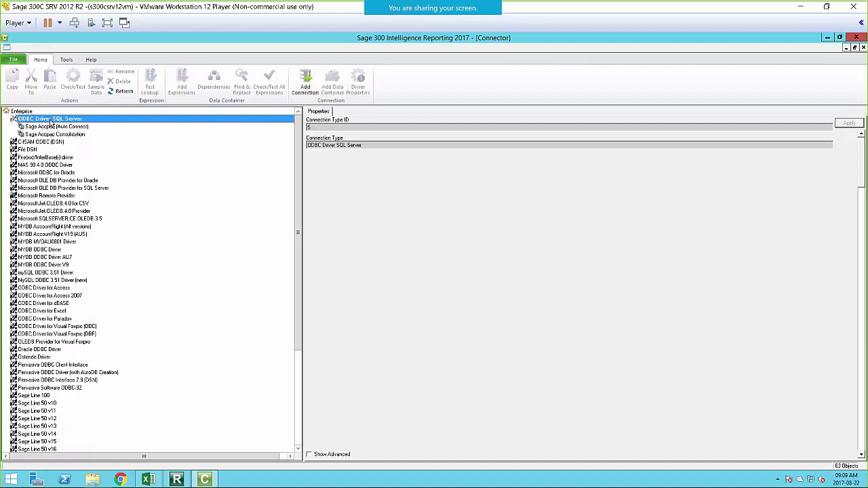
Check the properties of the Sage Accpac Consolidation connection and close the Connector
click(67, 135)
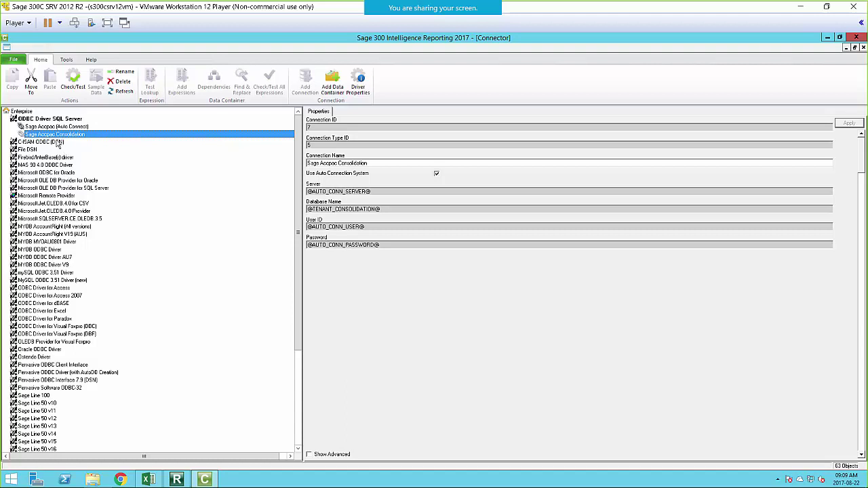
click(863, 48)
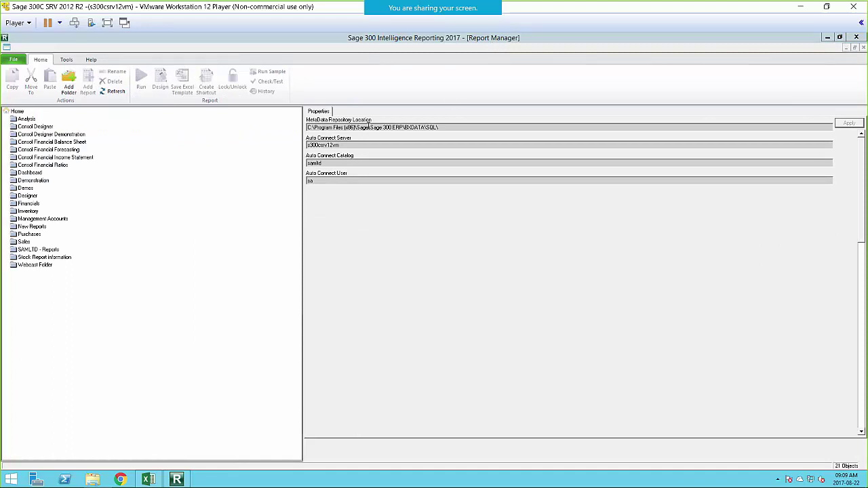
View the tenant cache for Home in Report Manager and close the Tenant Viewer
click(10, 111)
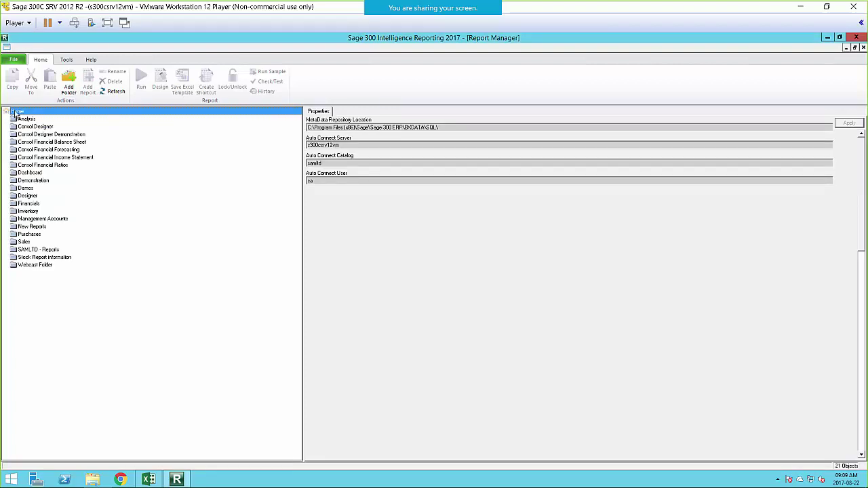
click(66, 60)
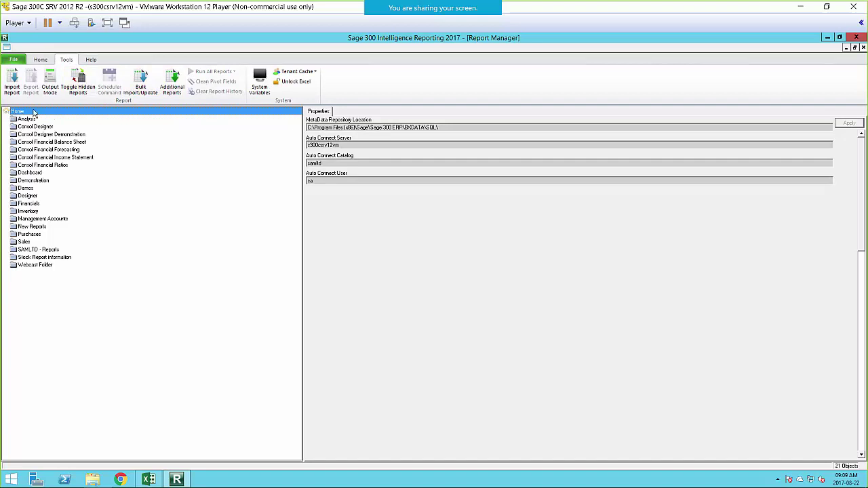
click(314, 73)
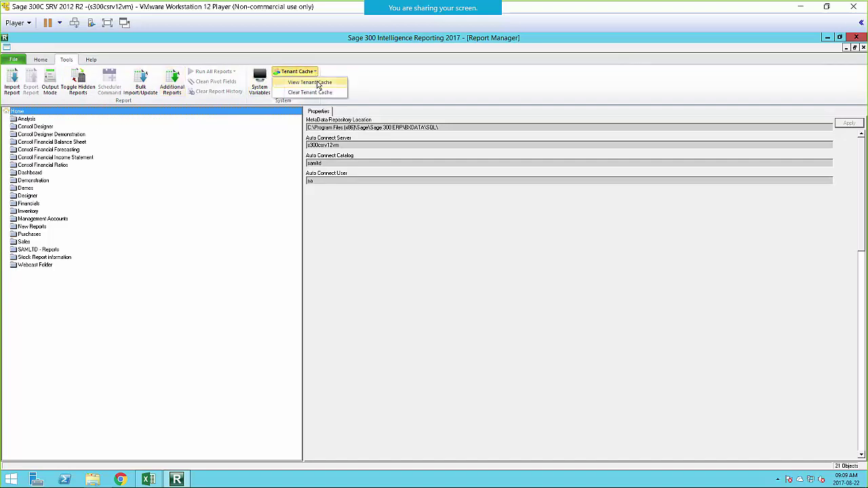
click(317, 83)
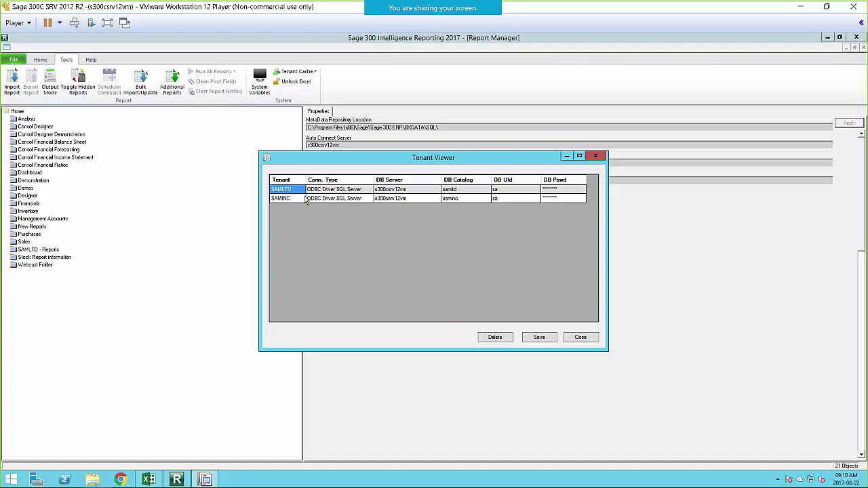
click(581, 339)
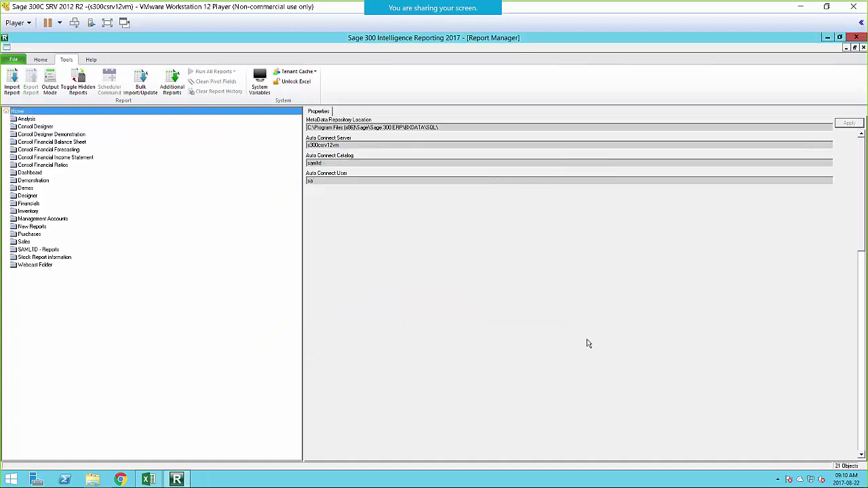
Expand the Webcast Folder down to the union sub reports of Consolidation Report 1-4
double_click(36, 266)
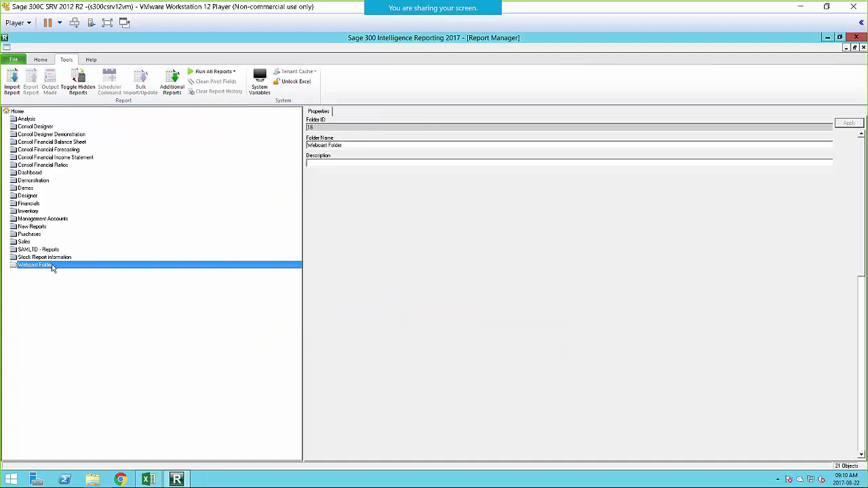
click(54, 274)
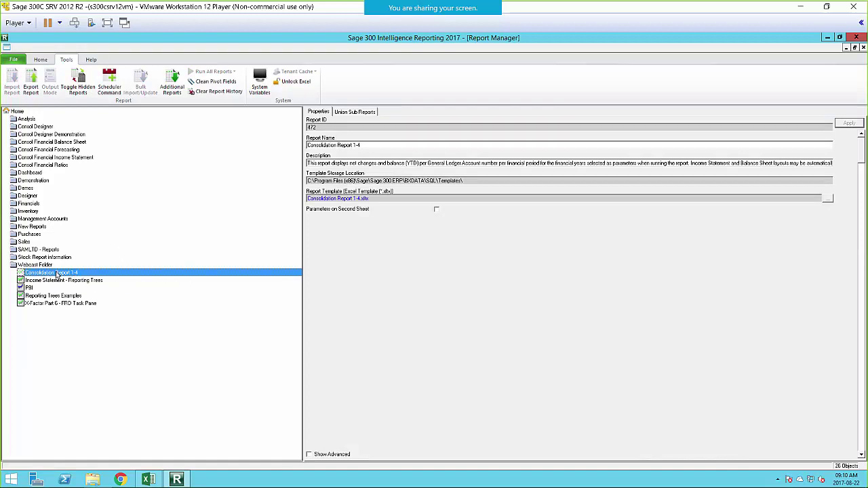
double_click(53, 274)
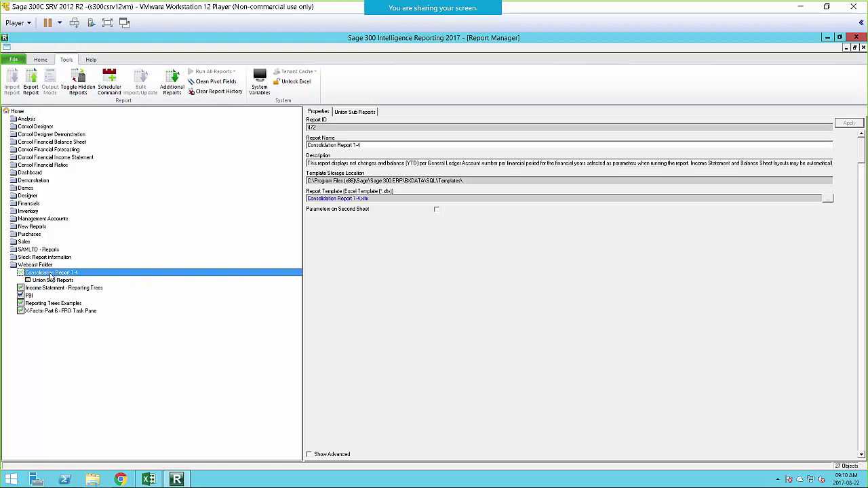
double_click(50, 280)
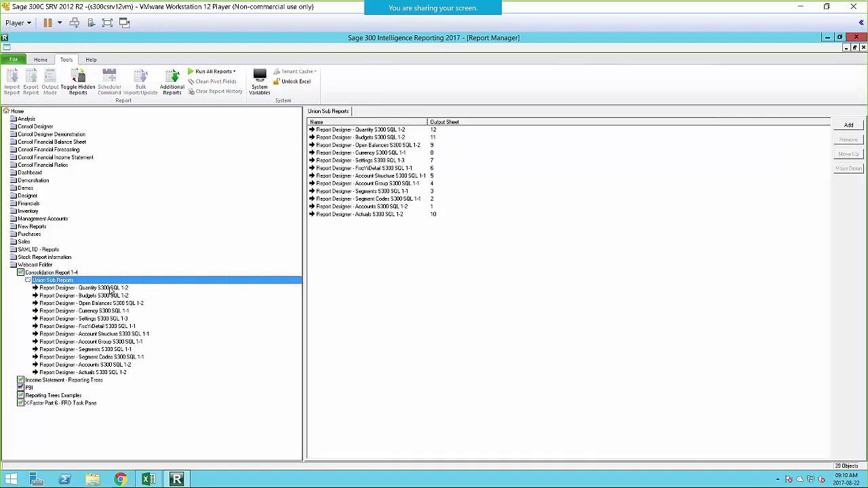
Go to the Quantity sub report, review its databases to consolidate without changing them, and close Report Manager
click(58, 289)
right_click(57, 291)
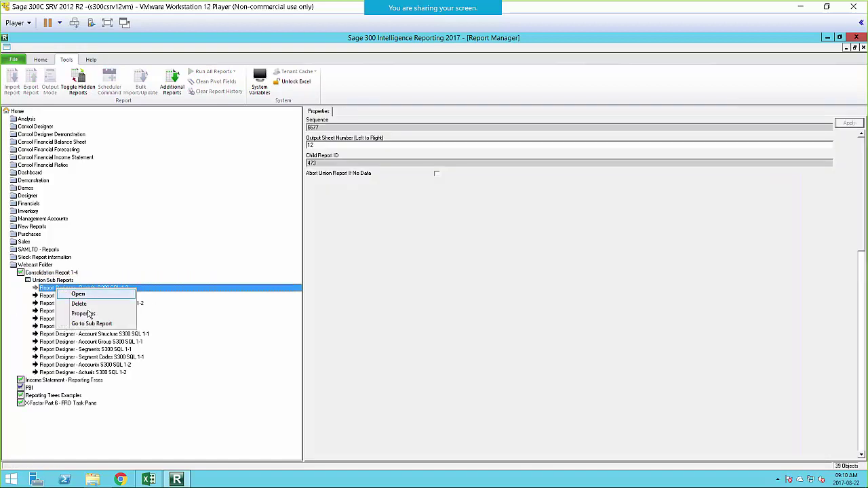
click(92, 323)
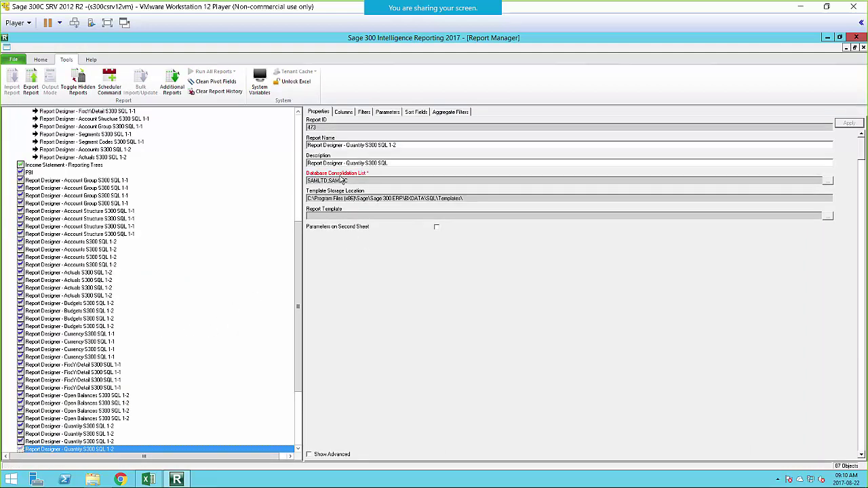
click(828, 181)
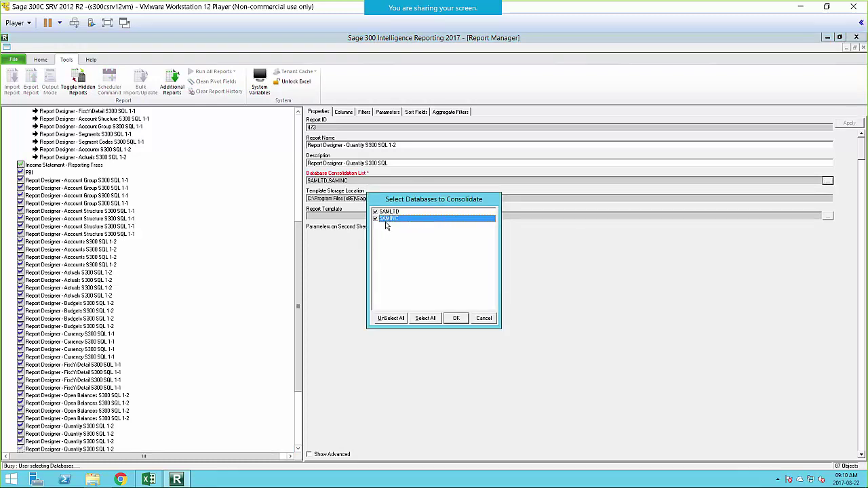
click(483, 319)
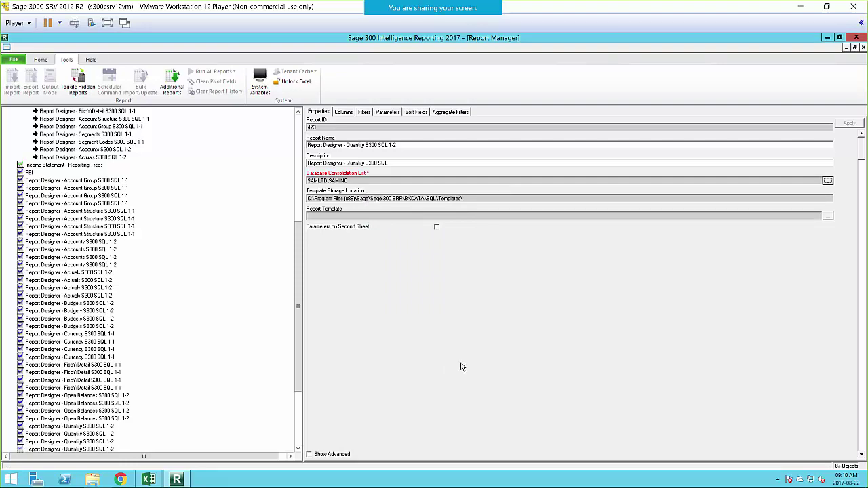
click(863, 46)
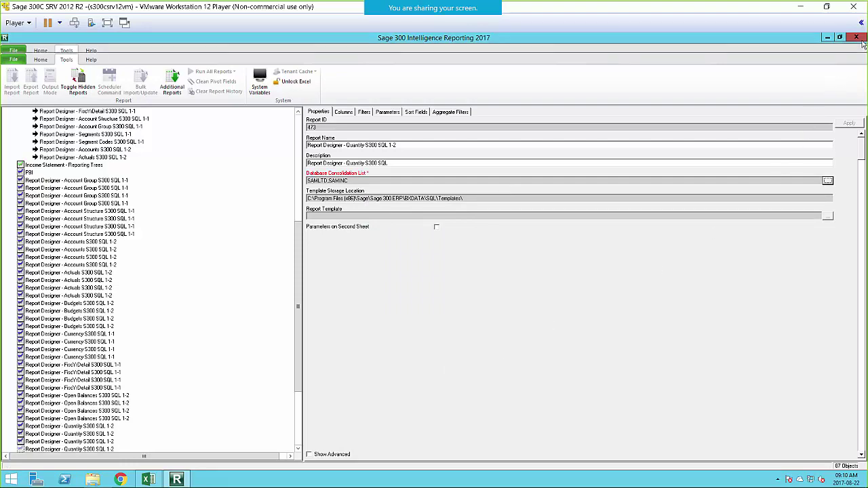
click(859, 39)
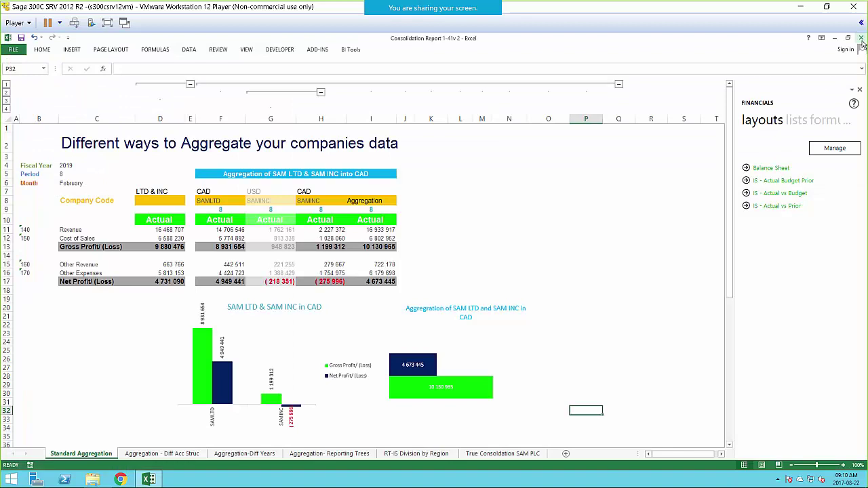
Collapse the grouped columns F to P on the Standard Aggregation sheet
click(663, 357)
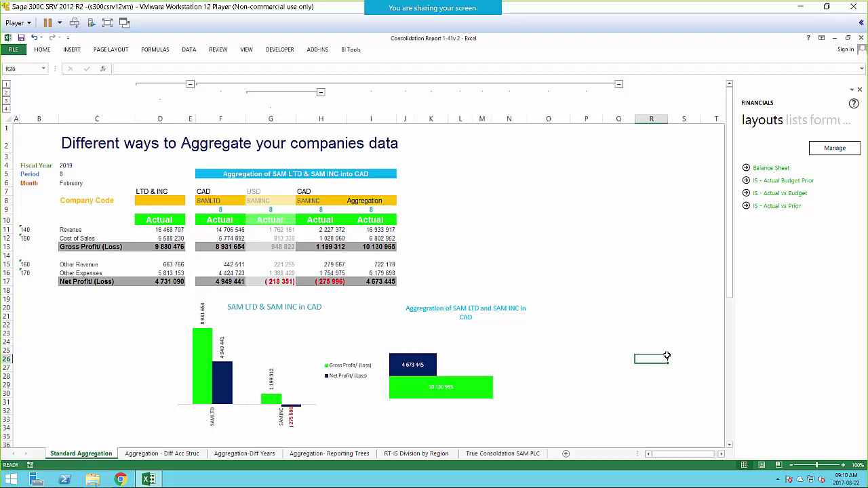
click(618, 85)
click(696, 436)
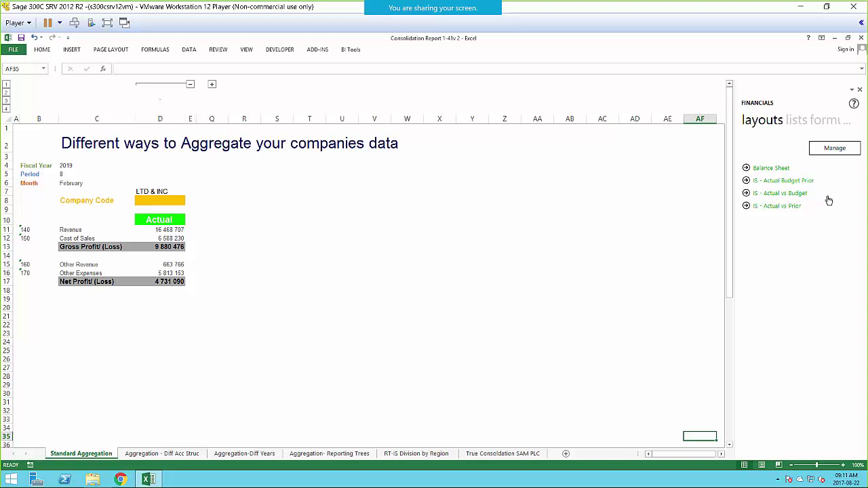
Show the Financials lists and check the account group codes in B11, B12, B15 and B16
click(797, 123)
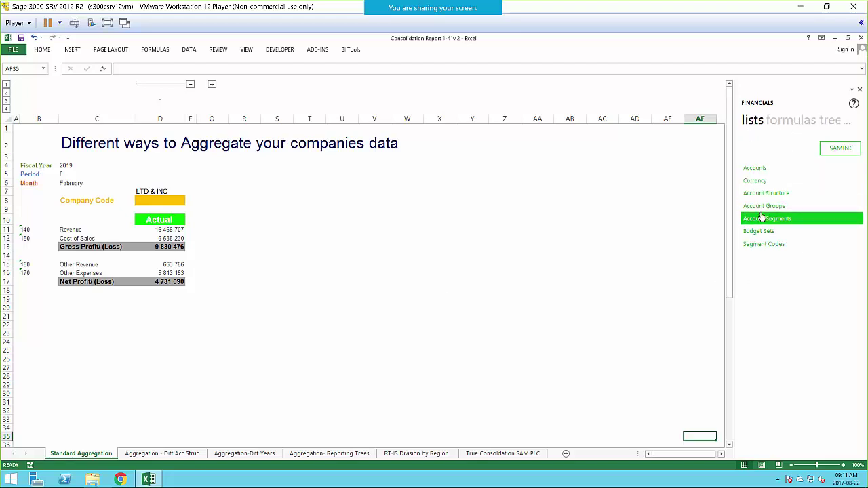
click(29, 230)
click(29, 238)
click(27, 264)
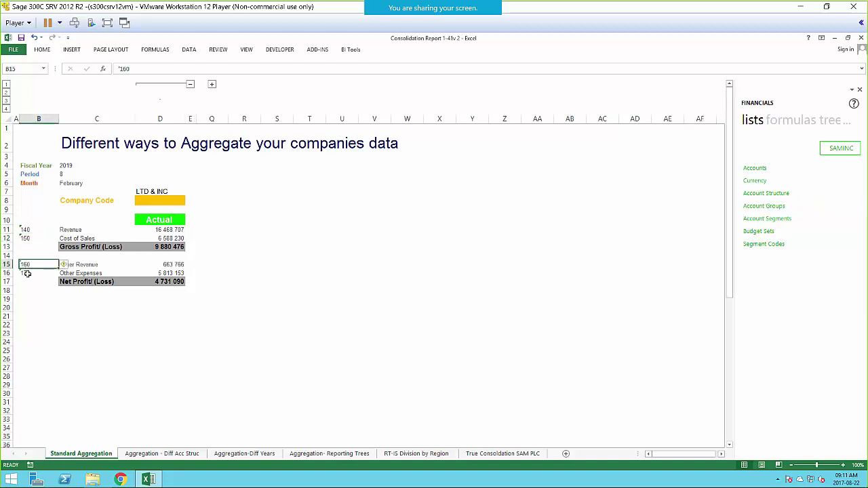
click(29, 273)
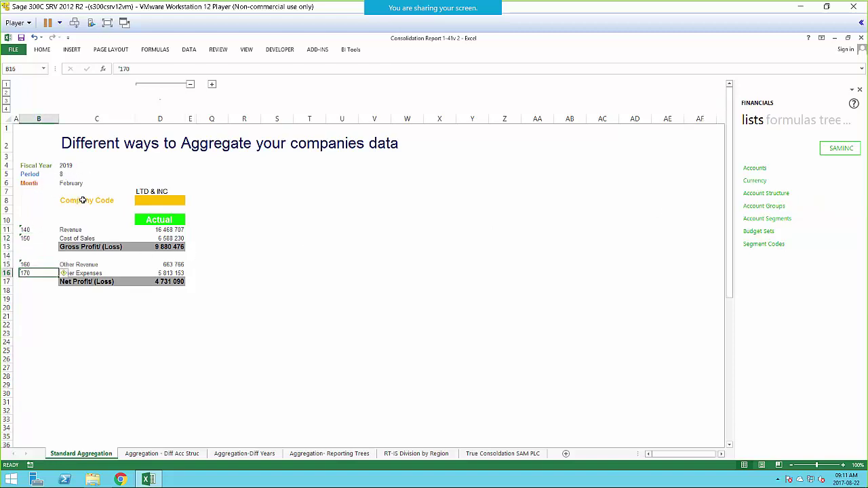
Show the Financials formulas, inspect the Revenue actual formula in D11, and check the company code cell D8 and the figures in D11:D17
click(781, 122)
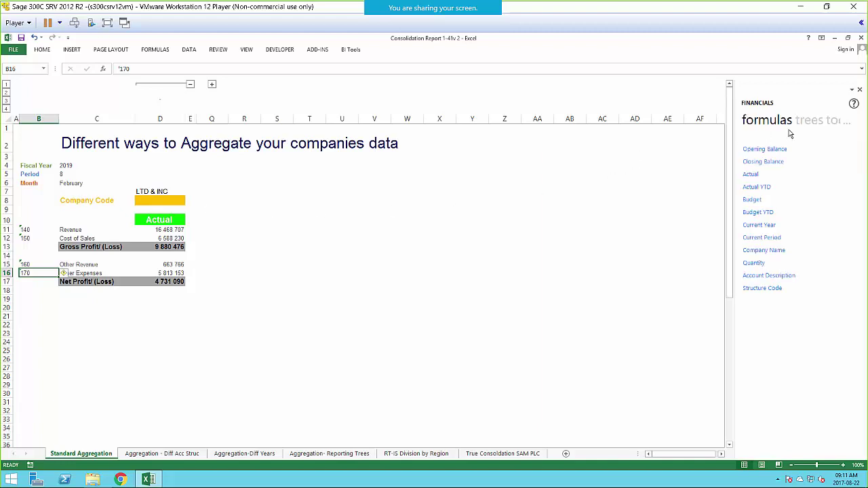
click(168, 231)
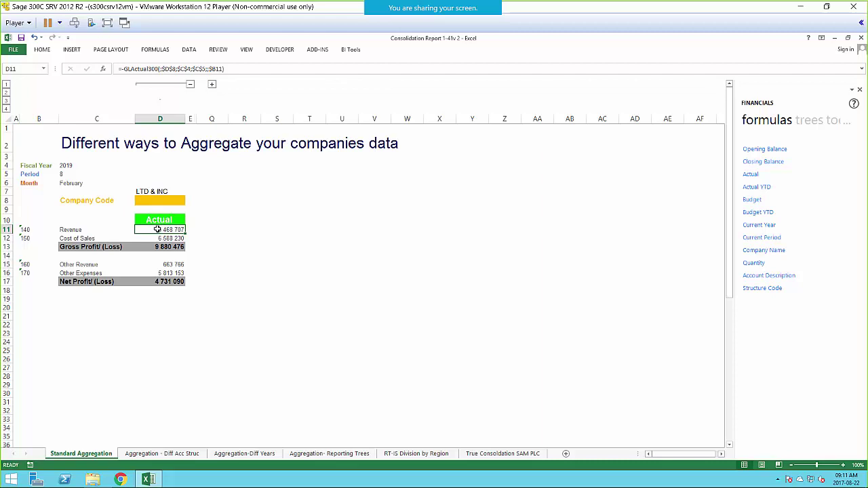
double_click(158, 229)
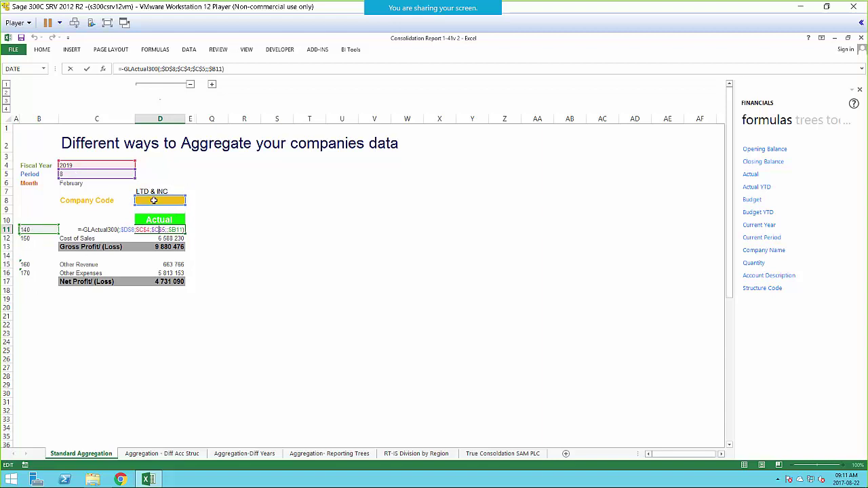
key(ctrl+Return)
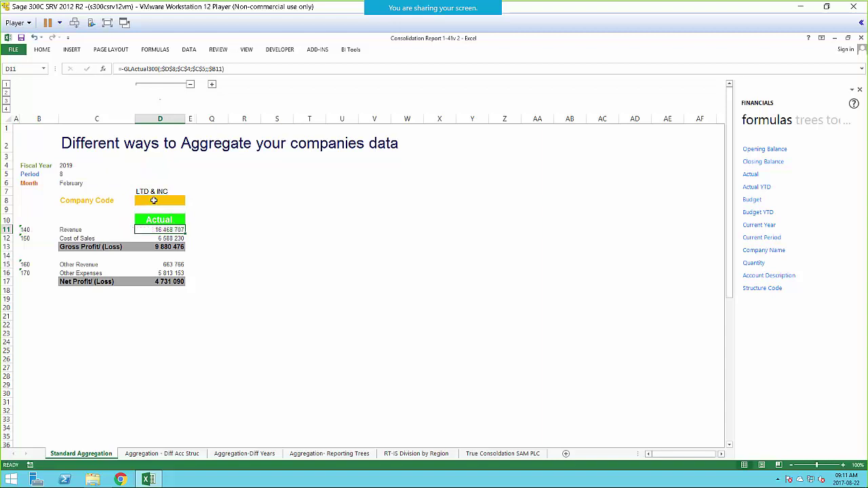
click(154, 201)
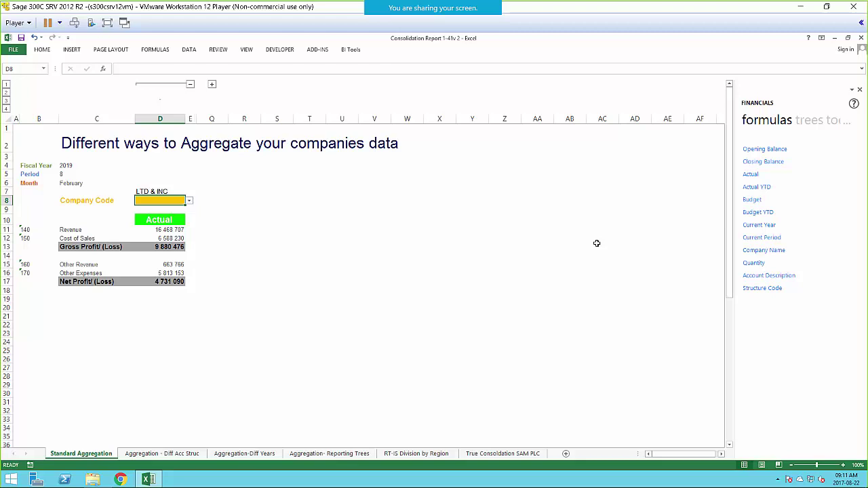
drag(156, 229, 147, 278)
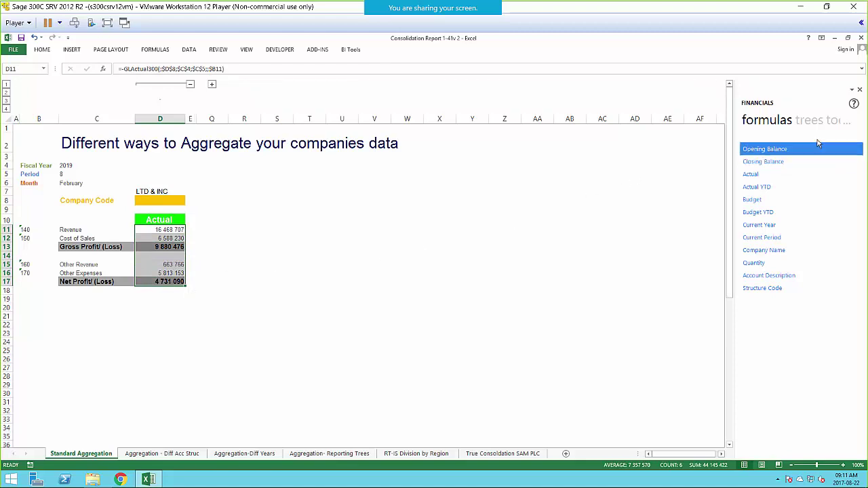
Return to the Financials lists and view the GL companies available for selection
click(847, 131)
click(845, 135)
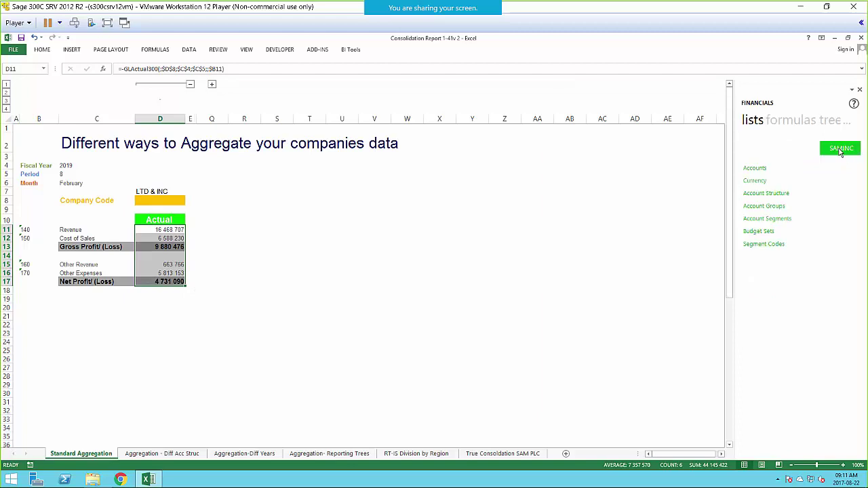
click(841, 154)
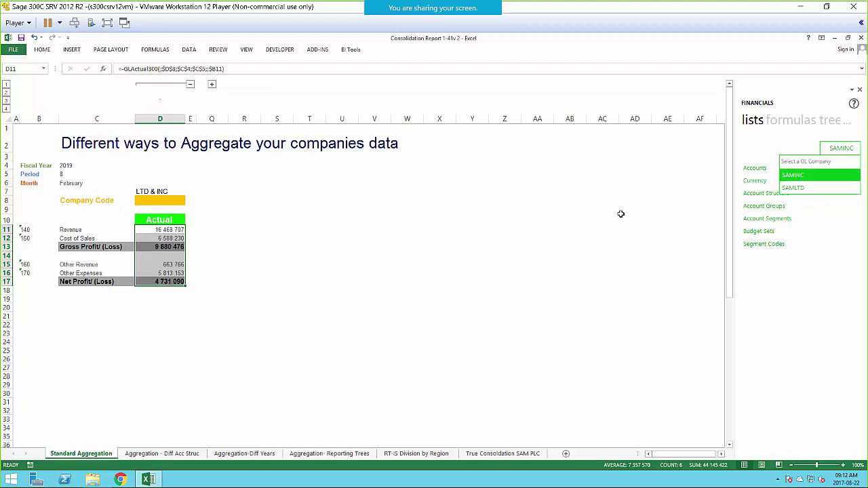
click(231, 239)
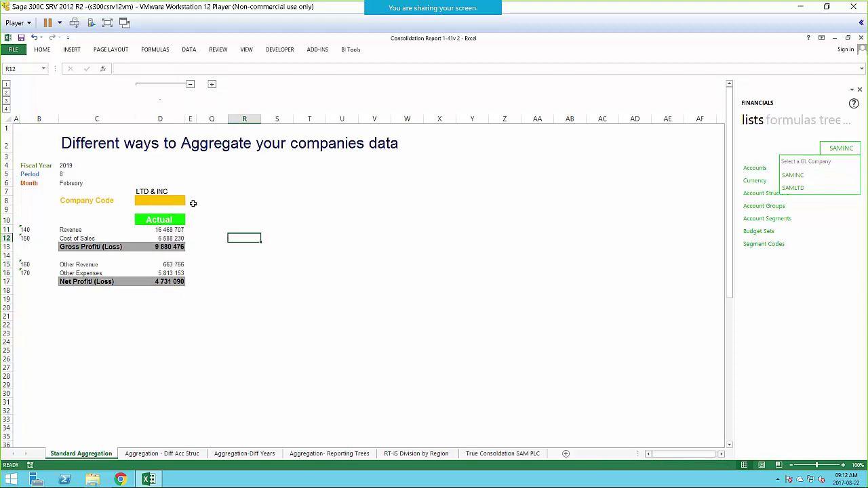
Filter the Actual column by company code in D8, first with SAMLTD and finally with SAMINC
click(144, 200)
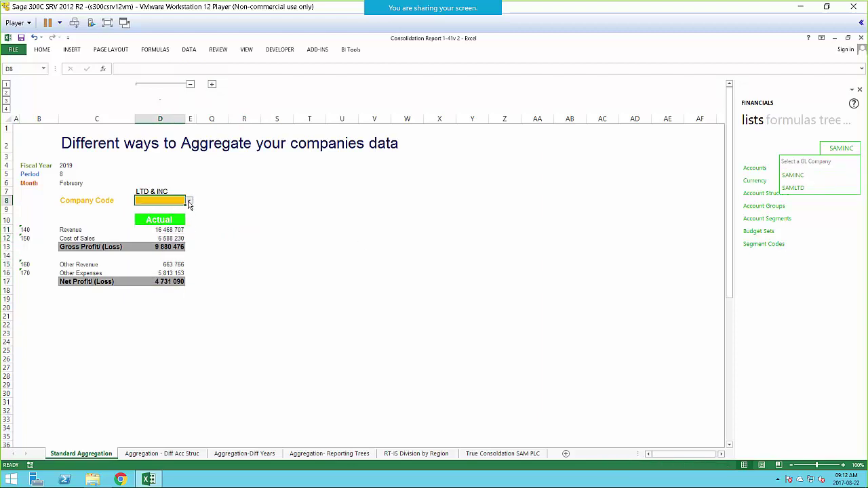
click(189, 200)
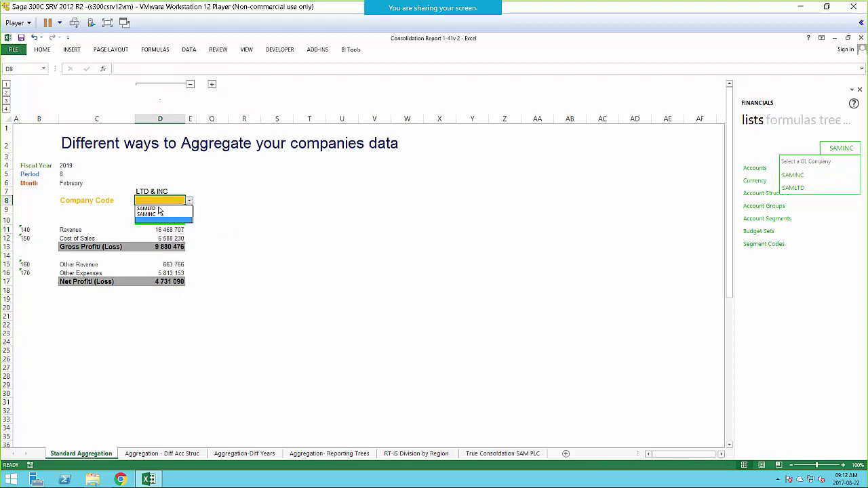
click(155, 209)
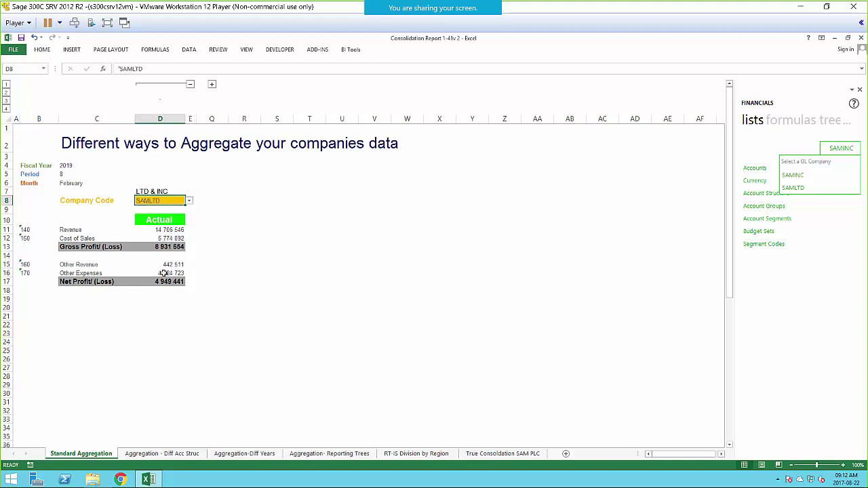
click(189, 201)
click(173, 215)
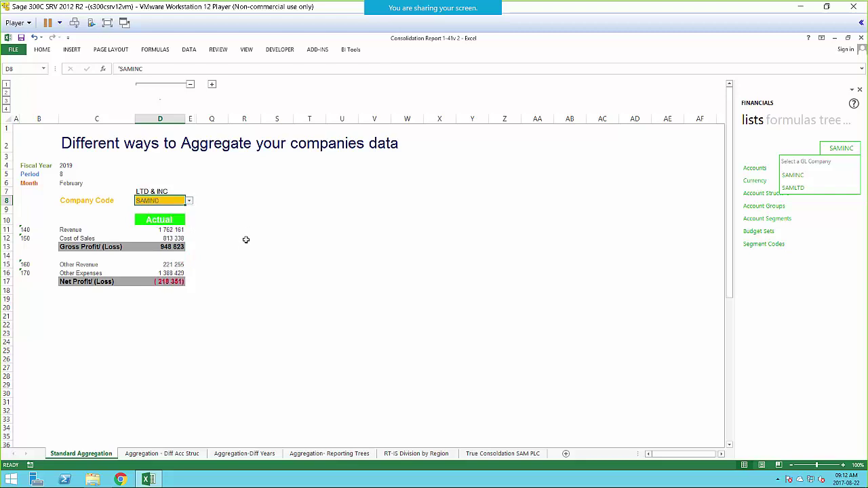
Set the company code in D8 to blank and highlight the combined Actual figures in D11:D17
click(189, 200)
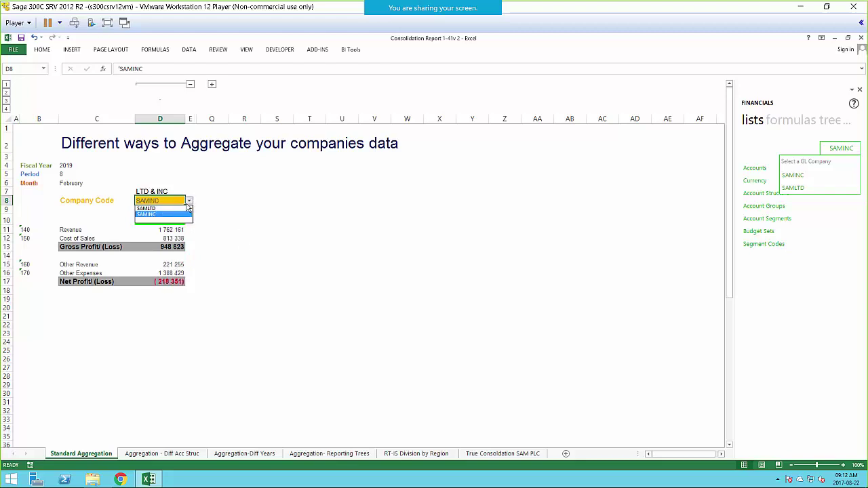
click(157, 220)
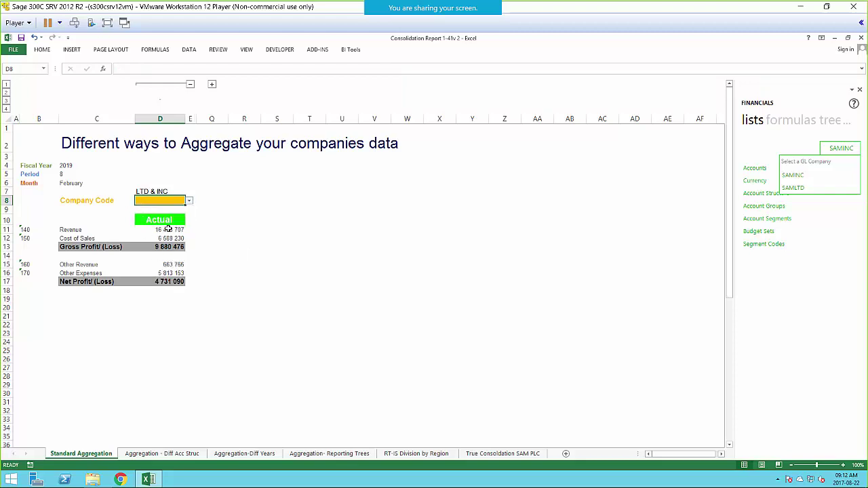
drag(168, 230, 166, 281)
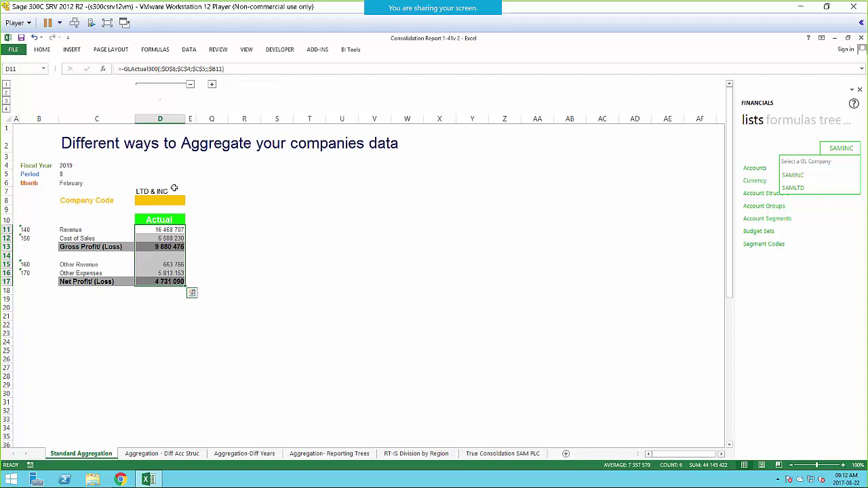
Expand the grouped columns for the SAM LTD and SAM INC aggregation into CAD and collapse the LTD & INC column D
click(212, 86)
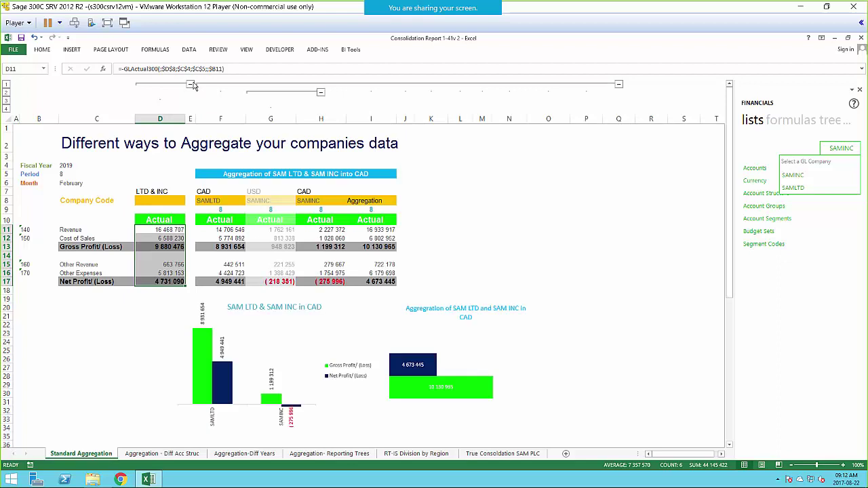
click(190, 86)
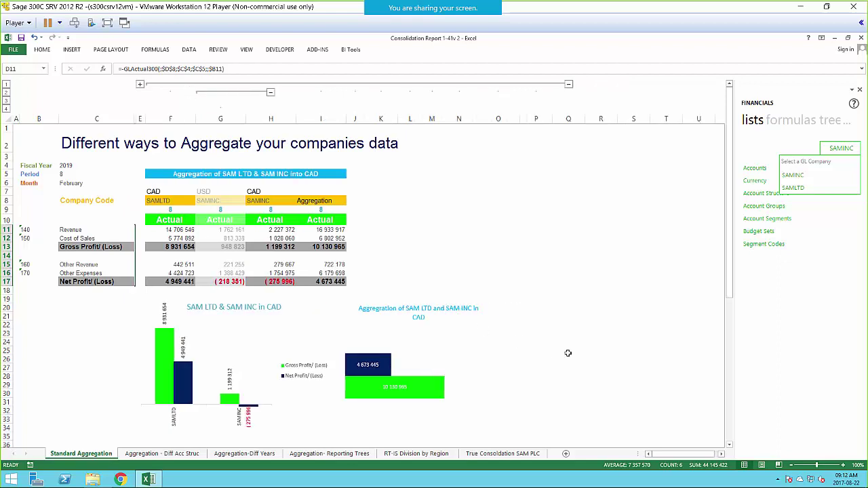
click(674, 404)
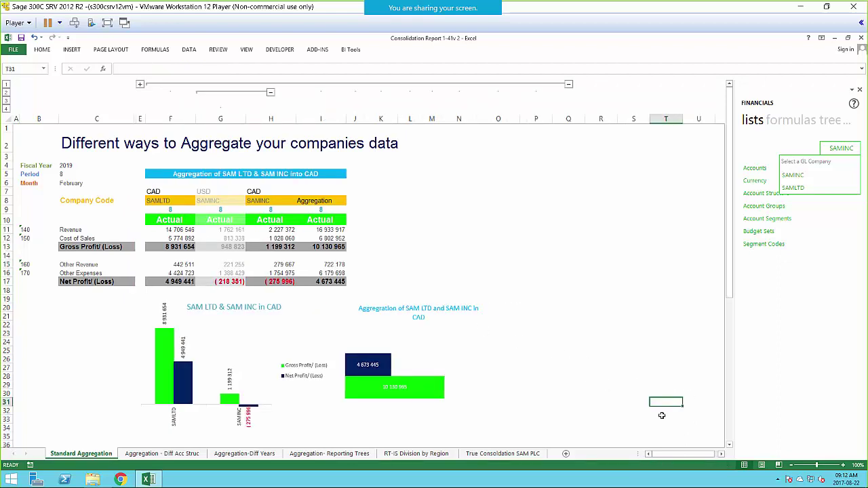
Check the SAMLTD company code in F8, the Revenue actual formula in F11, and the currency in F7
click(155, 201)
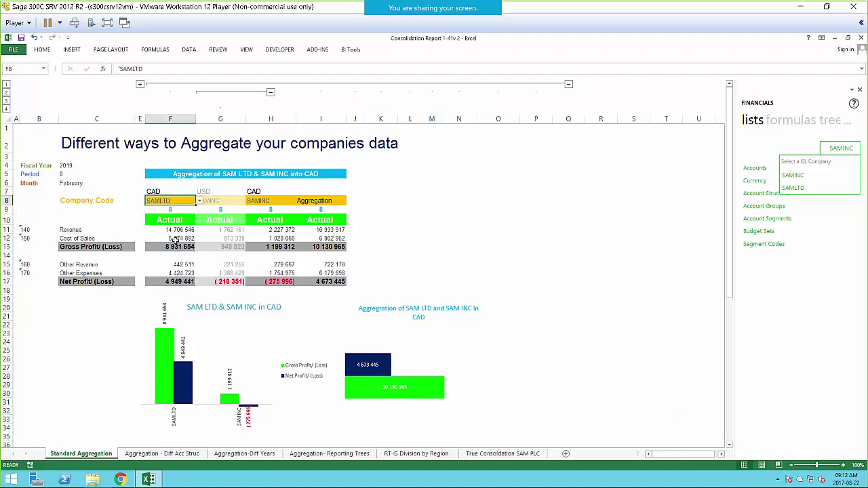
double_click(167, 231)
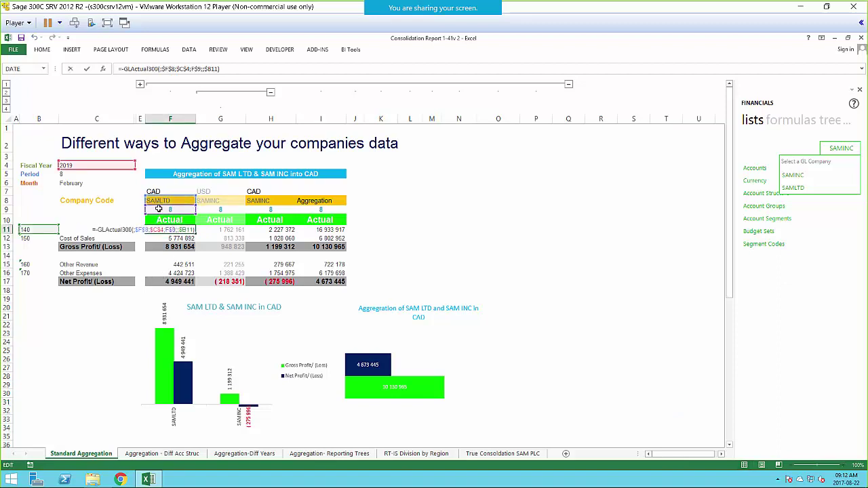
key(Return)
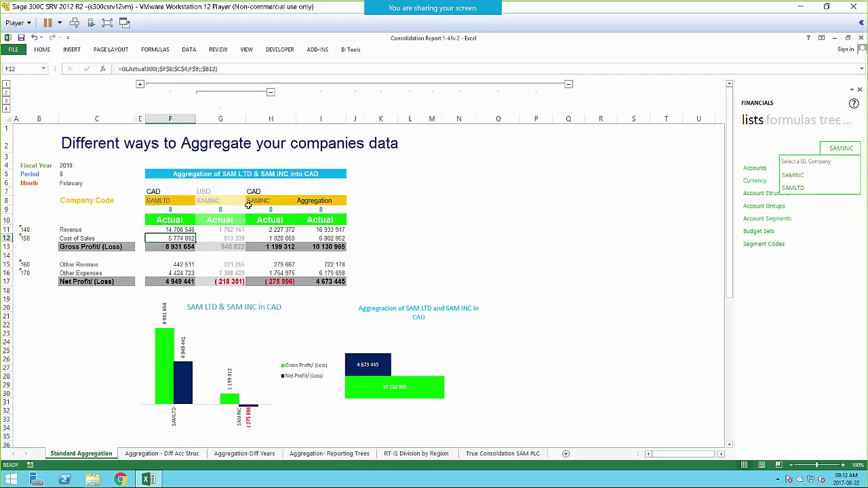
click(156, 192)
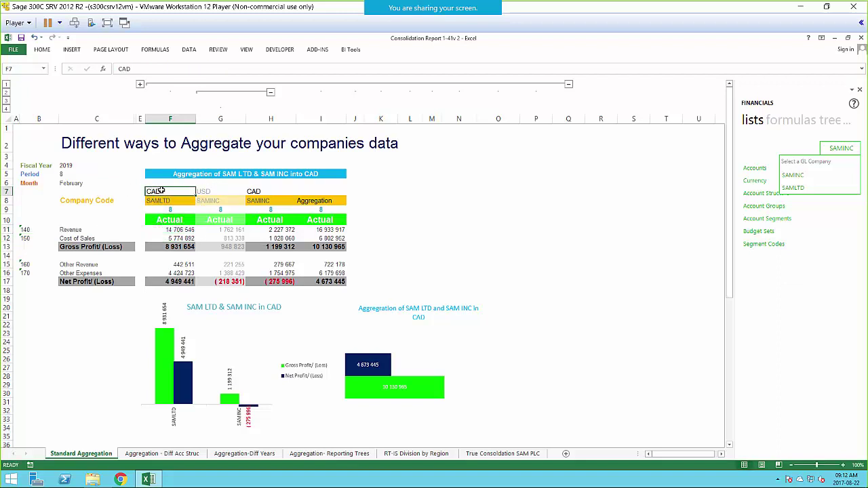
Inspect the greyed SAMINC column: its company code in G8, Revenue actual formula in G11, and currency in G7
click(222, 231)
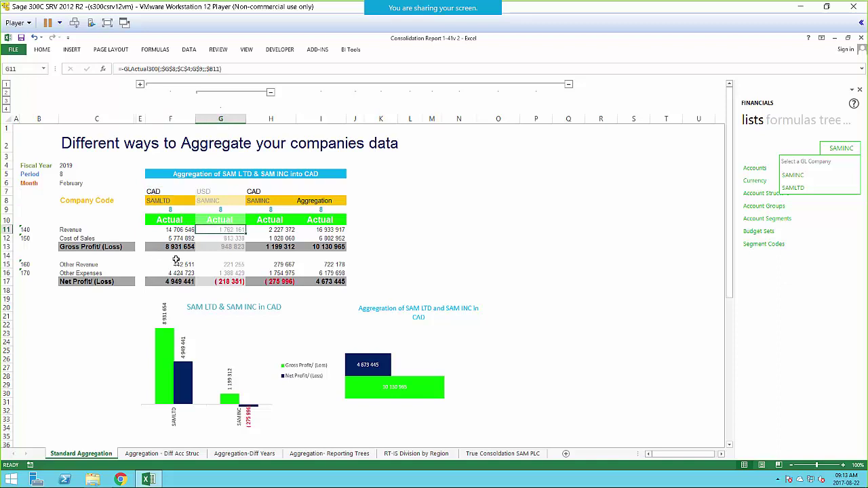
click(214, 201)
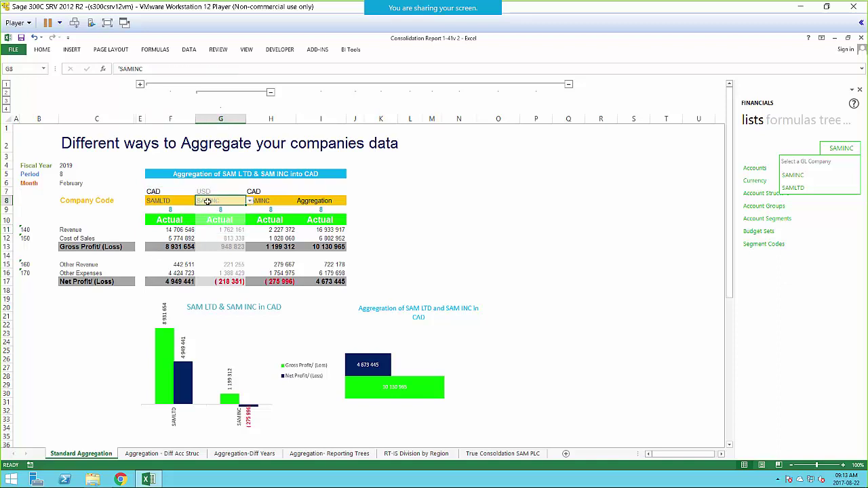
click(227, 231)
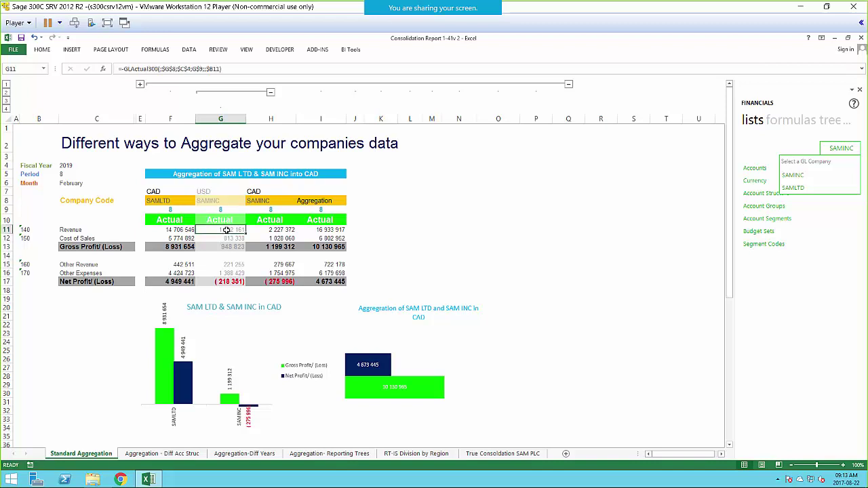
double_click(226, 231)
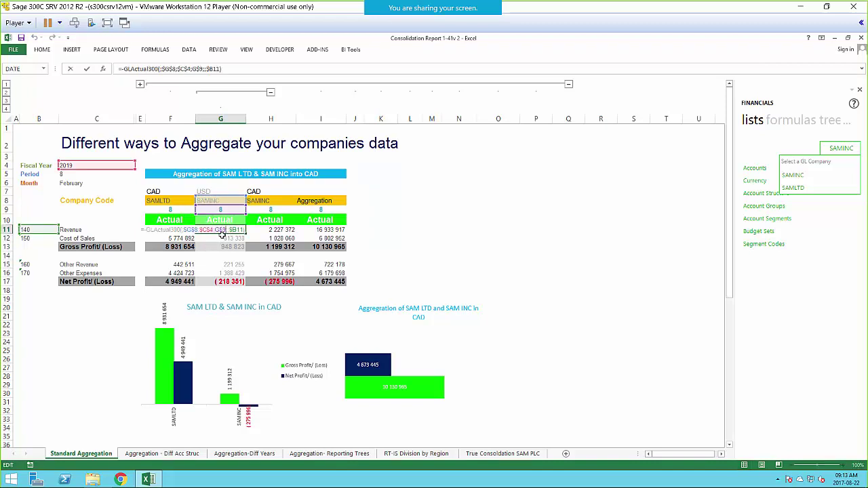
click(215, 194)
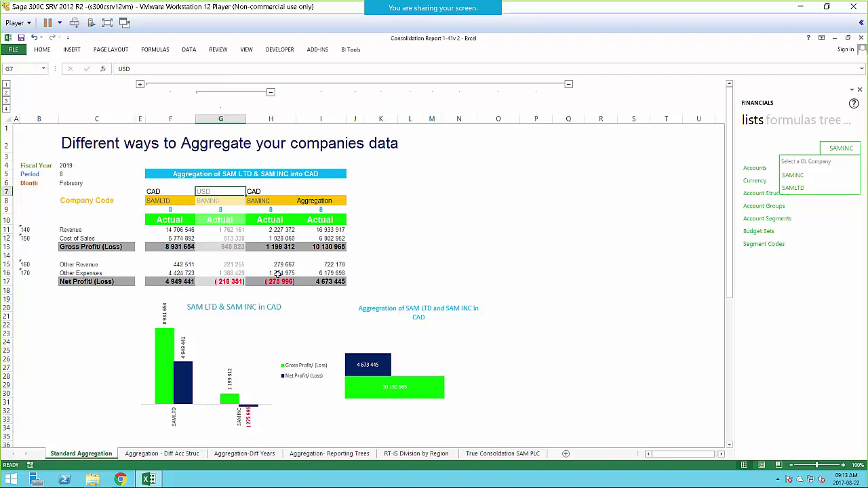
click(225, 231)
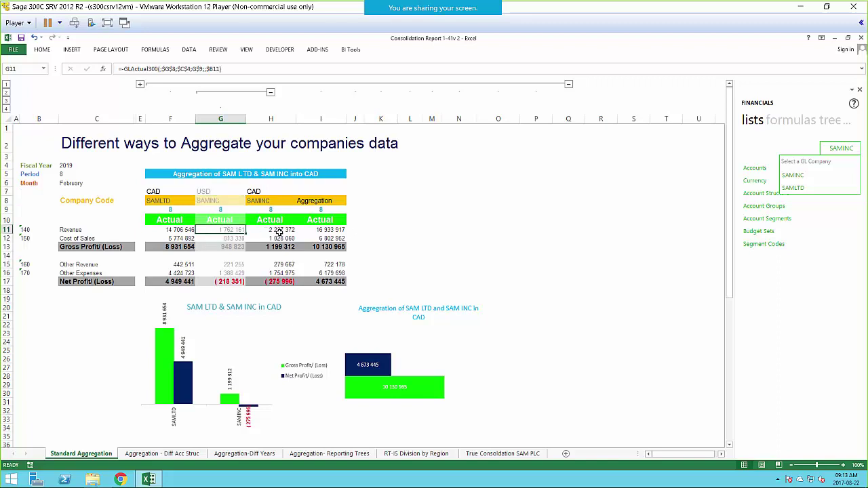
Inspect the currency conversion formula for SAMINC revenue in H11 and check the column's currency in H7
click(279, 231)
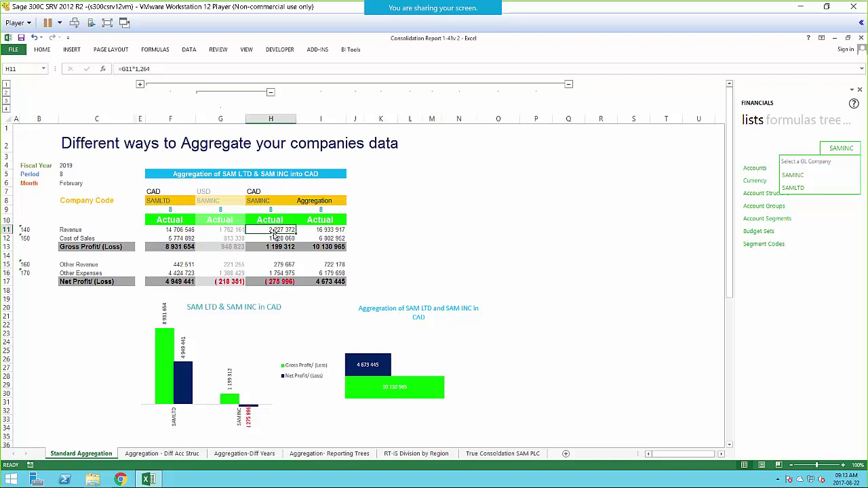
double_click(270, 230)
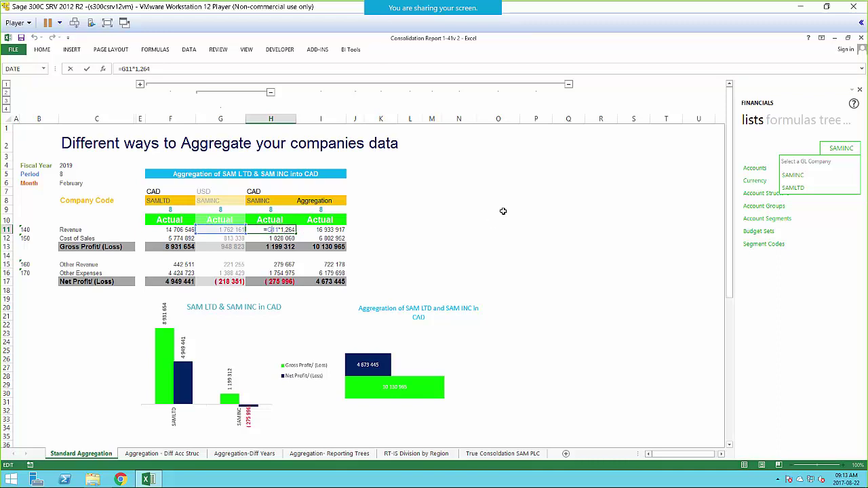
key(Return)
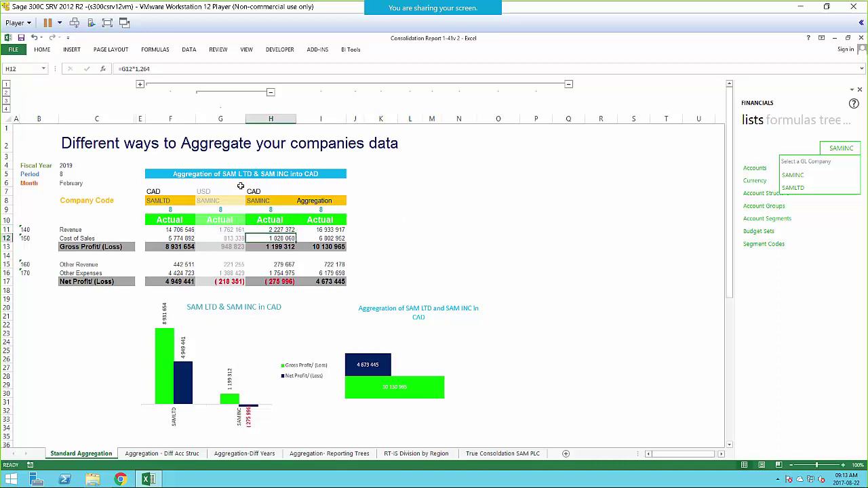
click(284, 193)
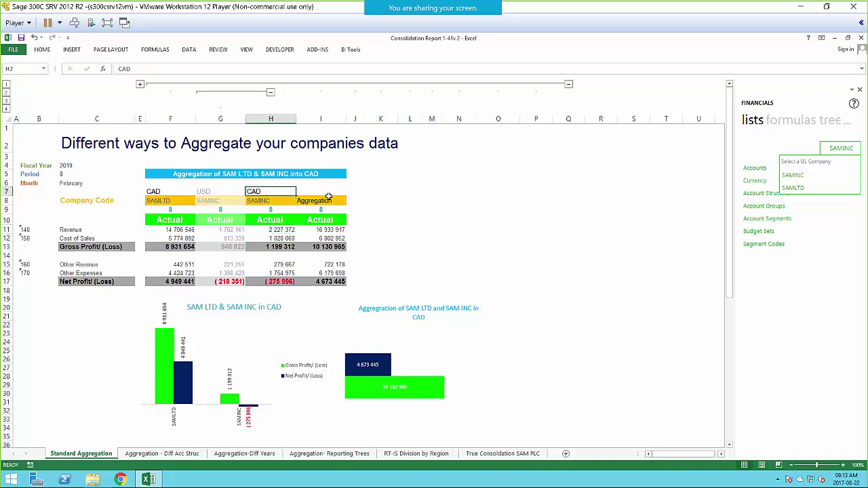
Inspect the Aggregation column's Revenue formula in I11 and leave it as it is
double_click(324, 231)
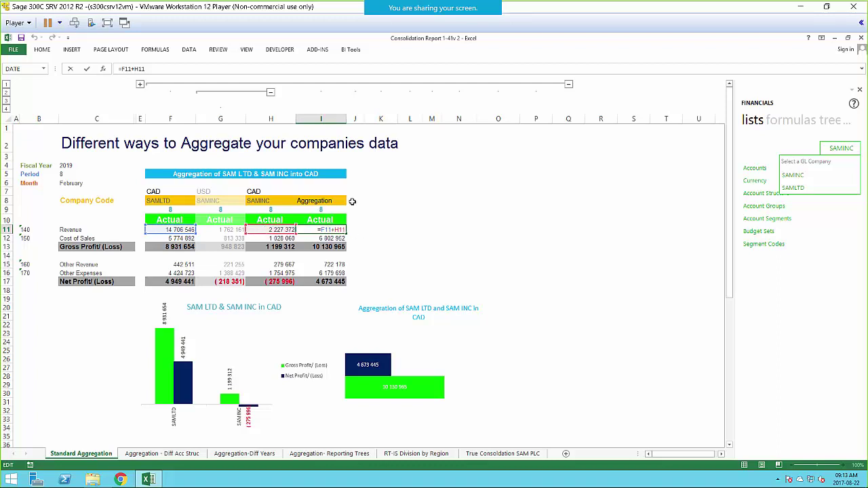
key(Return)
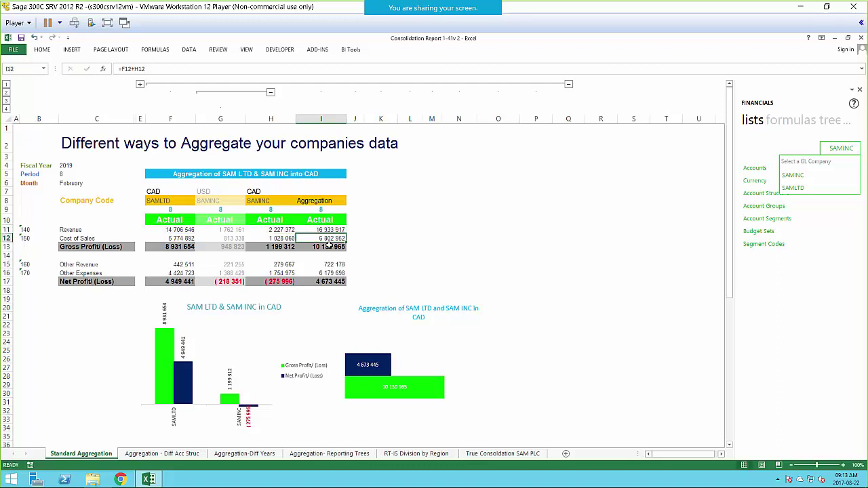
click(464, 237)
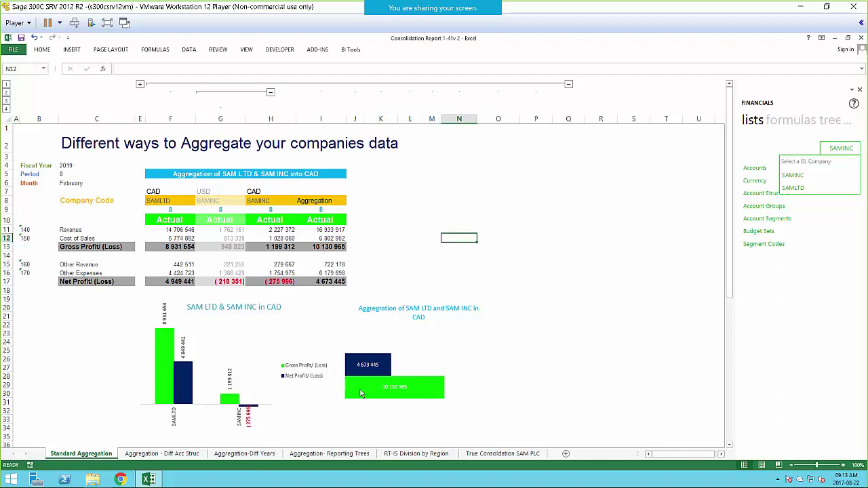
Select the Net Profit/(Loss) series in the SAM LTD & SAM INC chart to examine its source data, and deselect it
click(209, 388)
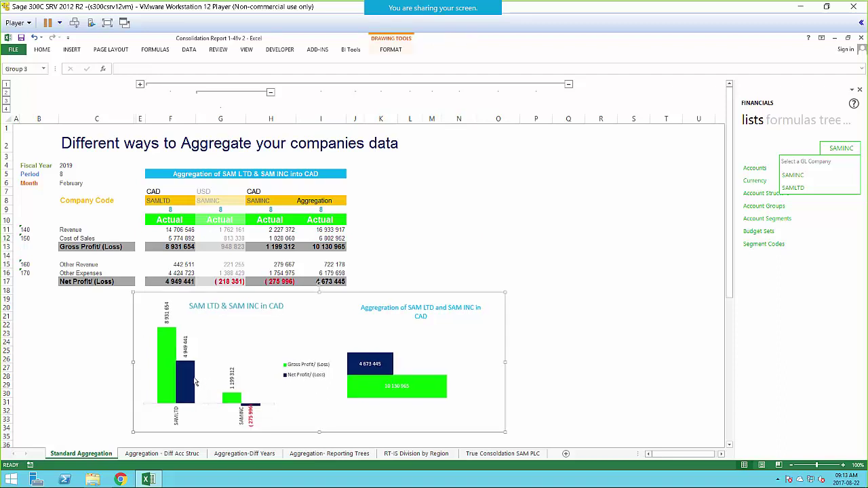
click(193, 382)
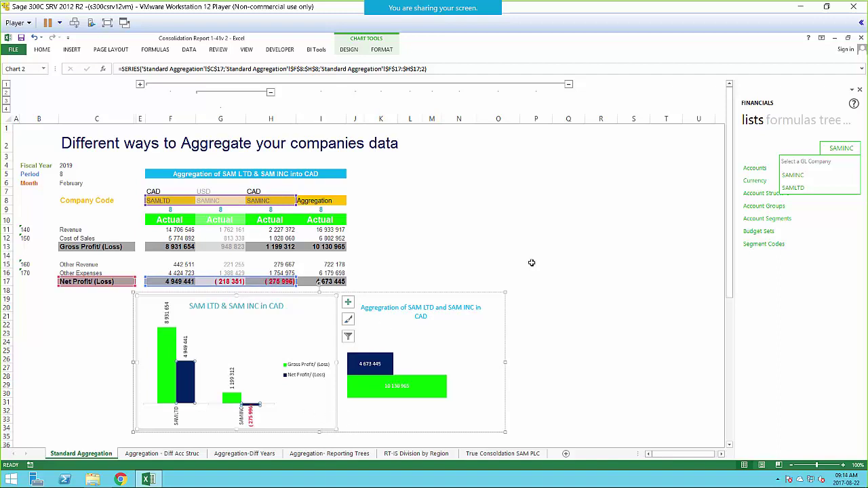
click(573, 223)
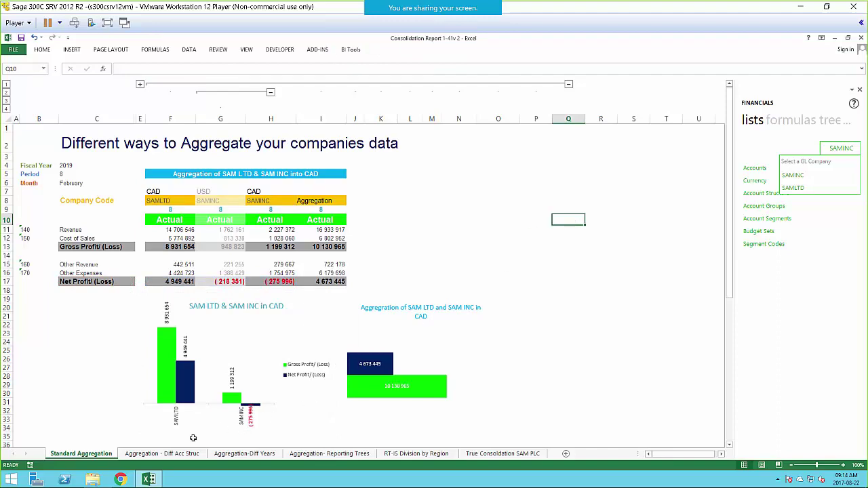
Show the Aggregation - Diff Acc Struc sheet and highlight the blank account codes in B30:B33 and blank actuals in F30:F33
click(162, 455)
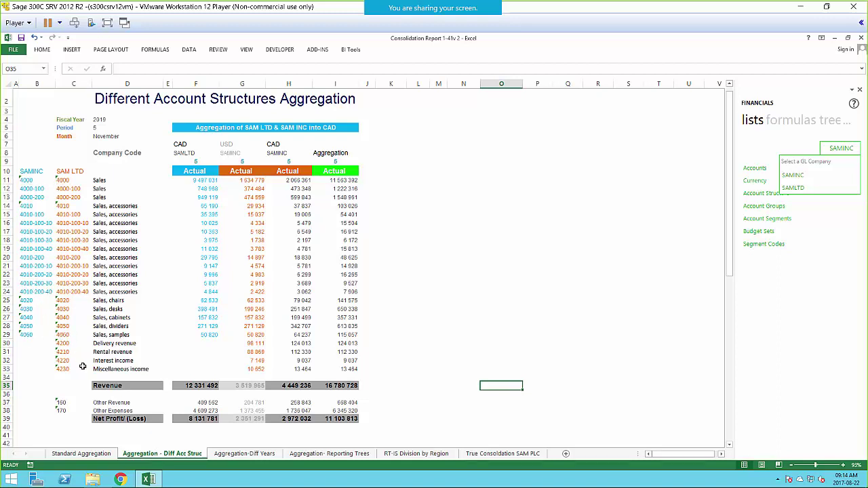
drag(29, 344, 24, 368)
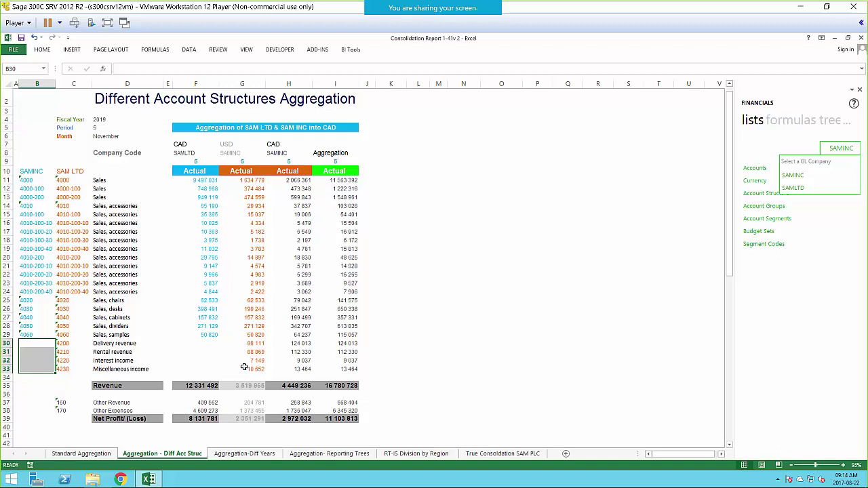
drag(202, 344, 202, 367)
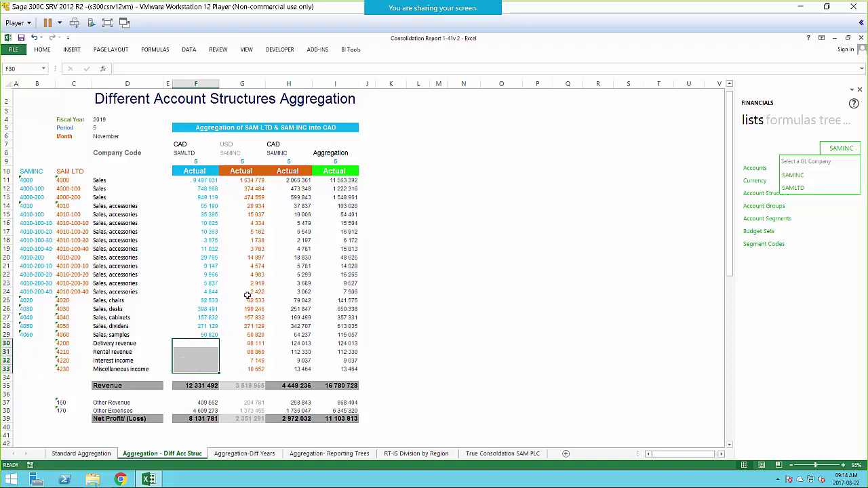
click(474, 255)
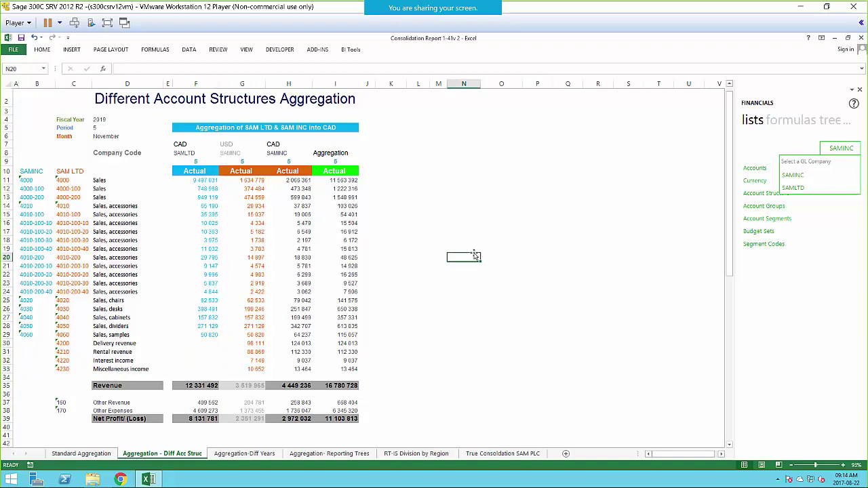
Inspect the GLActual300 formulas in F11 and F18 to trace which cells feed the SAMLTD actuals
click(196, 182)
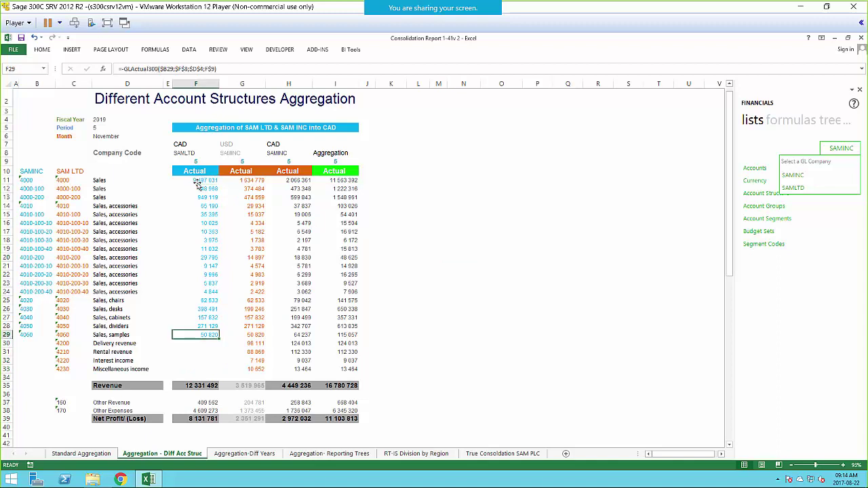
double_click(196, 182)
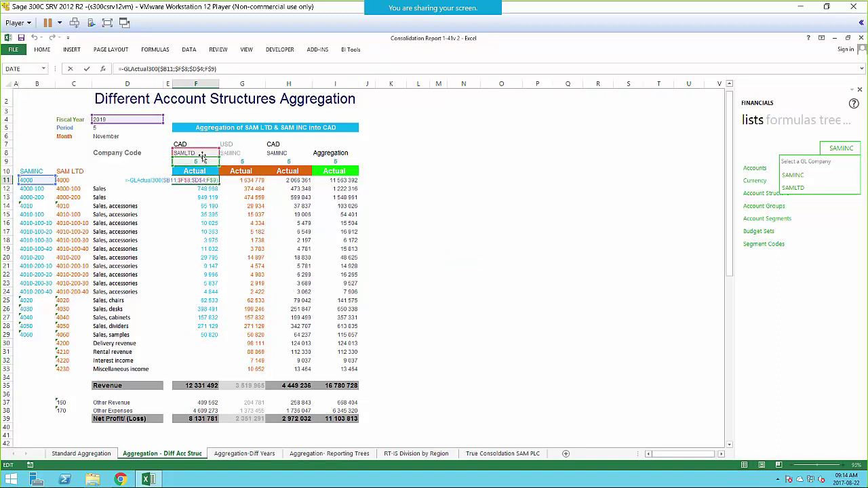
key(Return)
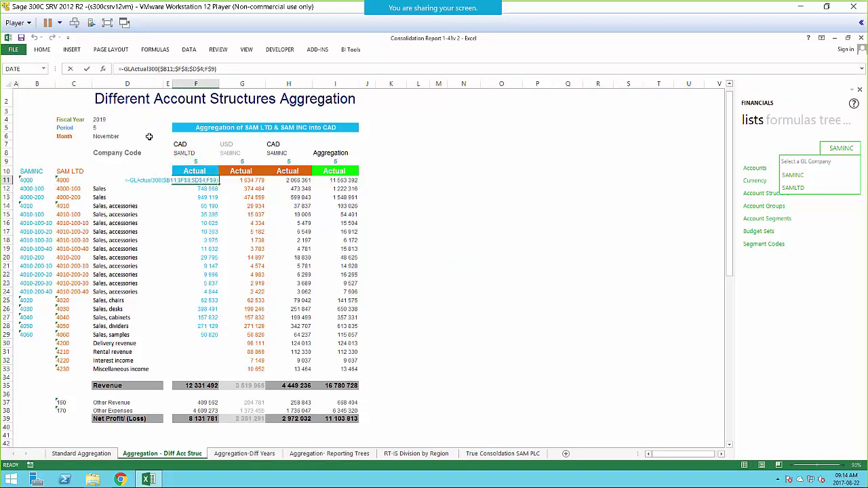
double_click(205, 241)
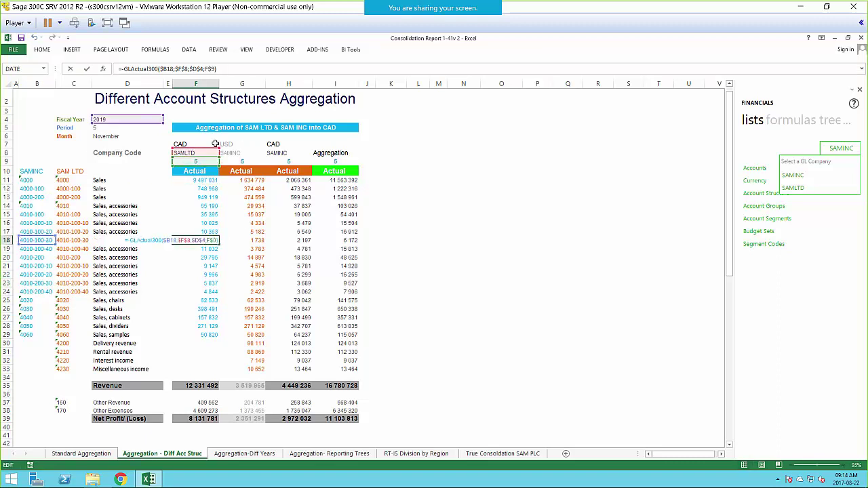
click(32, 171)
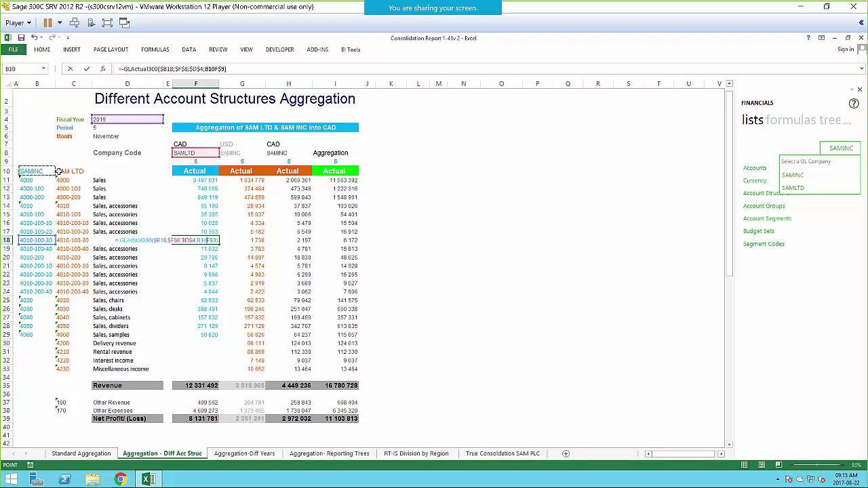
key(Escape)
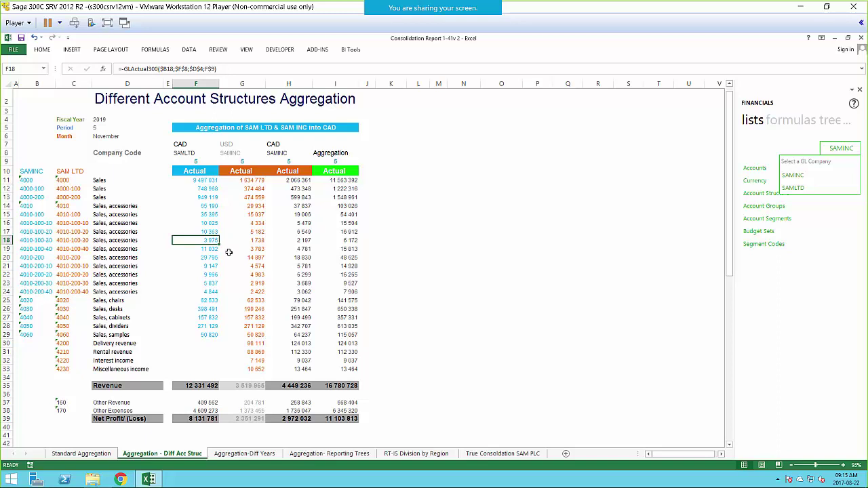
Inspect the GLActual300 formula in G13 to trace the cells feeding the USD SAMINC actuals
click(252, 196)
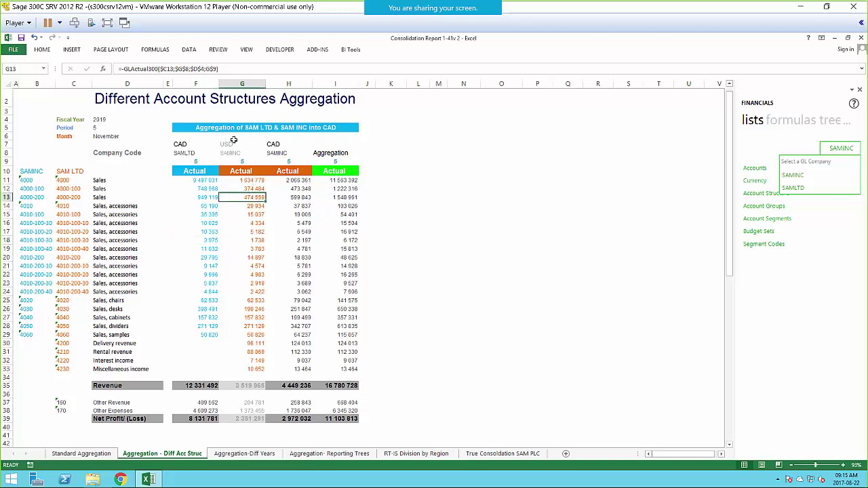
double_click(252, 196)
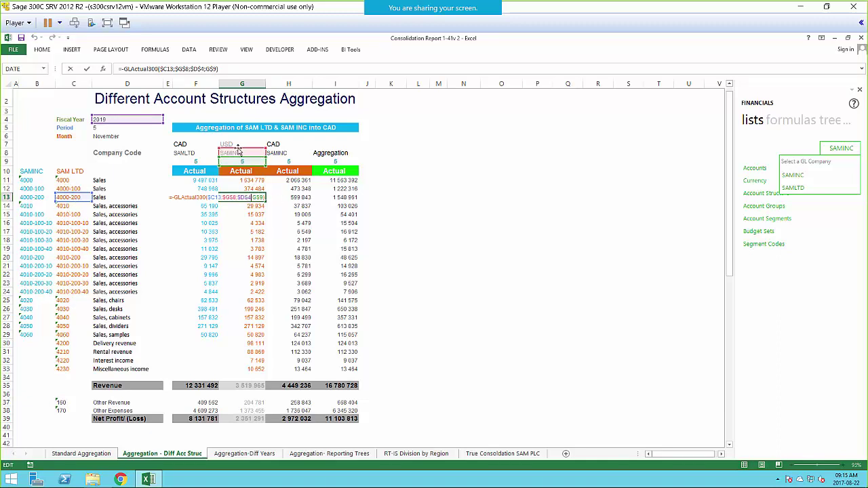
key(Return)
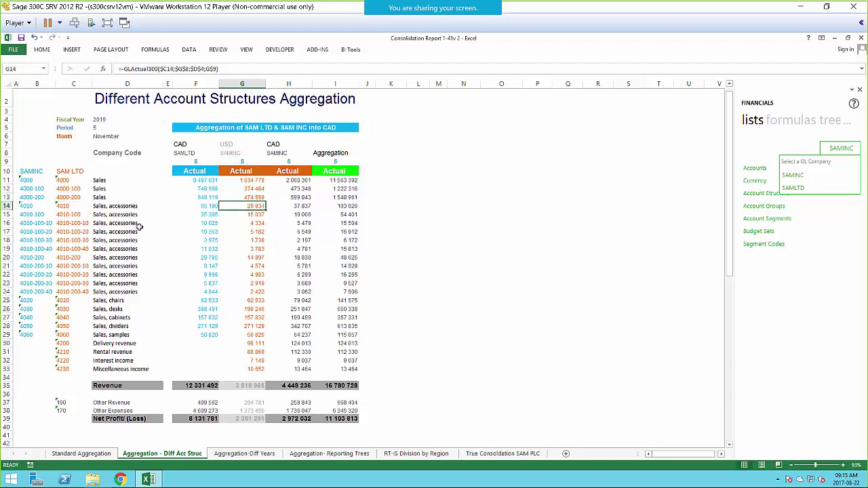
Swap the account column headings so that B10 reads SAMLTD and C10 reads SAM INC
click(23, 171)
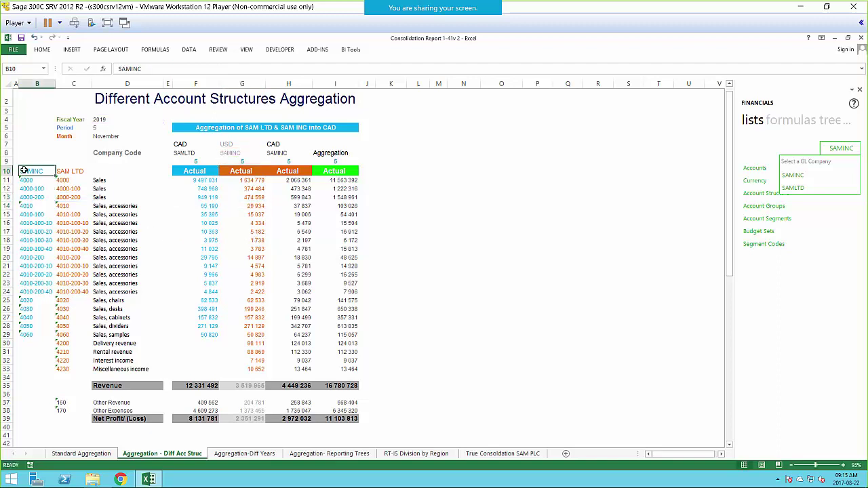
text(SAM)
click(62, 171)
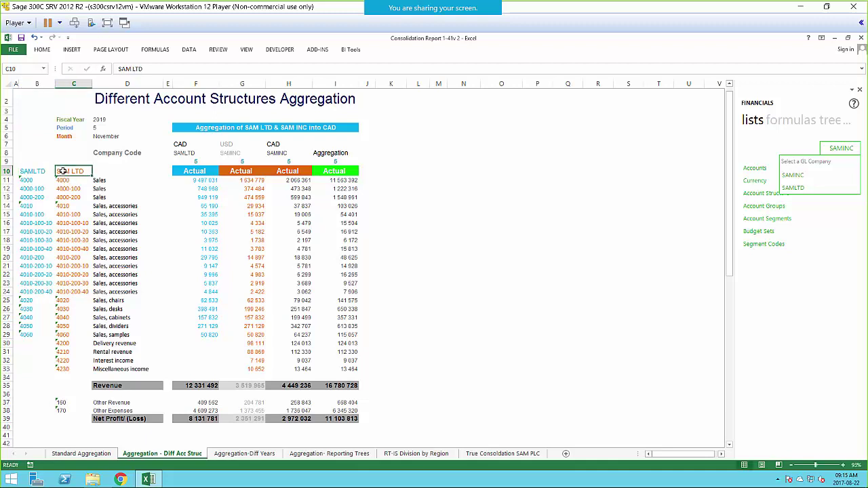
click(163, 71)
key(BackSpace)
key(BackSpace)
key(BackSpace)
text(INC)
key(Return)
click(470, 225)
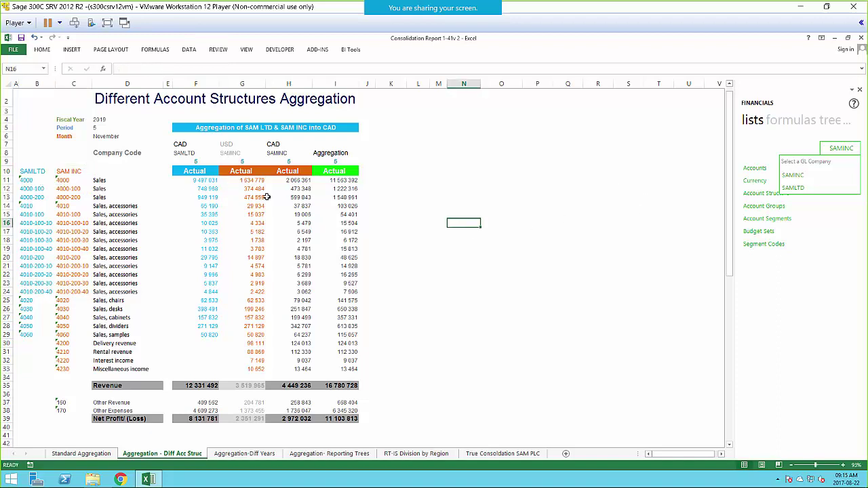
Check the currency conversion formula in H11 and the Aggregation formulas in I11 and I31, leaving them as they are
click(291, 181)
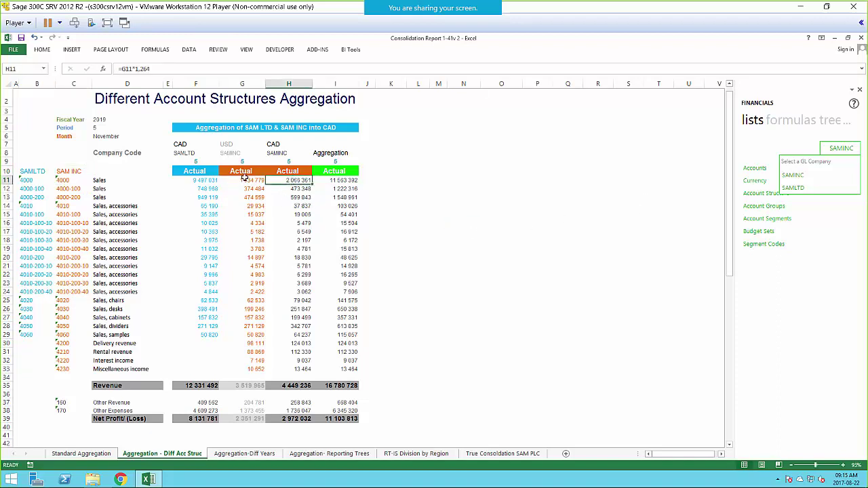
click(341, 181)
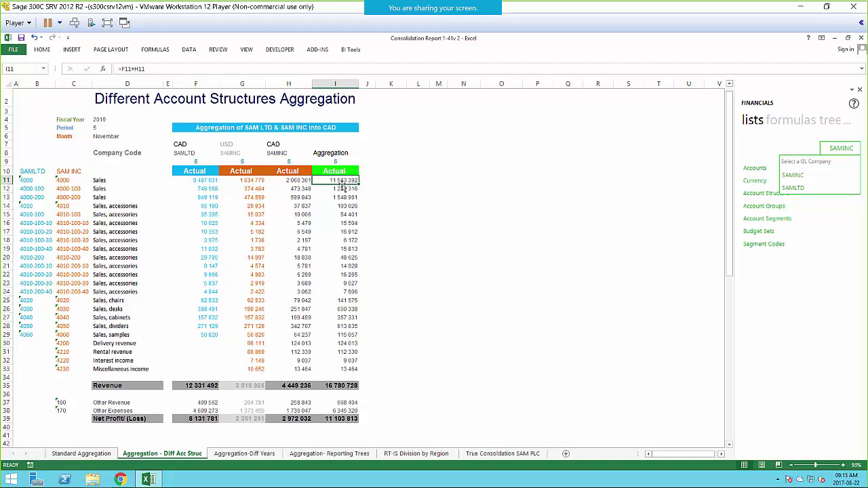
double_click(341, 181)
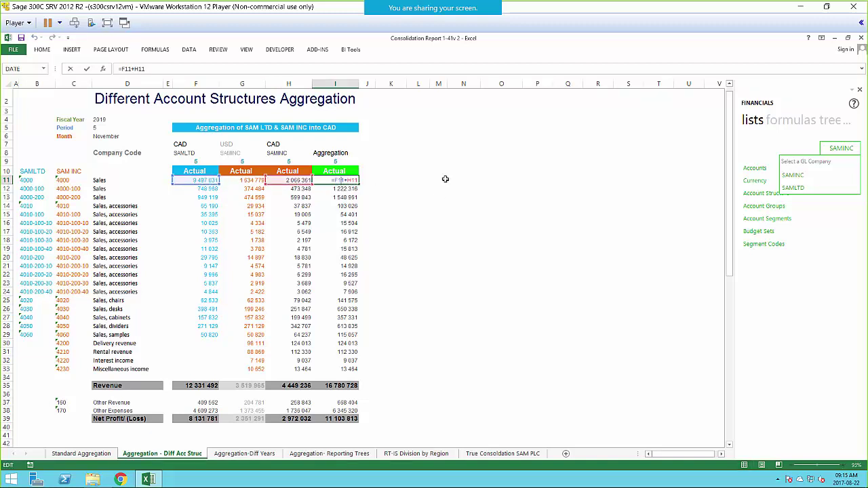
key(Return)
click(346, 353)
double_click(346, 353)
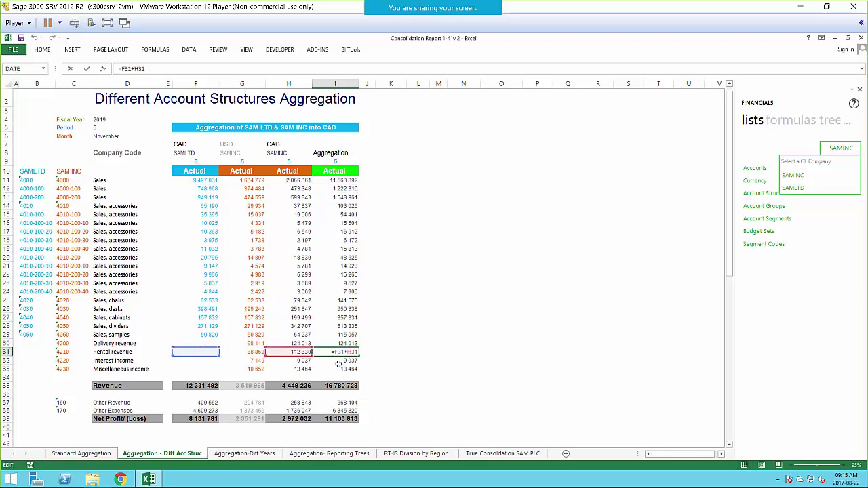
key(Return)
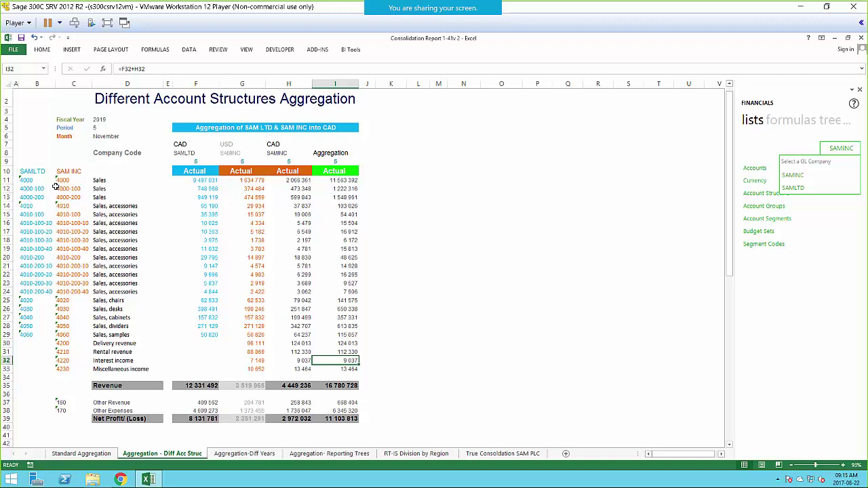
Show the Aggregation-Diff Years sheet and highlight the SAM INC and SAM LTD income statement blocks
click(247, 455)
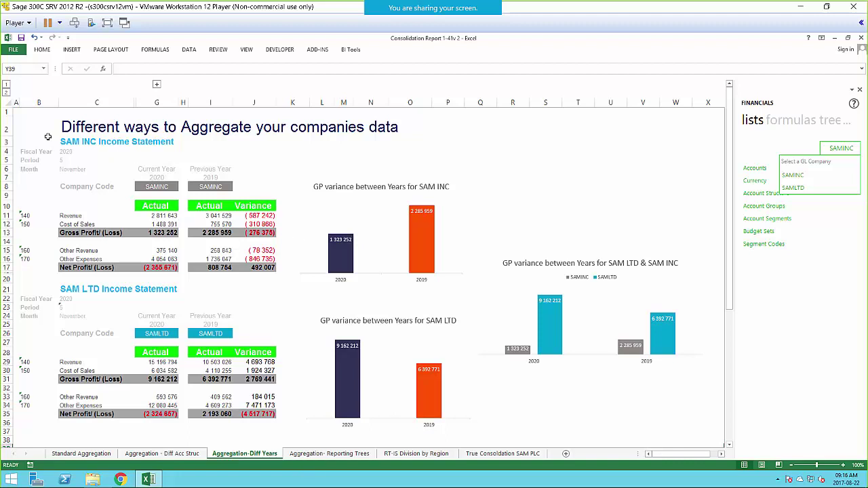
mouse_move(40, 143)
mouse_down()
mouse_move(230, 212)
mouse_move(267, 278)
mouse_up()
drag(28, 291, 271, 422)
click(684, 169)
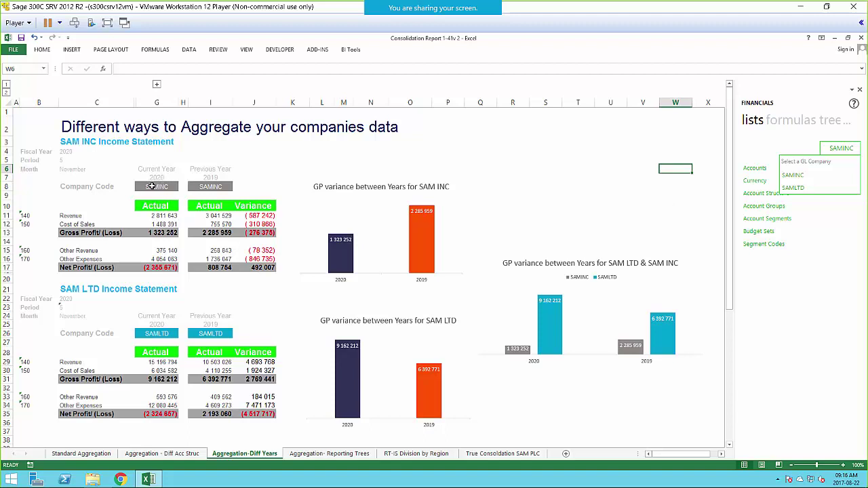
Check the previous-year formula in I7 and the current-year SAM INC Revenue formula in G11
click(210, 177)
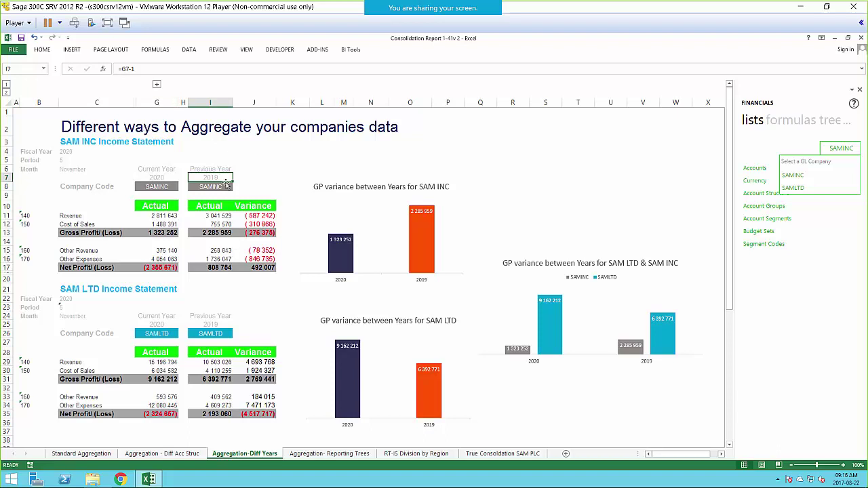
click(159, 216)
double_click(155, 216)
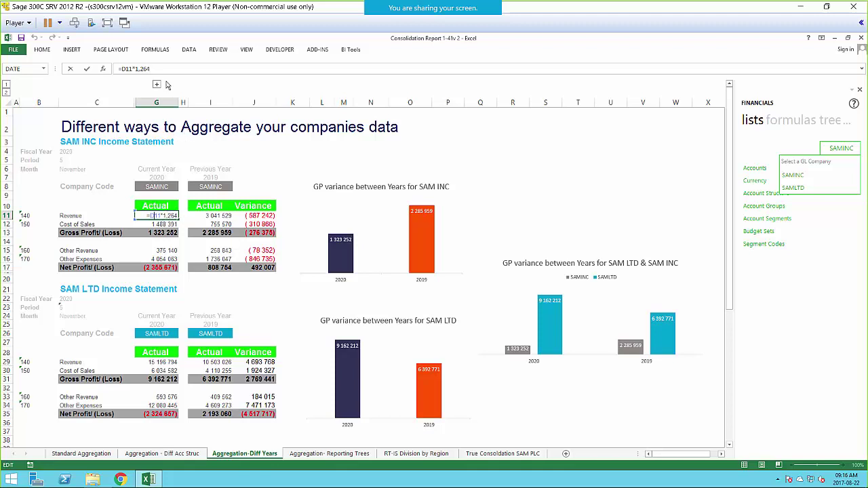
click(278, 152)
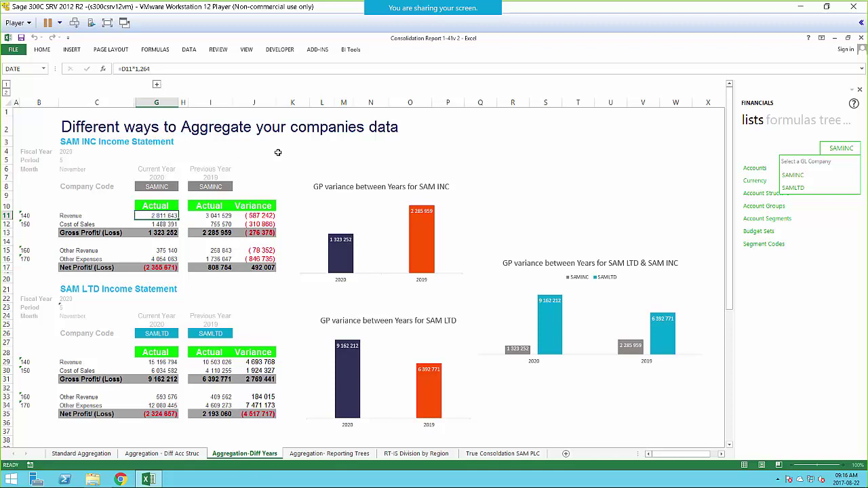
Expand the grouped USD columns and trace the cell that the Revenue formula in G11 converts
click(157, 85)
click(284, 214)
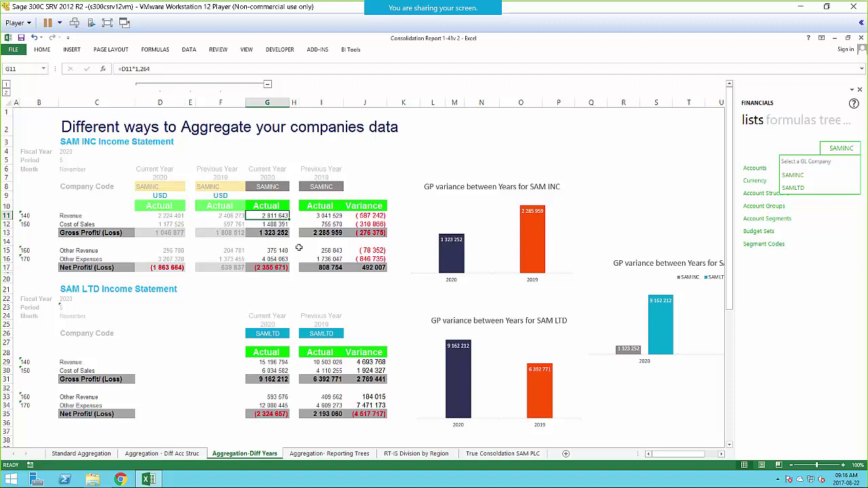
double_click(274, 215)
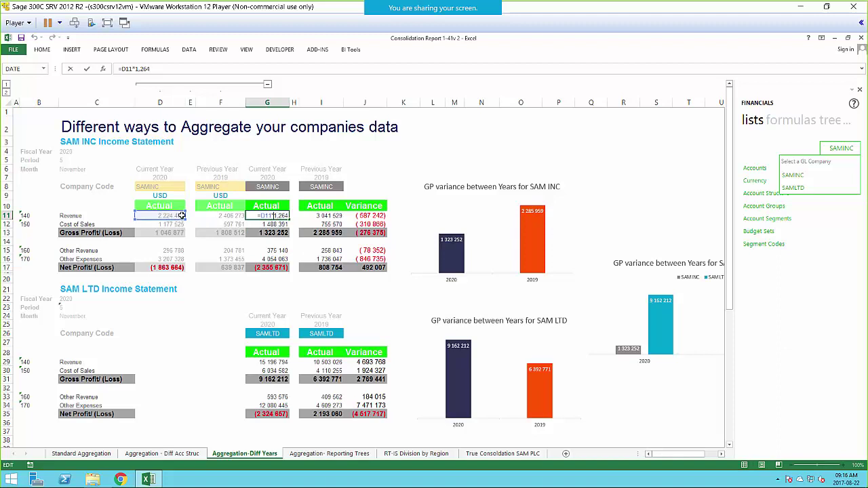
key(Escape)
Inspect the USD Revenue formulas for the current year in D11 and previous year in F11, and collapse the grouped columns
click(163, 217)
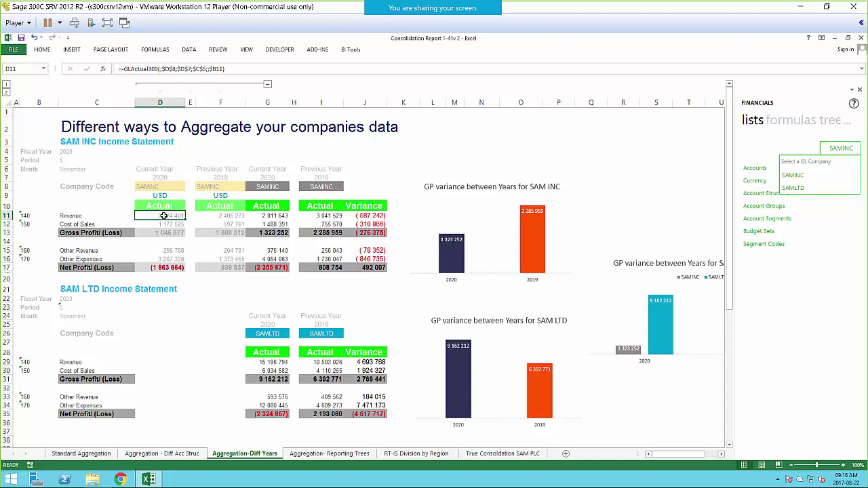
double_click(163, 216)
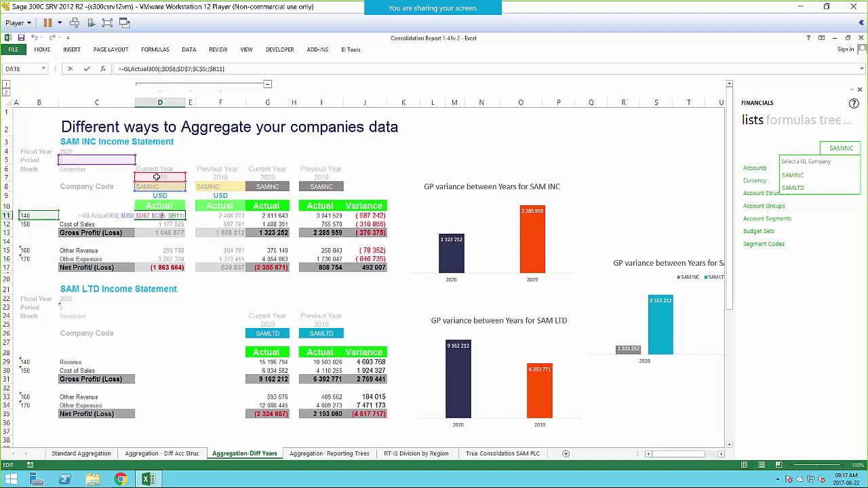
key(Escape)
click(230, 217)
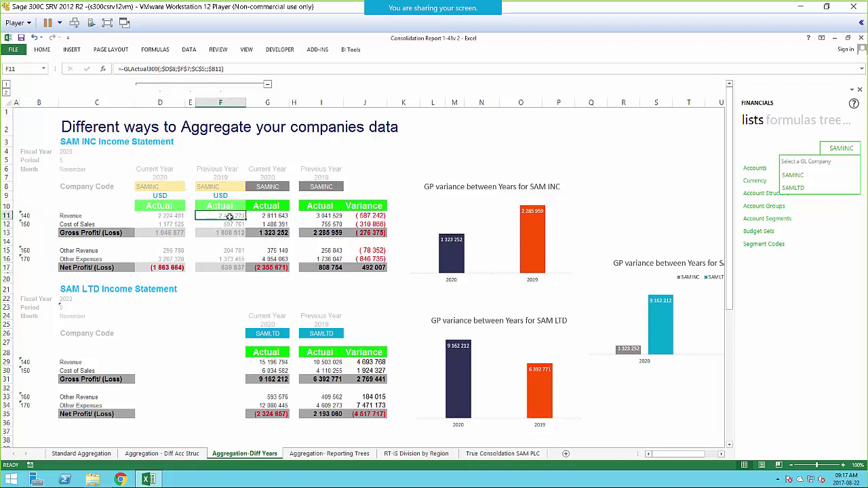
double_click(228, 216)
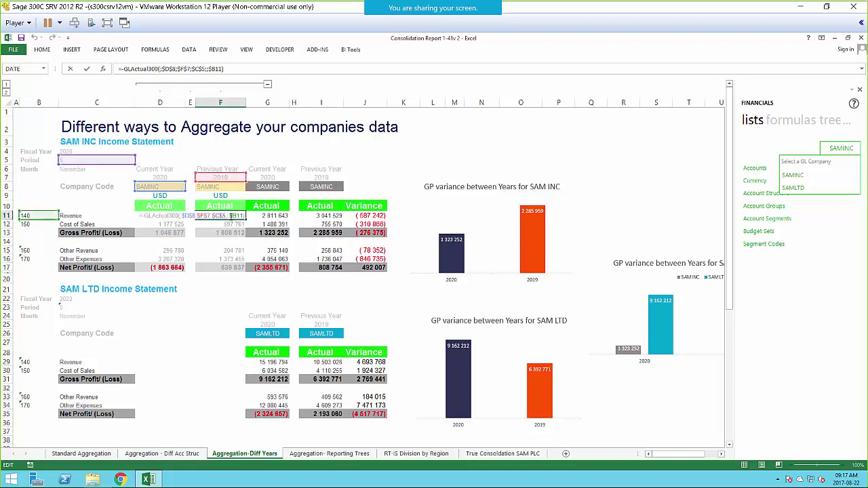
key(Escape)
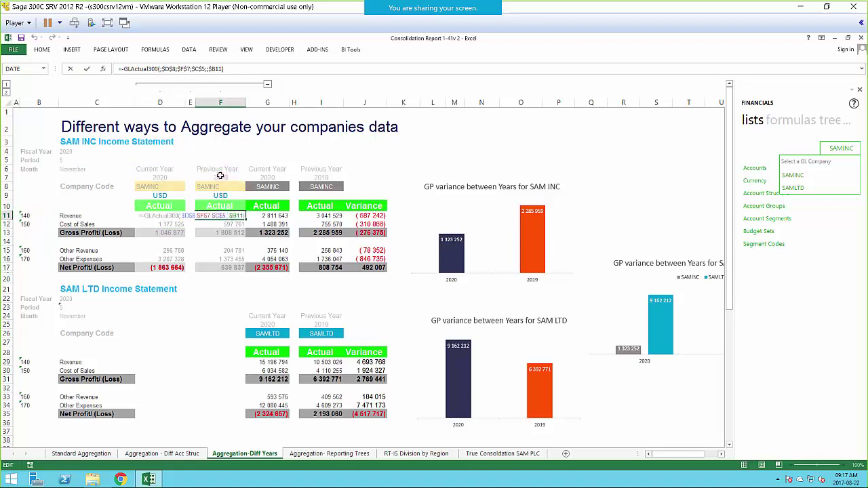
key(Return)
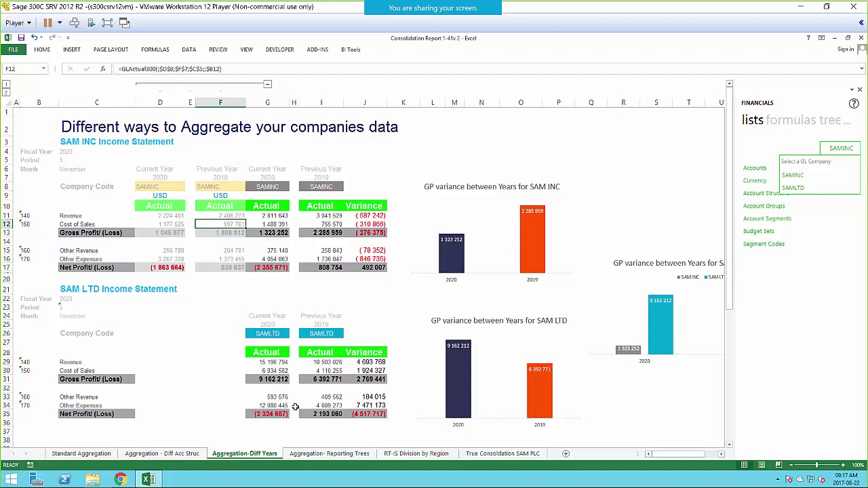
click(268, 87)
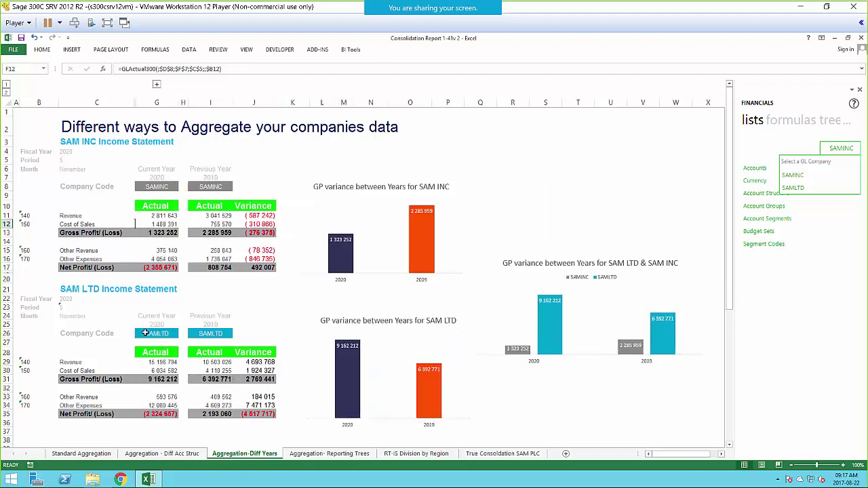
Inspect the SAM LTD Revenue formulas for the current year in G29 and the previous year in I29
click(161, 381)
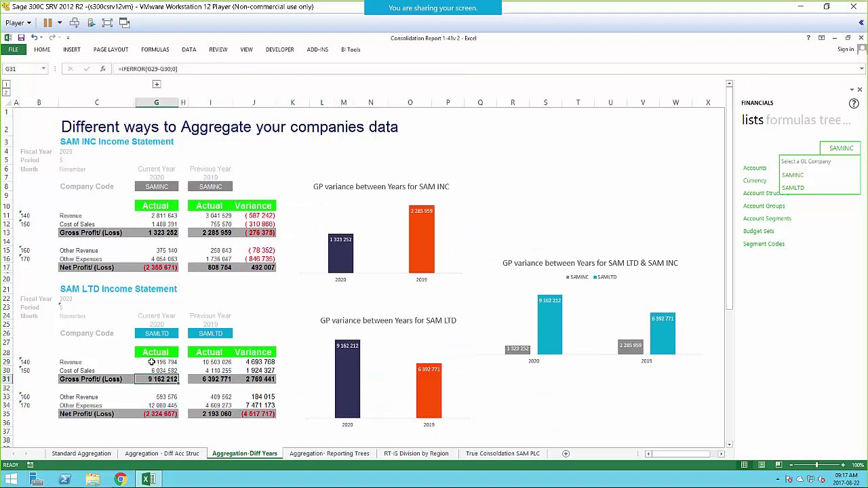
double_click(152, 363)
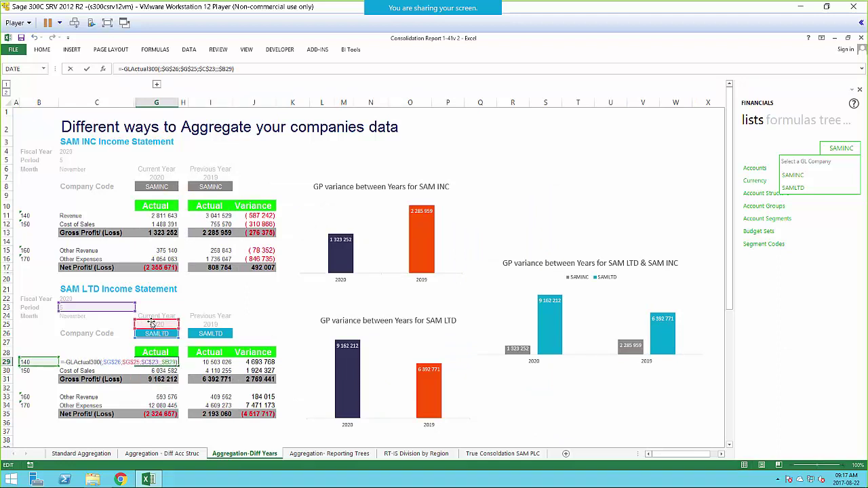
key(Escape)
double_click(212, 364)
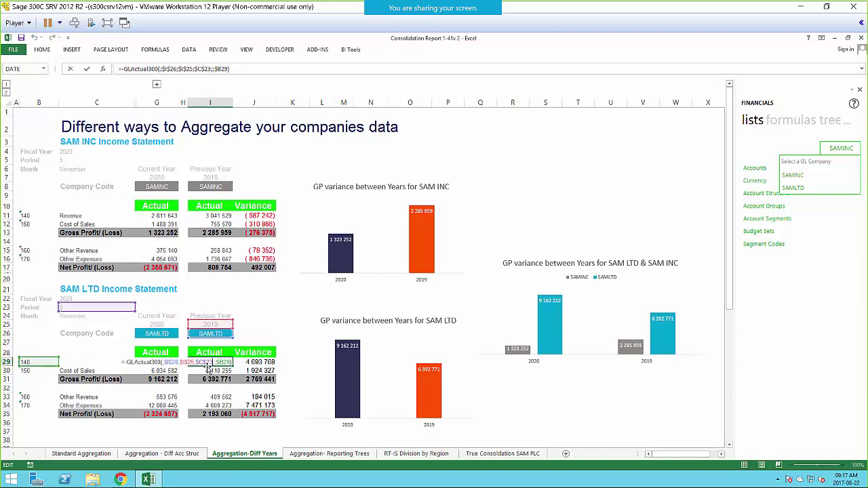
key(Return)
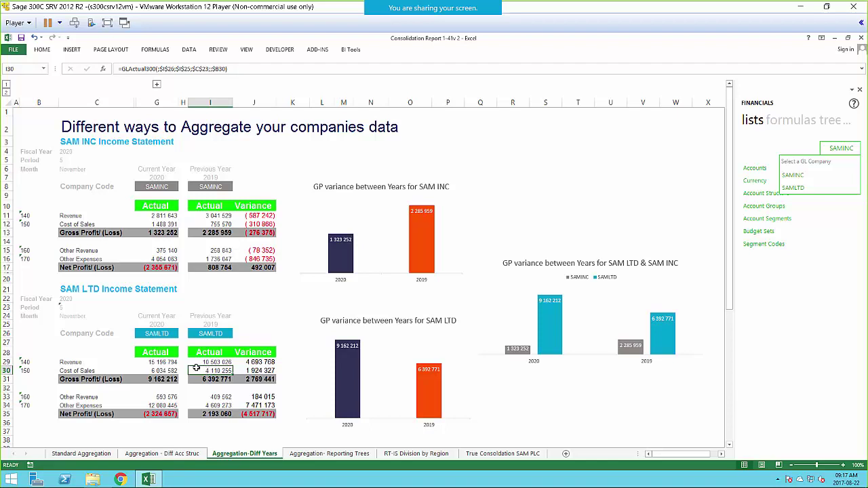
Inspect the SAM LTD Revenue variance formula in J29
click(255, 364)
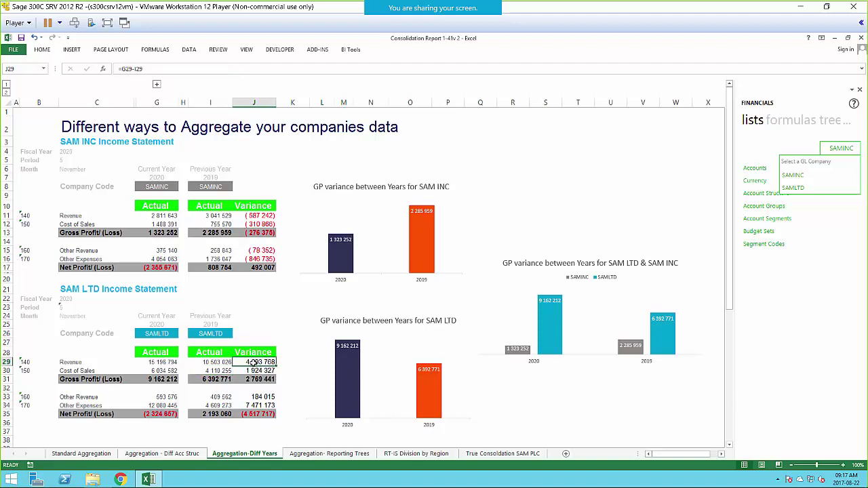
double_click(254, 363)
key(Return)
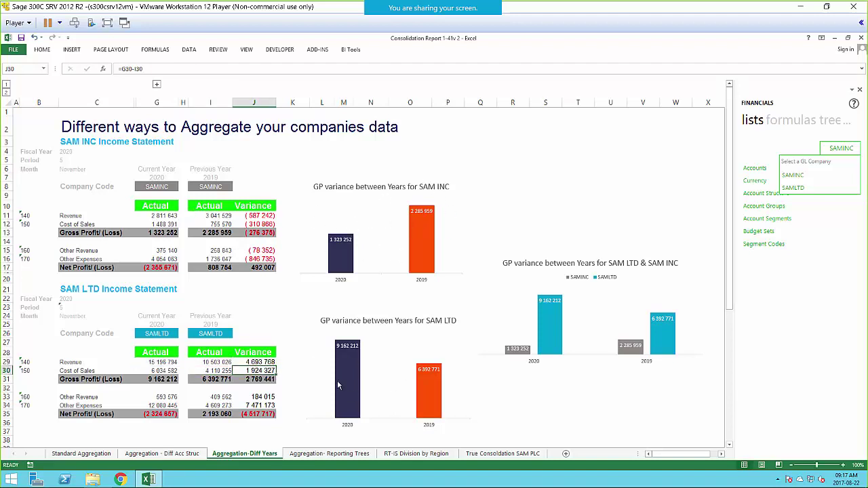
Review the data source series and axis labels of the combined SAM LTD & SAM INC GP variance chart, without changing them
mouse_move(342, 399)
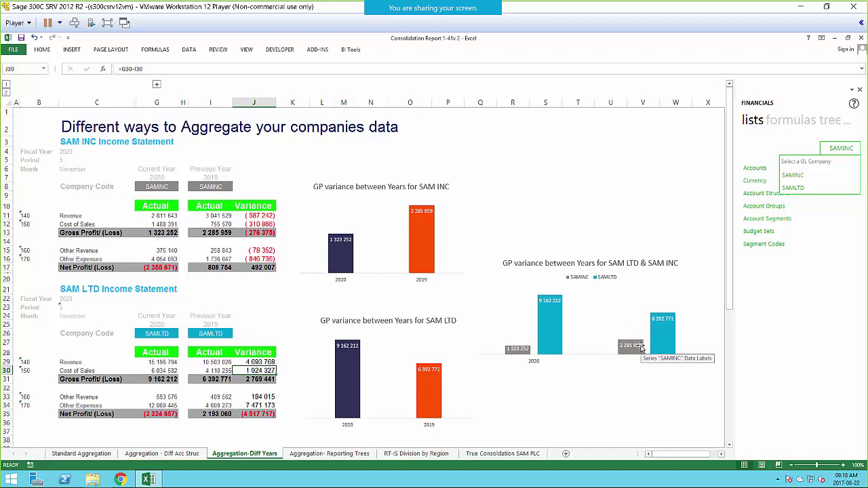
click(608, 326)
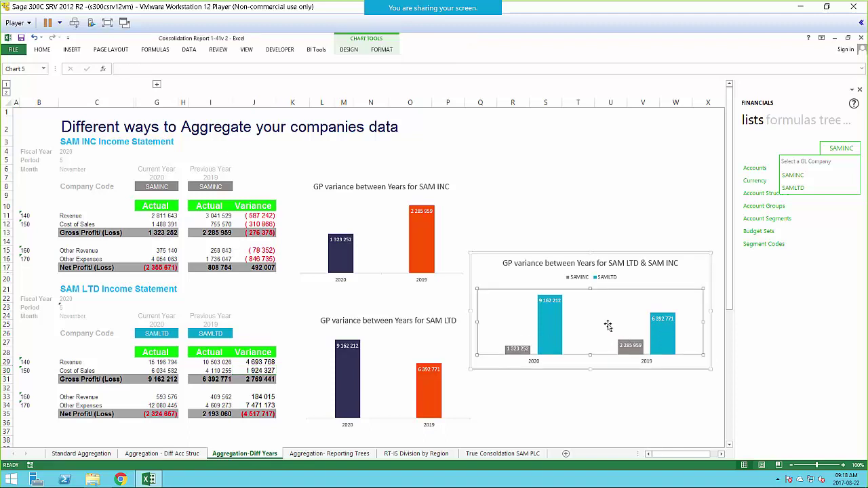
click(566, 256)
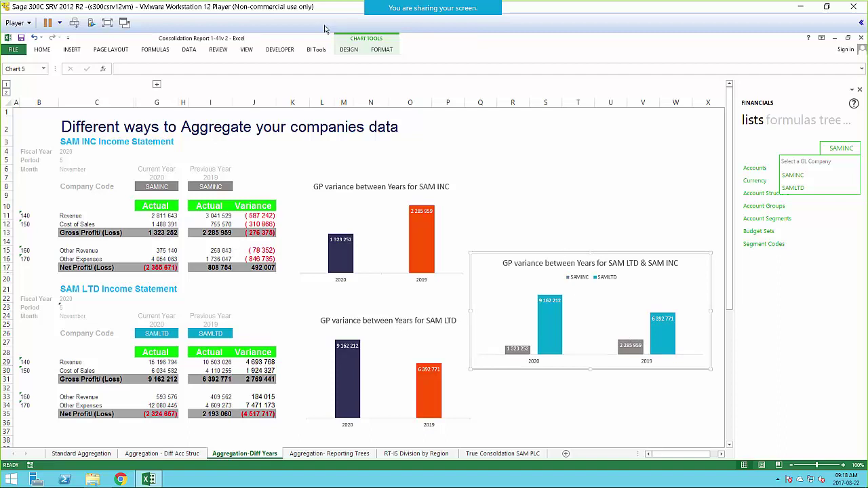
click(348, 50)
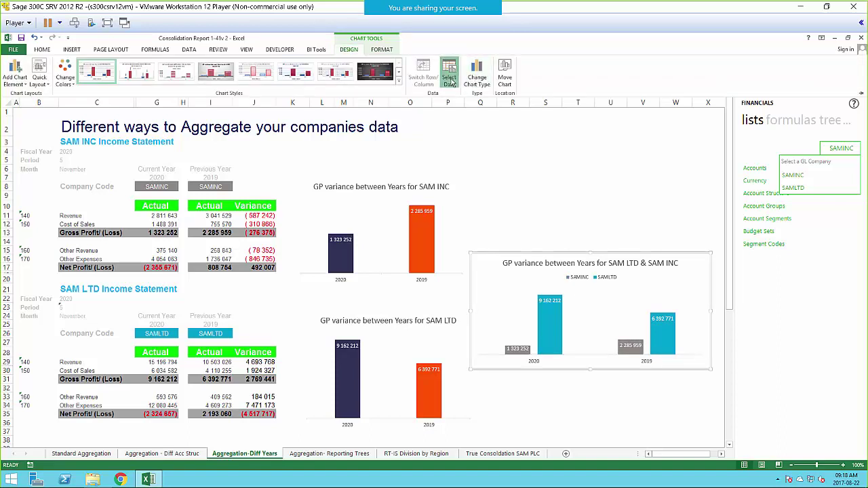
click(450, 75)
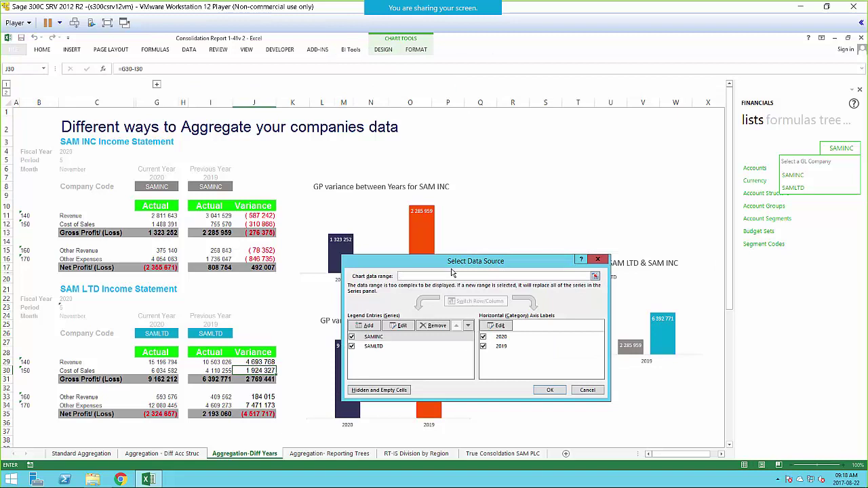
drag(459, 266, 495, 135)
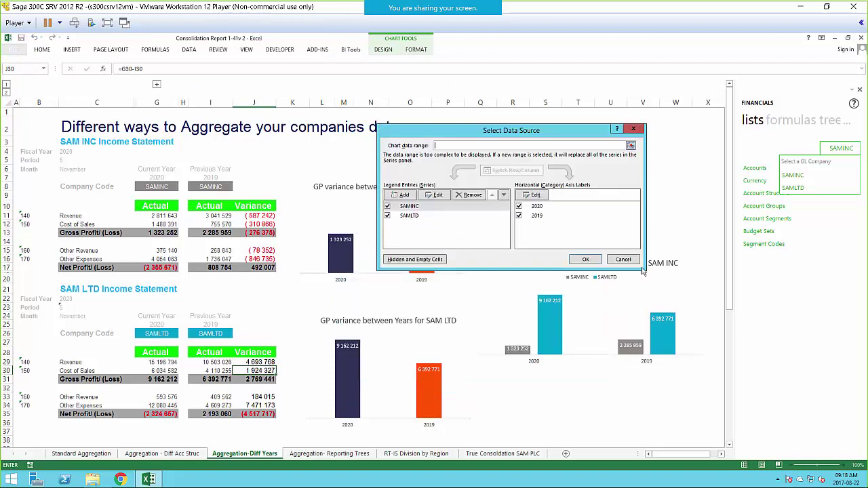
click(623, 259)
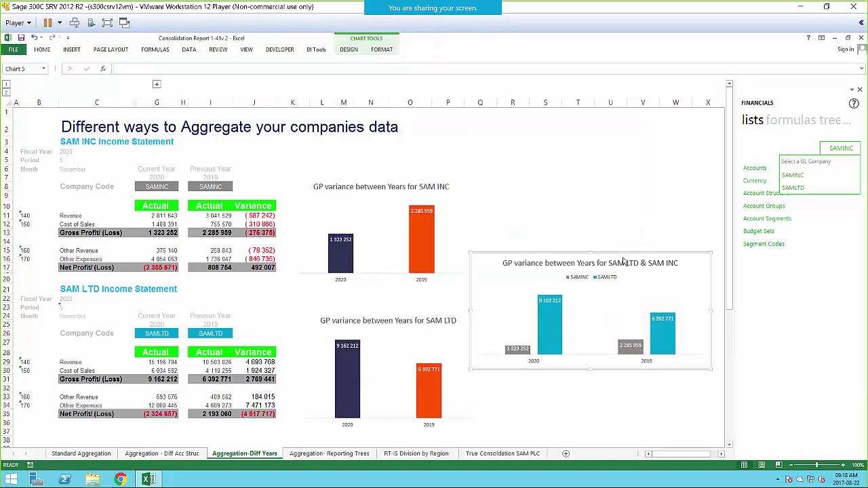
click(620, 232)
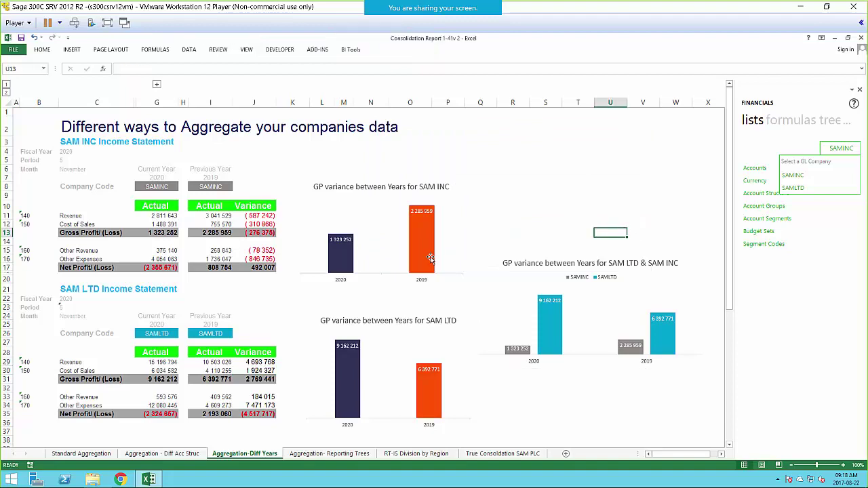
Open the Aggregation- Reporting Trees sheet and set the region in E8 to Northern
click(315, 453)
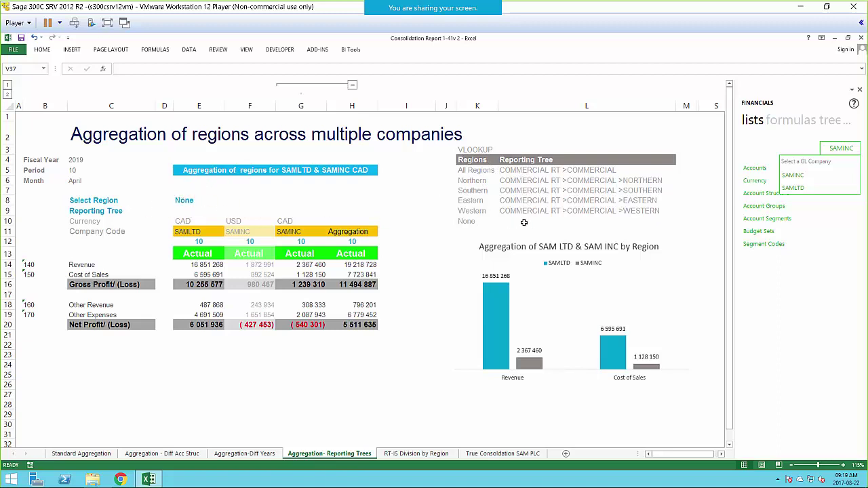
click(193, 201)
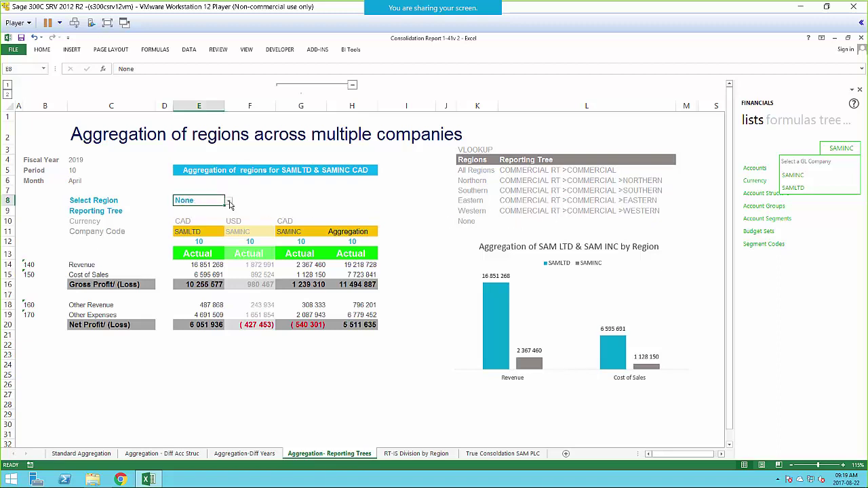
click(229, 203)
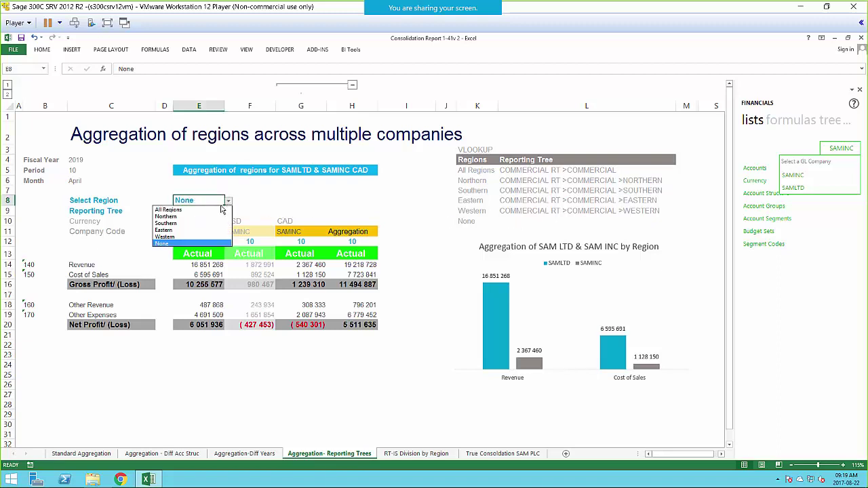
click(187, 215)
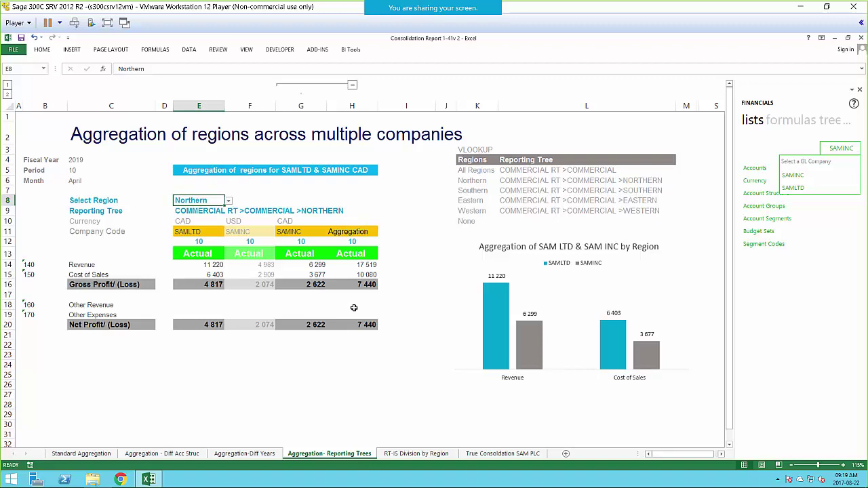
Switch the region in E8 to Eastern and Western to compare their figures, and set it back to None
click(227, 205)
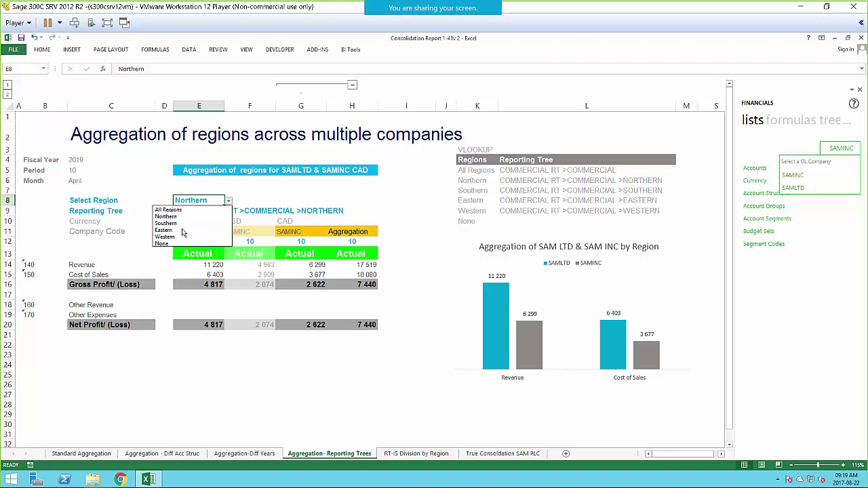
click(192, 232)
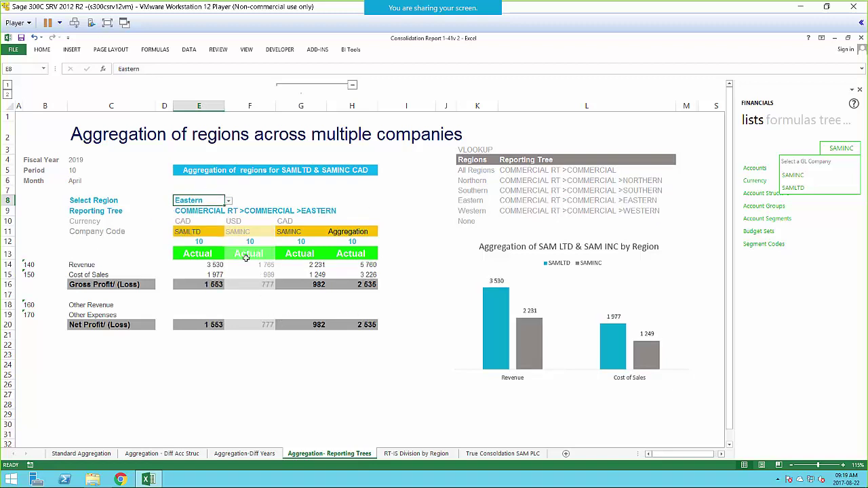
click(229, 202)
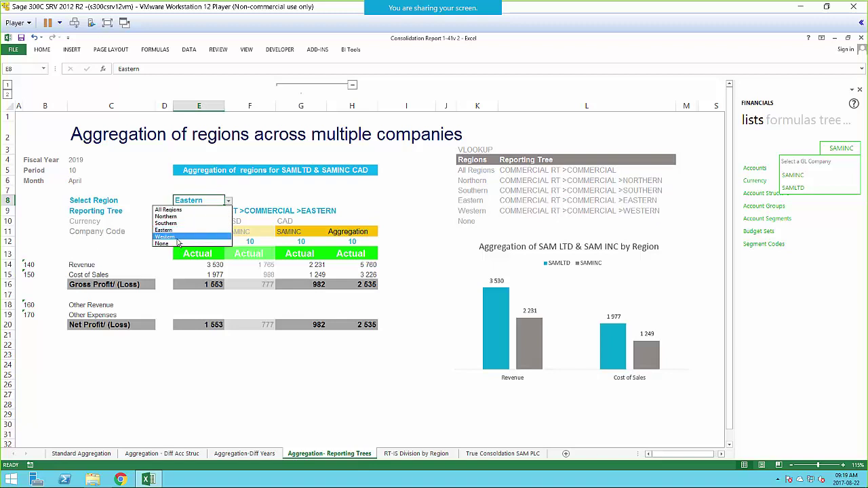
click(178, 237)
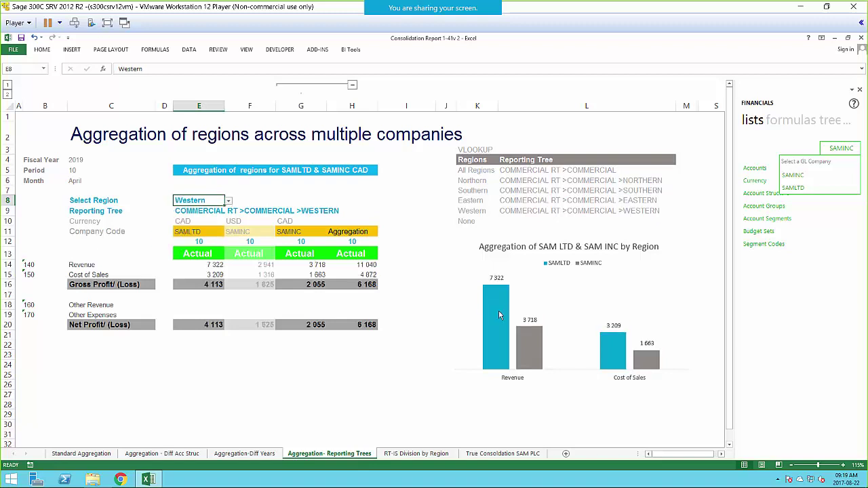
click(229, 201)
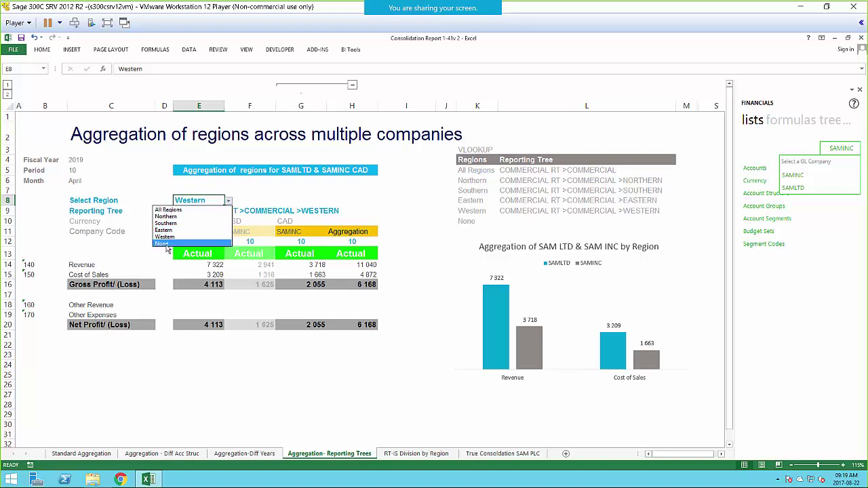
click(180, 242)
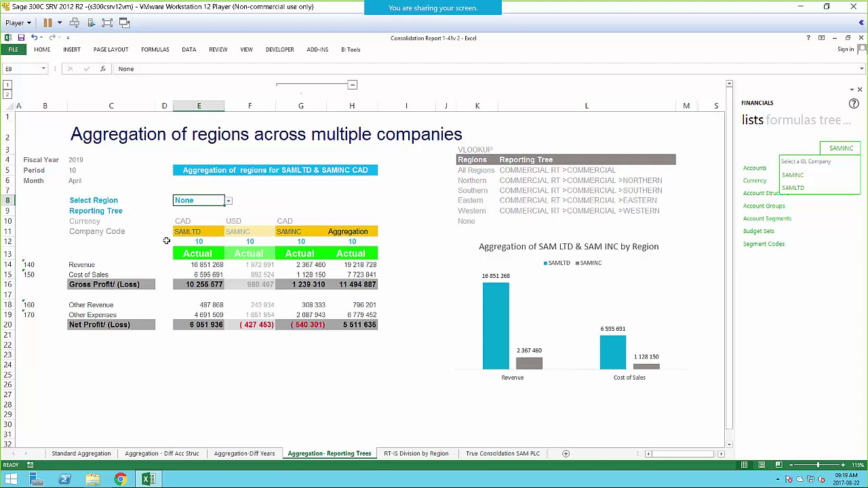
Open the RT-IS Division by Region sheet and inspect the Commercial Qtr1 Revenue formula in D10 and its period range in D7
click(416, 454)
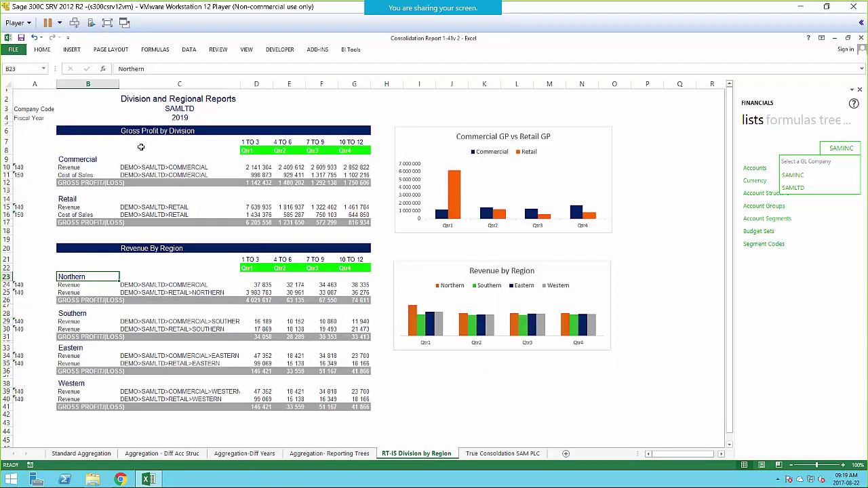
click(78, 160)
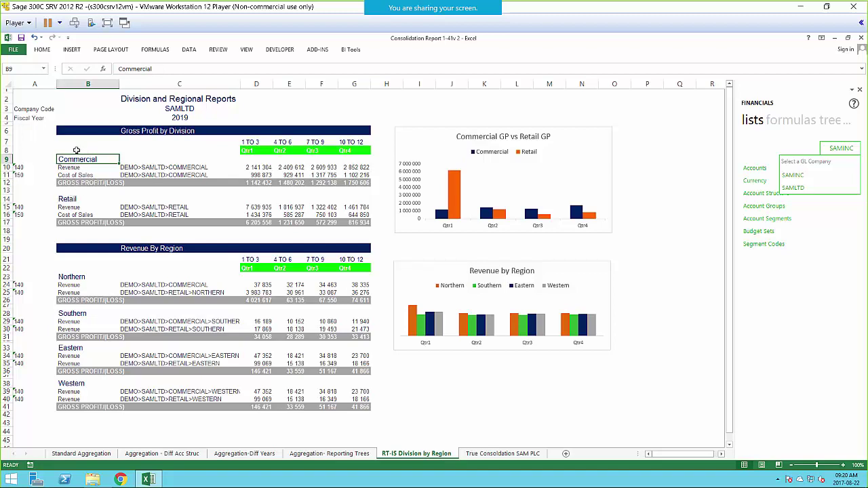
click(252, 144)
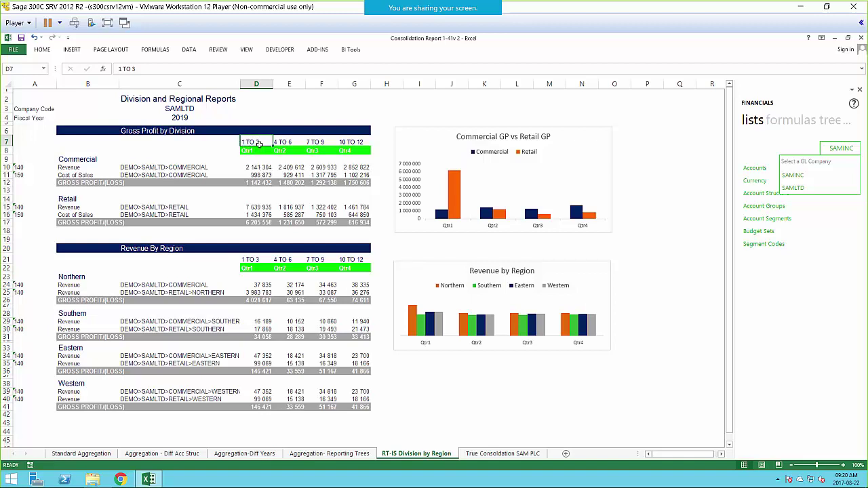
double_click(257, 168)
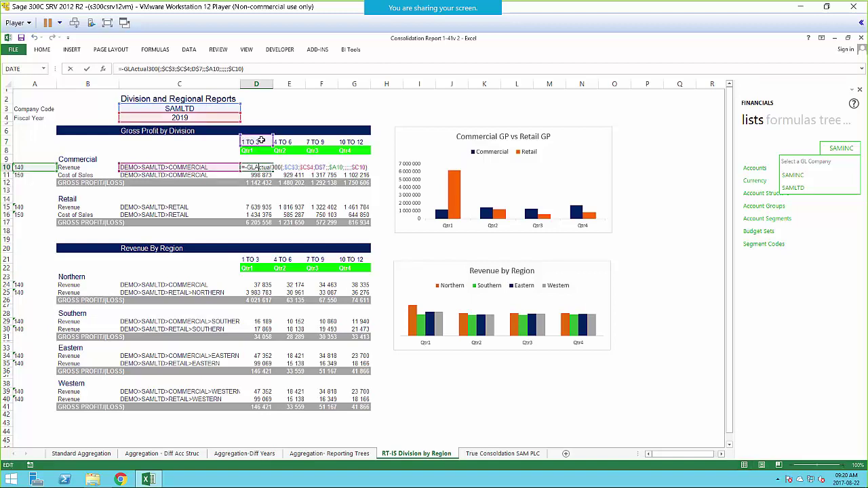
key(Return)
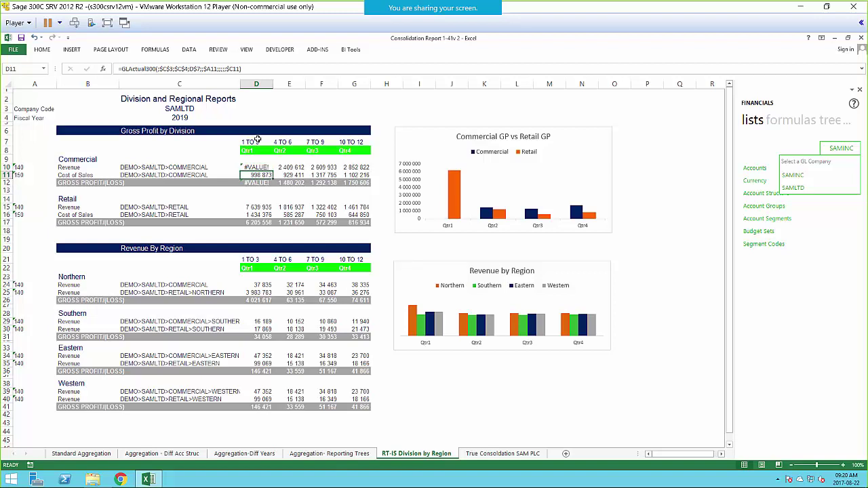
Open the True Consolidation SAM PLC sheet and widen column E enough to display the SAMLTD Gross Profit figure
click(486, 458)
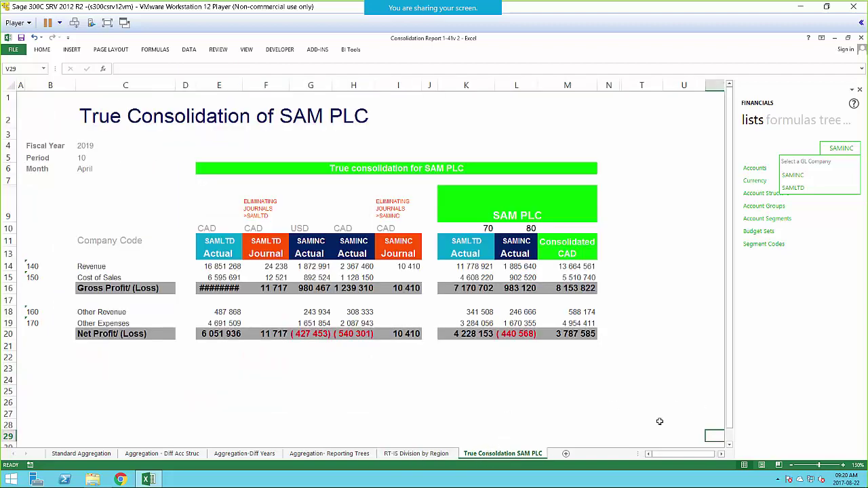
click(666, 421)
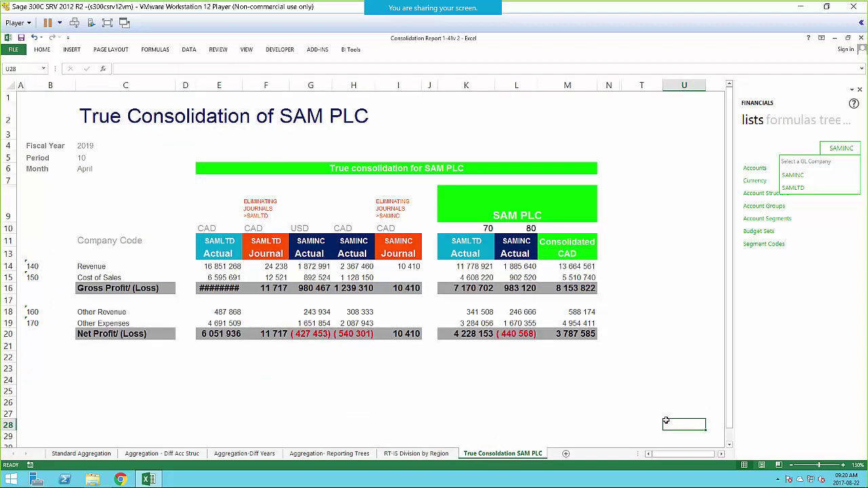
drag(242, 83, 243, 83)
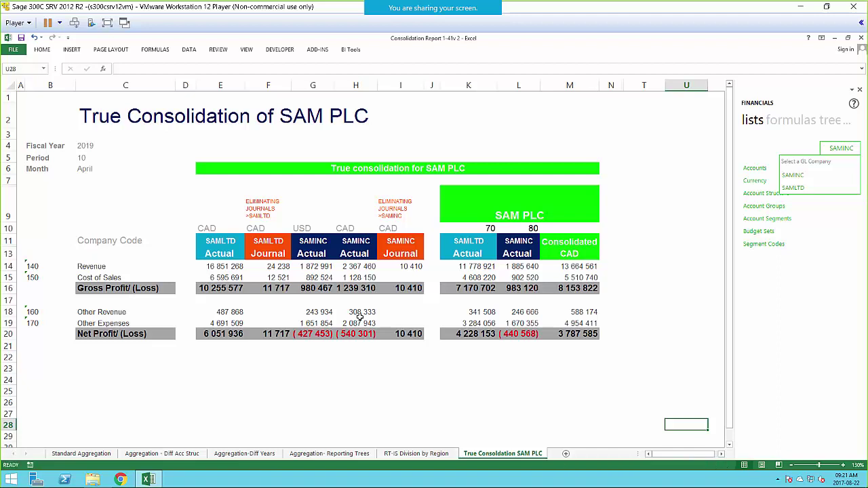
Check the reporting tree reference in F9 and view the Eliminating journals tree's account filter rules, closing it without changes
click(260, 213)
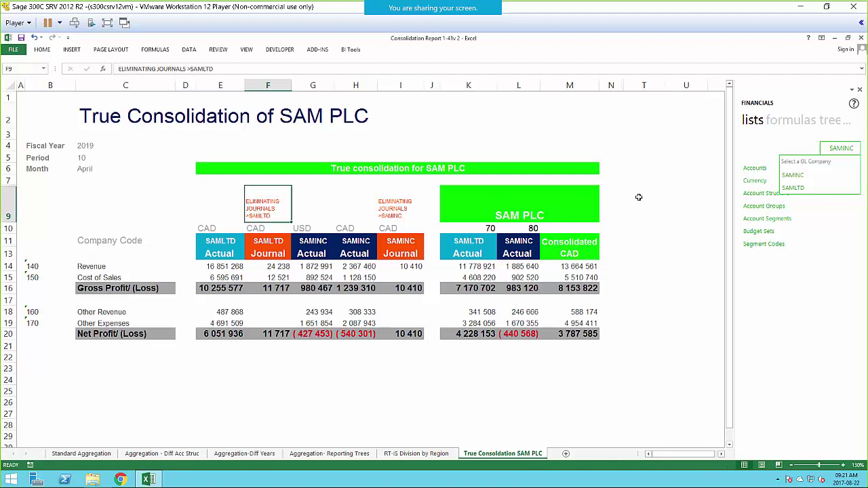
click(827, 125)
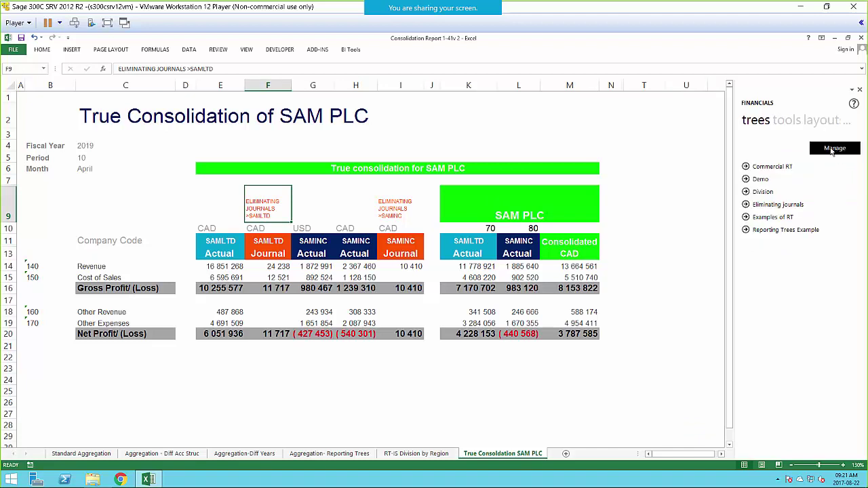
click(834, 148)
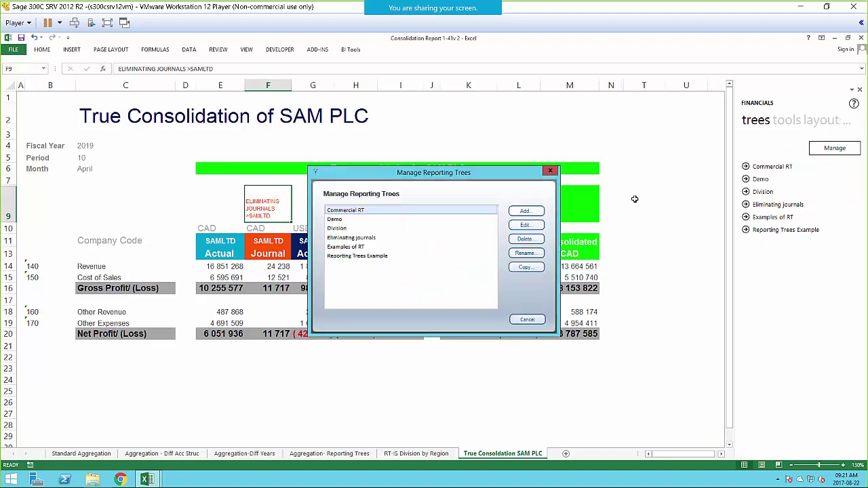
click(346, 238)
click(524, 224)
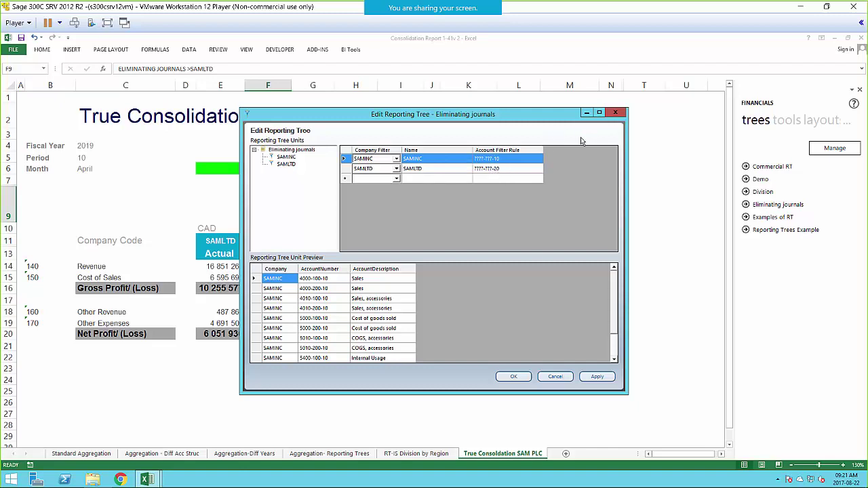
click(615, 115)
click(442, 288)
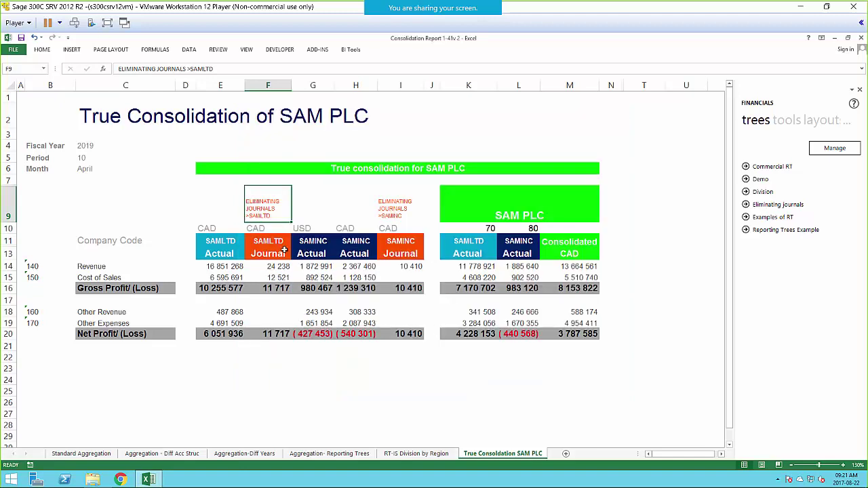
Inspect the SAMLTD Journal formulas for Revenue and Cost of Sales in F14:F15 and the SAMLTD Actual Revenue formula in E14
drag(276, 267, 274, 278)
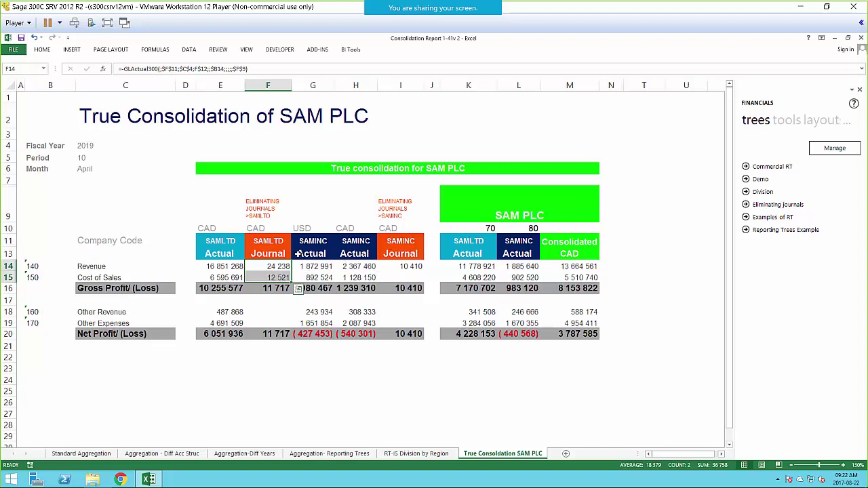
click(223, 266)
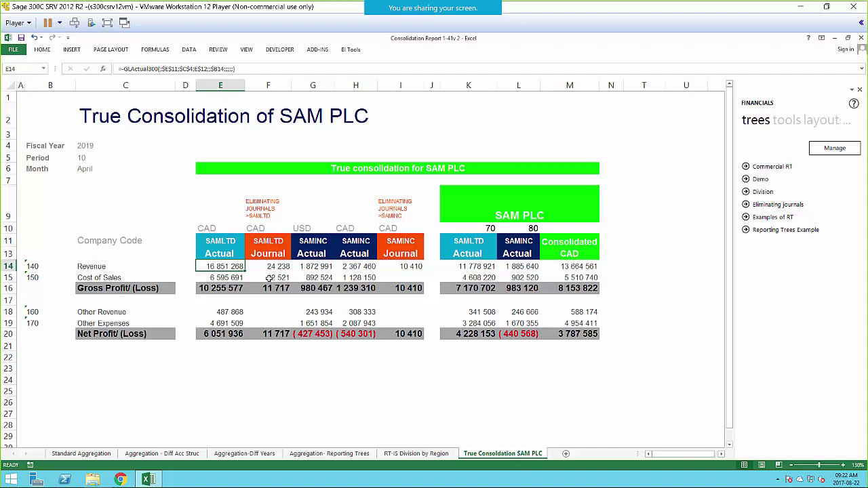
Review the SAMINC Actual and Journal columns and inspect the SAM PLC SAMLTD Revenue formula in K14
drag(314, 243, 366, 259)
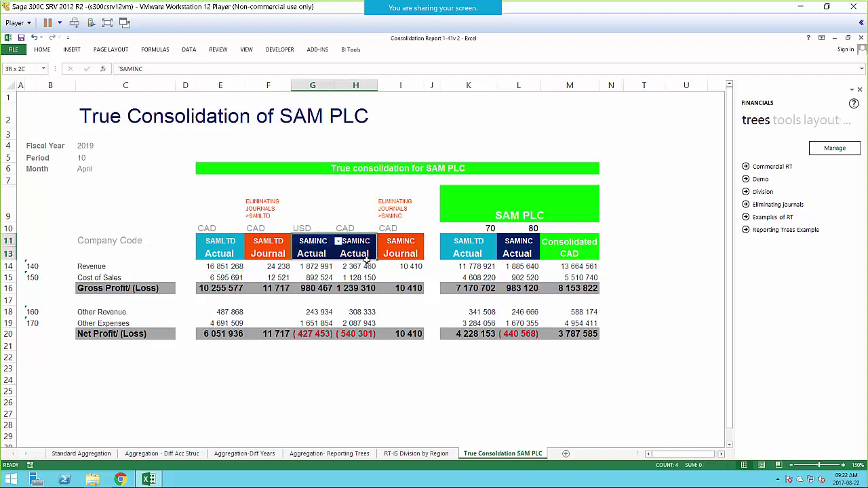
click(404, 244)
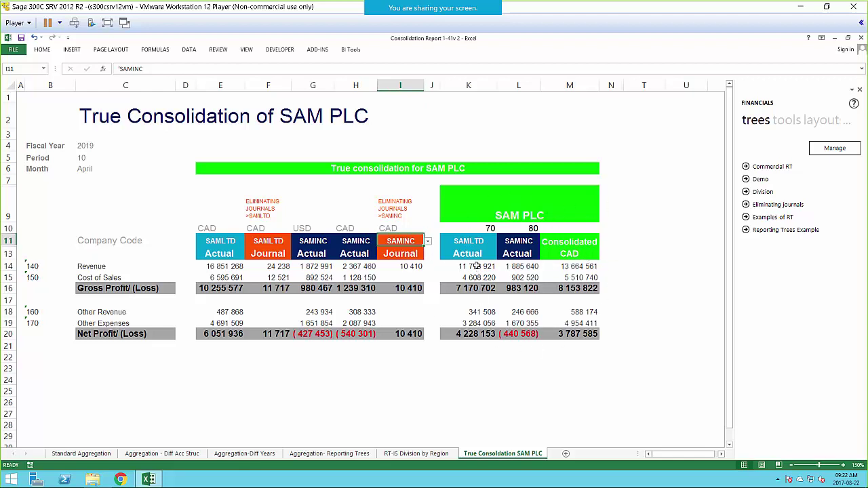
click(474, 266)
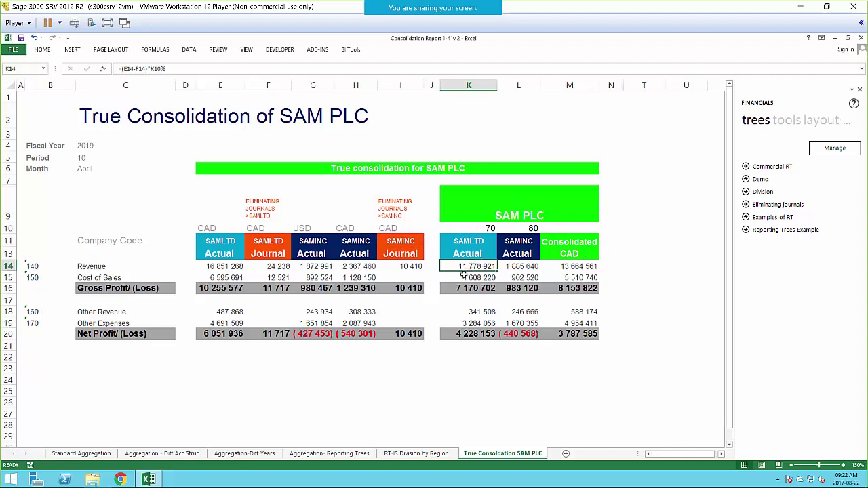
double_click(466, 267)
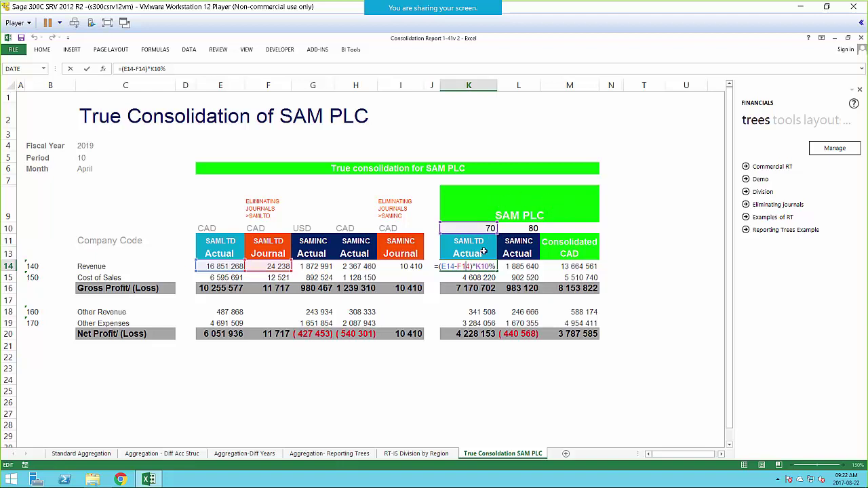
key(Return)
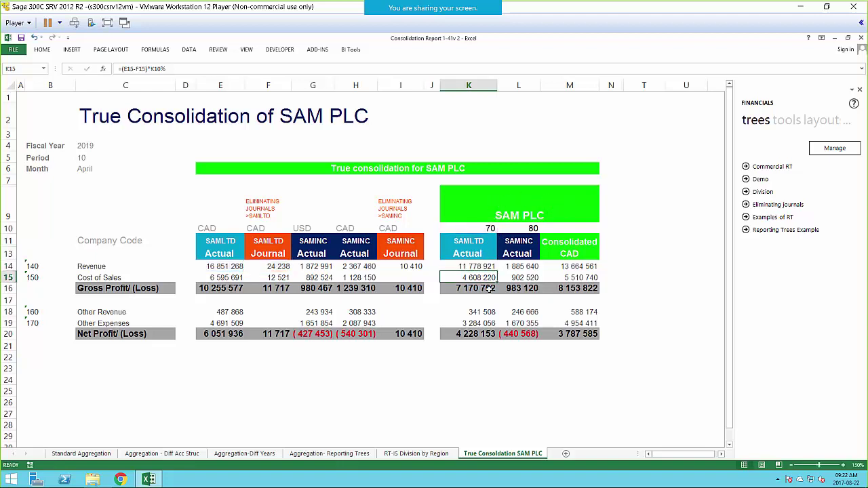
Inspect the SAM PLC SAMINC Revenue formula in L14 and the Consolidated CAD Revenue formula in M14
double_click(518, 266)
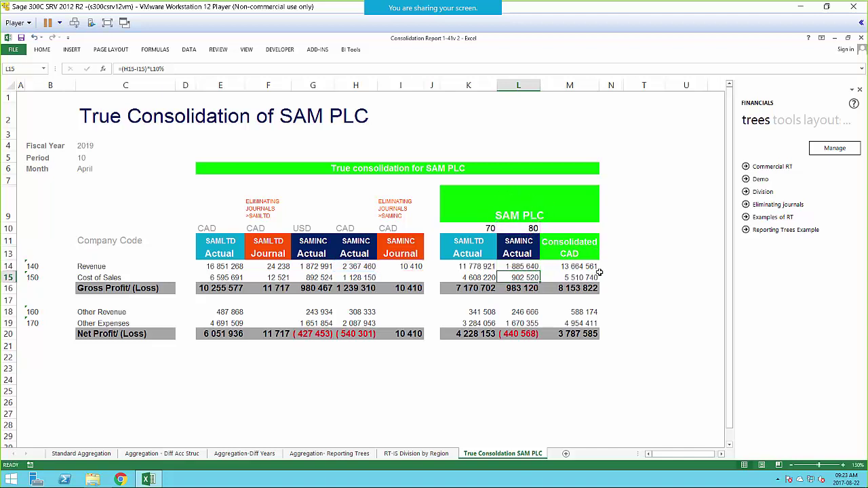
click(568, 266)
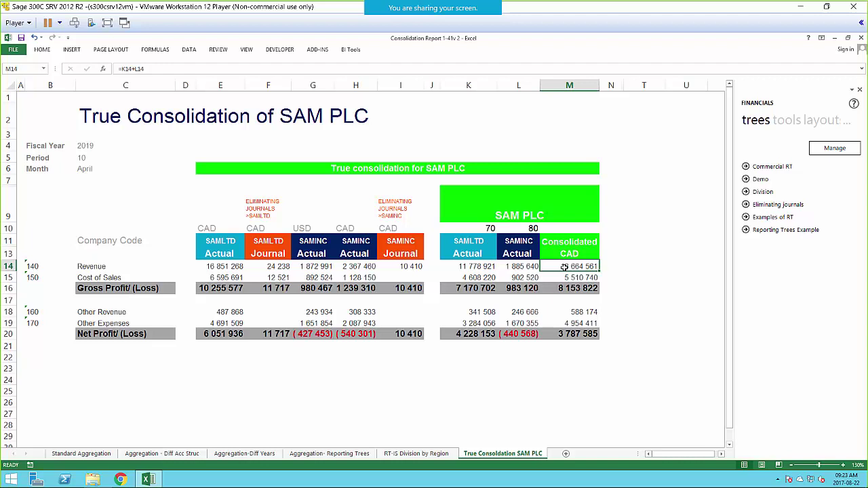
drag(36, 145, 284, 241)
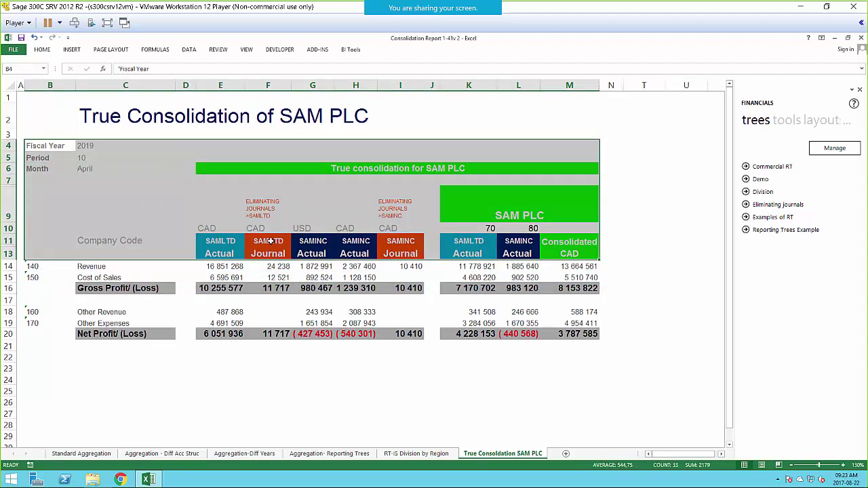
click(433, 413)
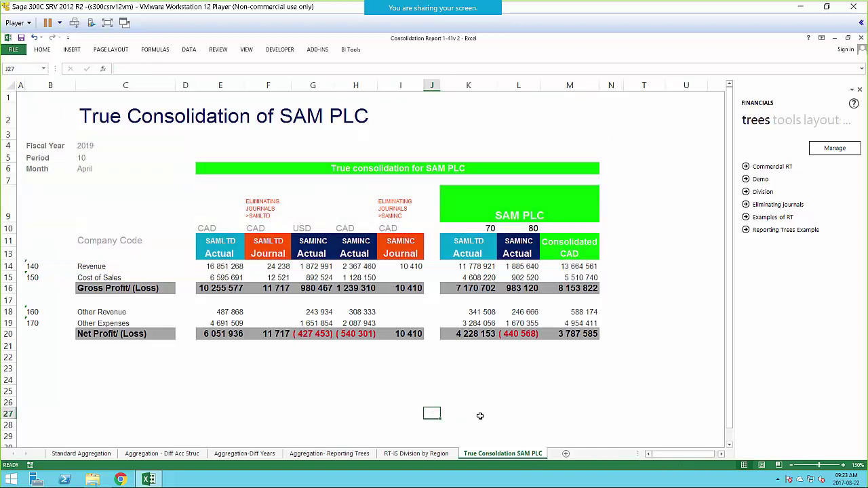
Add a new worksheet after True Consolidation SAM PLC and name it Agg Income Statement
click(566, 454)
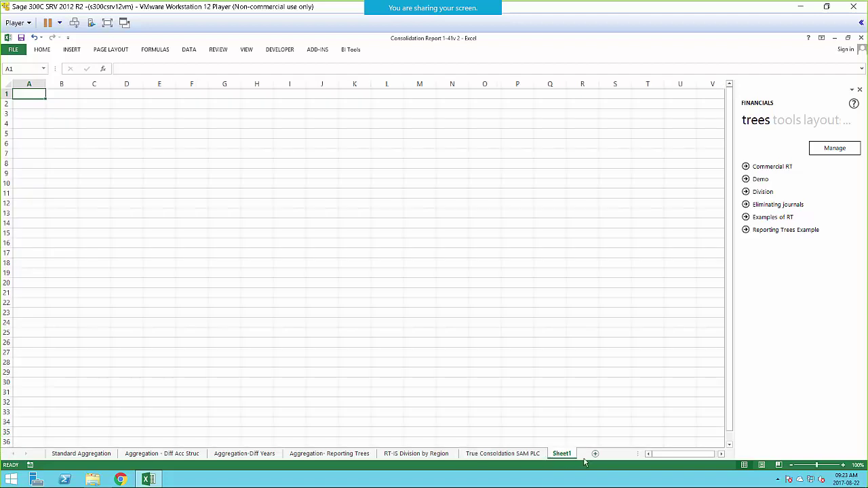
right_click(561, 458)
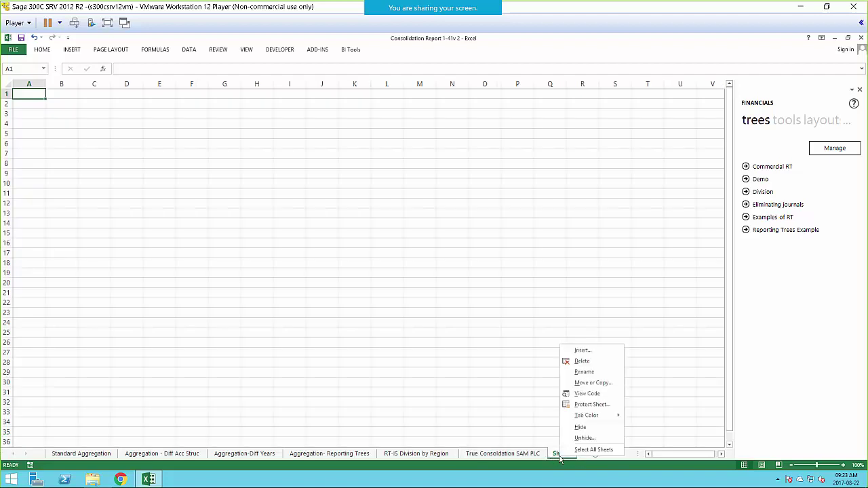
click(577, 371)
key(BackSpace)
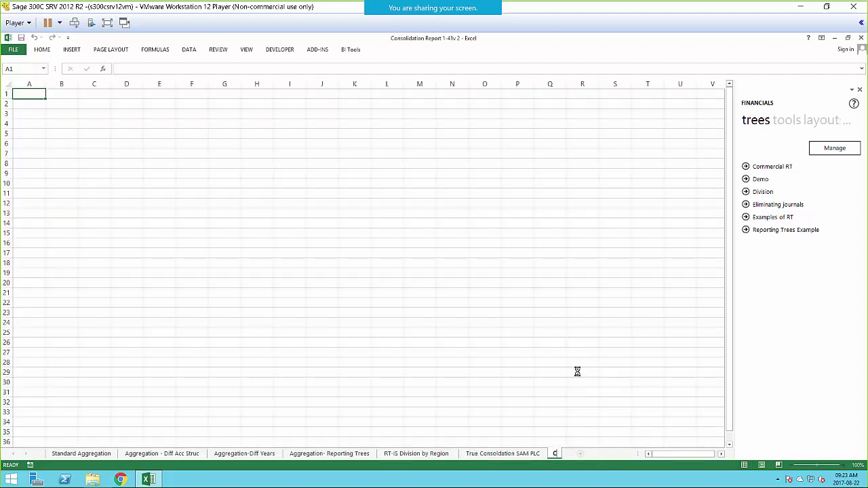
text(Agg Income Statement)
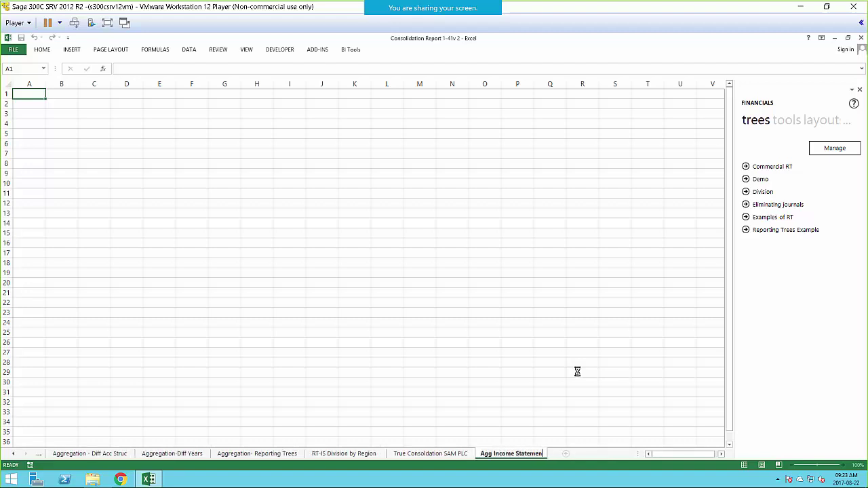
key(Return)
Enter the labels Year in A3 and Period in A4 of the Agg Income Statement sheet
click(33, 112)
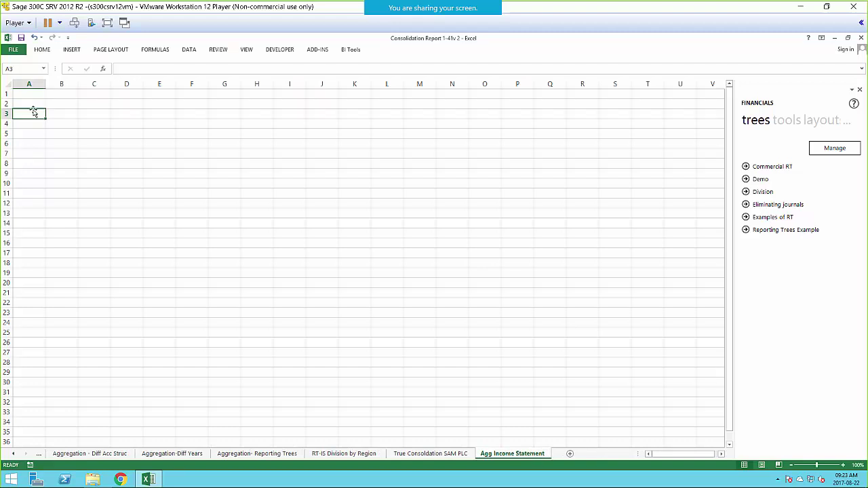
text(yea)
key(BackSpace)
key(BackSpace)
text(ear)
key(Return)
text(Period)
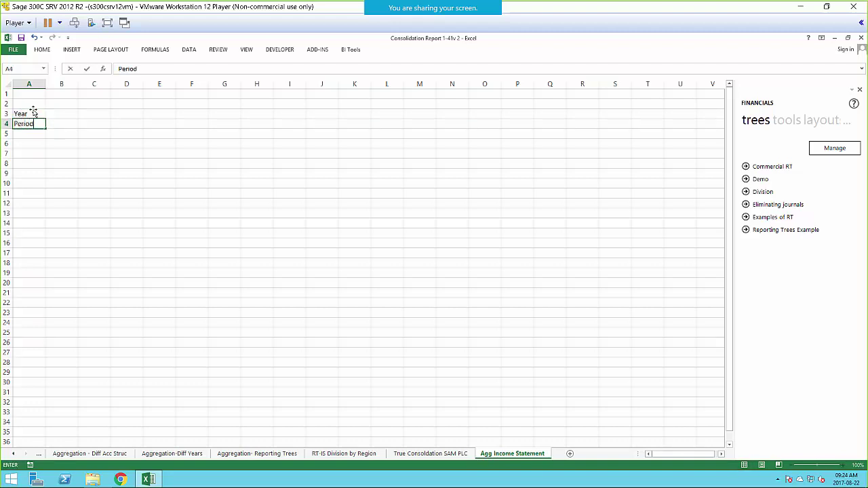
key(Return)
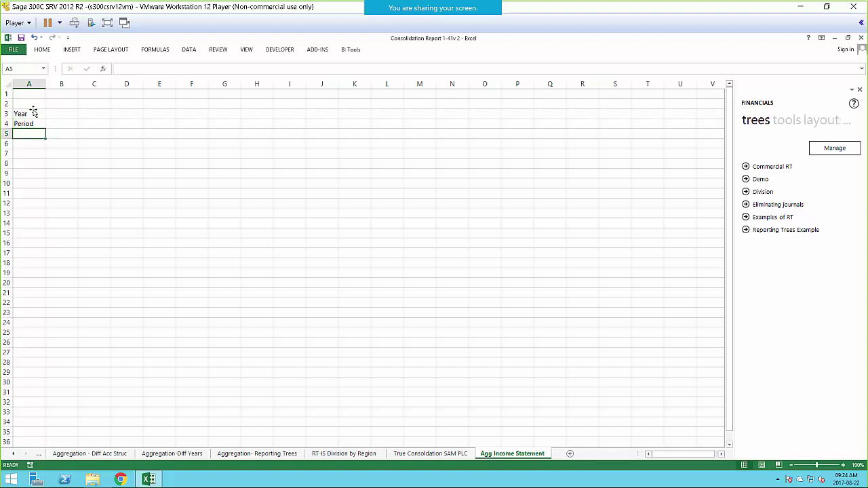
Insert the SAMINC Account Groups list into the sheet starting at A7
key(Down)
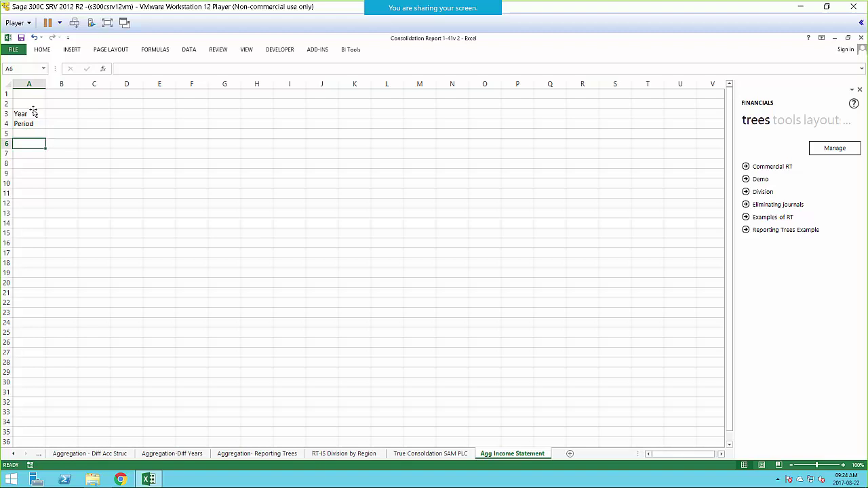
key(Down)
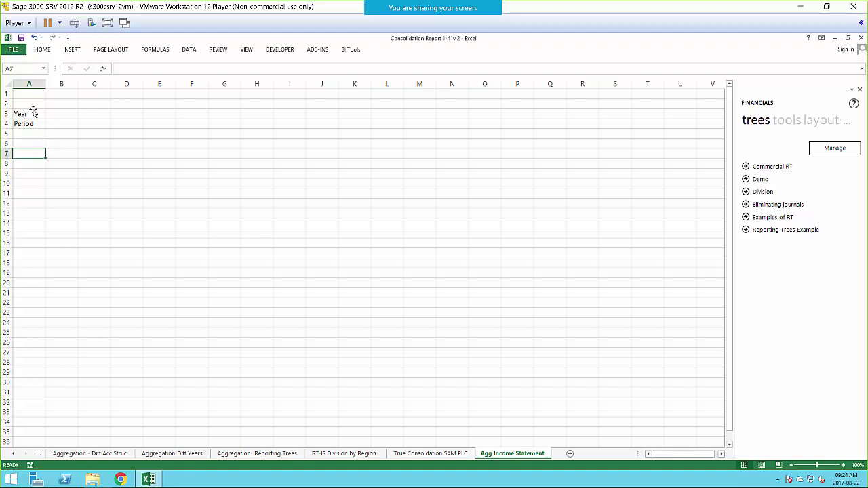
click(847, 126)
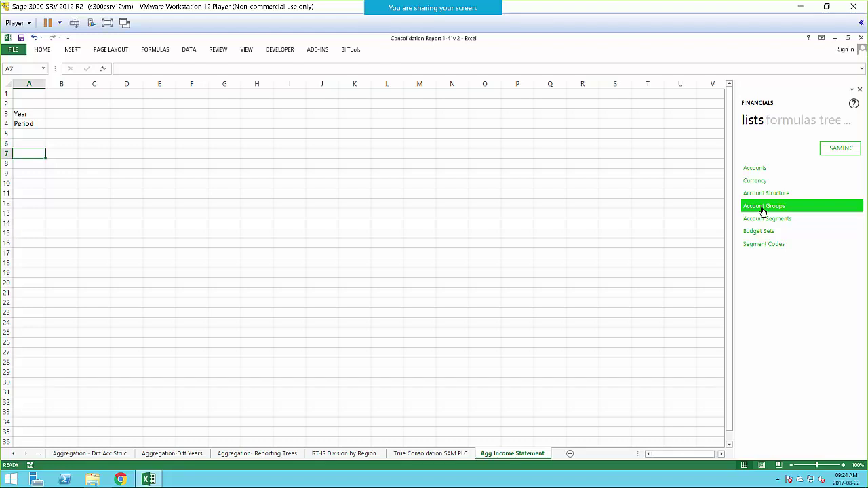
drag(762, 211, 26, 160)
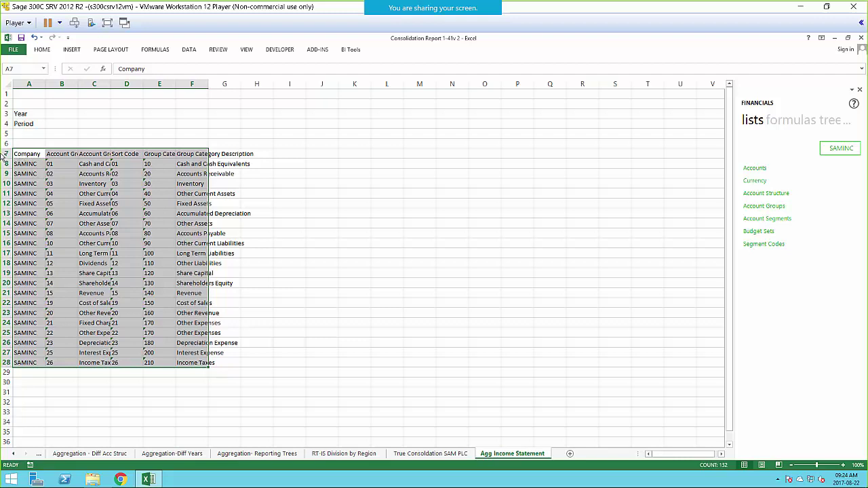
Delete rows 7 to 20, covering the list header and the balance sheet groups through Shareholders Equity
drag(6, 155, 7, 285)
right_click(349, 225)
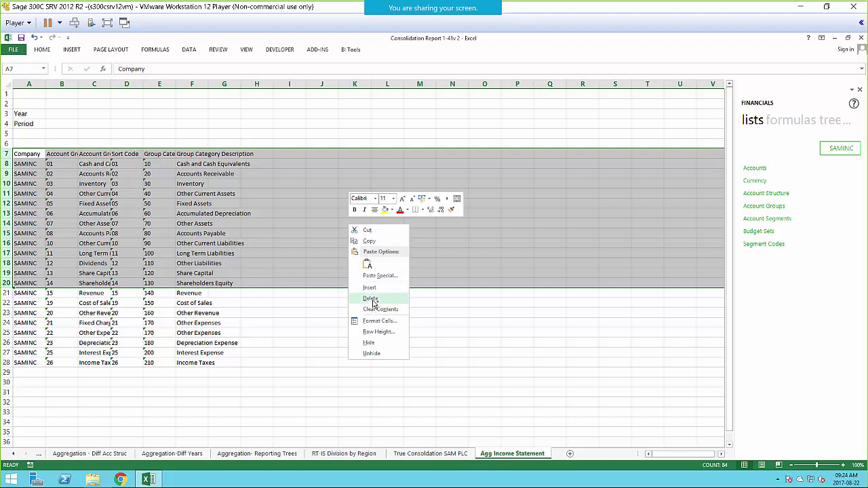
click(373, 300)
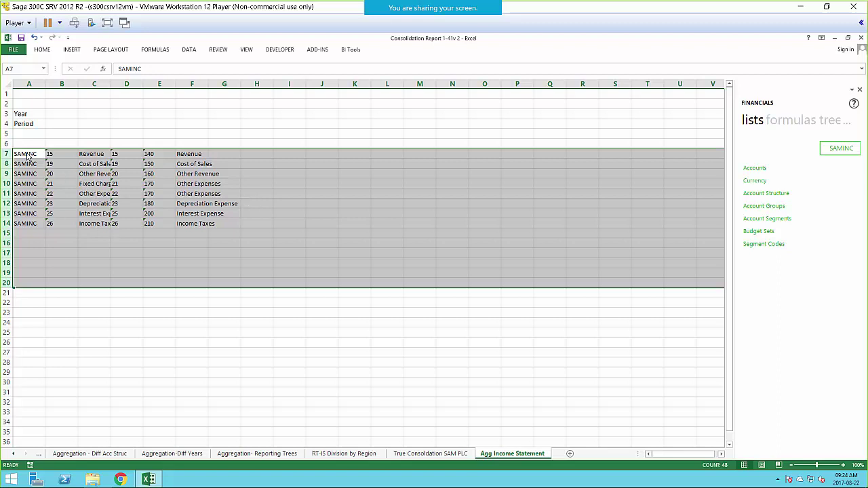
Delete cells A7:D14 and shift the remaining cells left, keeping only group category codes and descriptions
drag(30, 158, 117, 229)
right_click(121, 198)
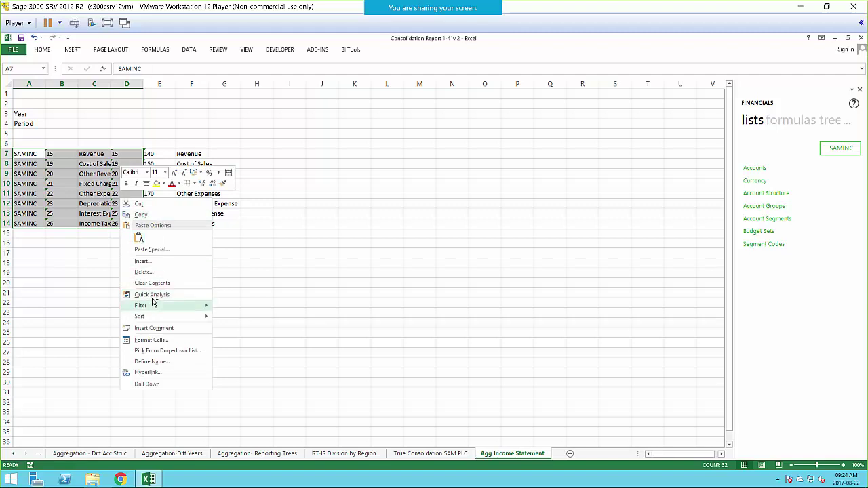
click(148, 273)
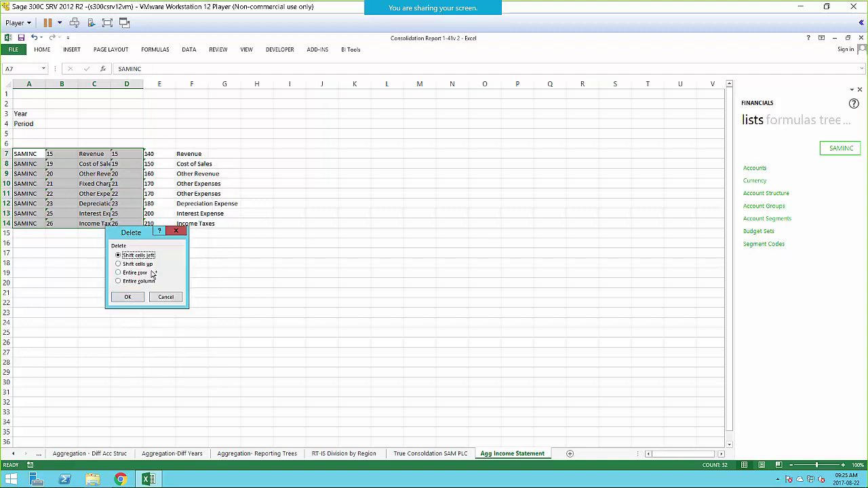
click(126, 298)
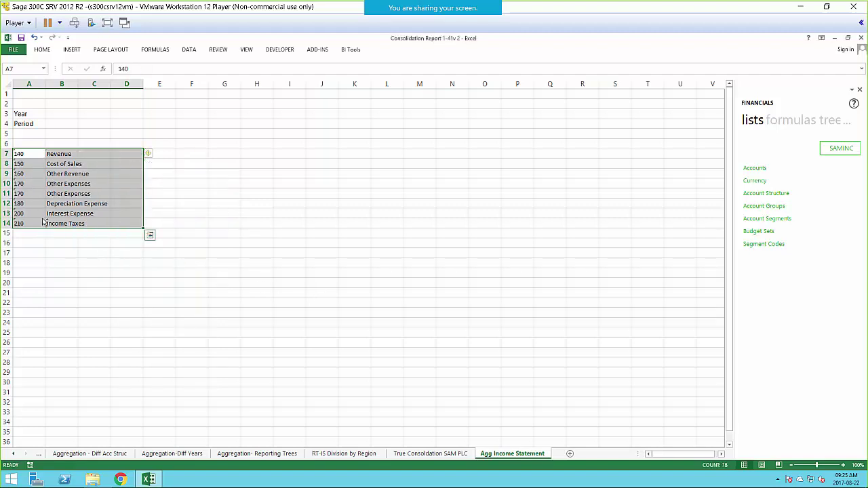
Delete rows 11 to 14, from the duplicate Other Expenses line through Income Taxes
click(6, 194)
drag(6, 194, 10, 223)
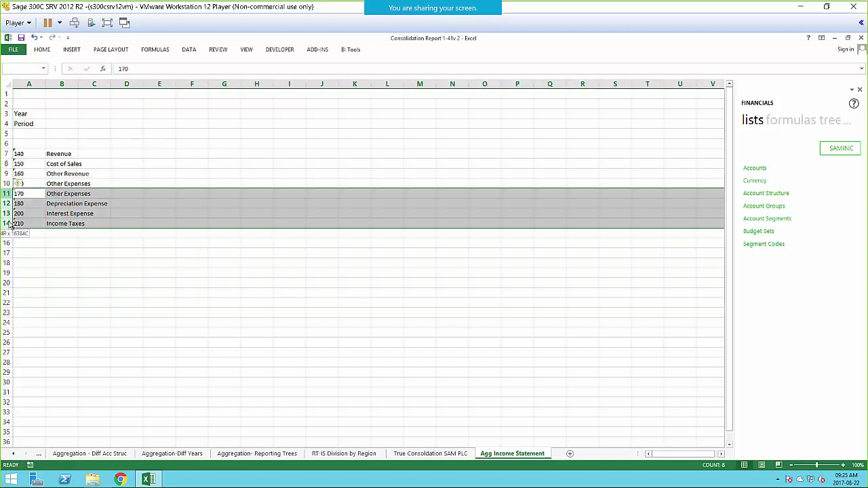
right_click(114, 212)
click(143, 286)
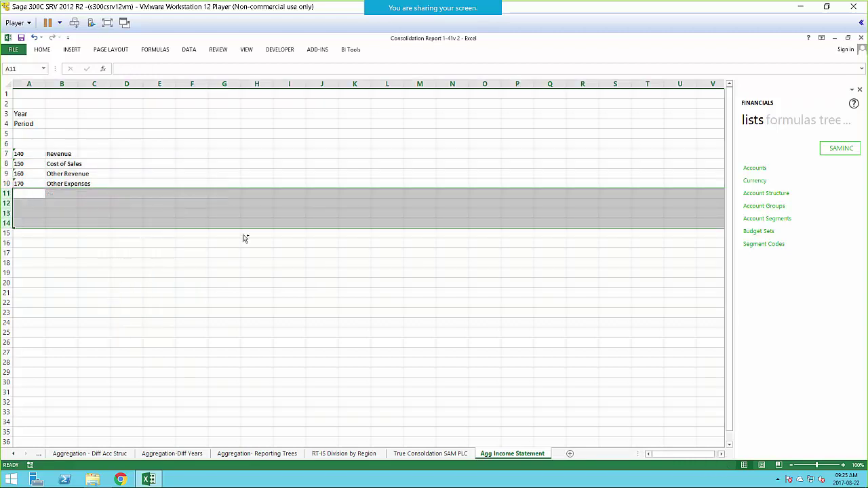
click(253, 254)
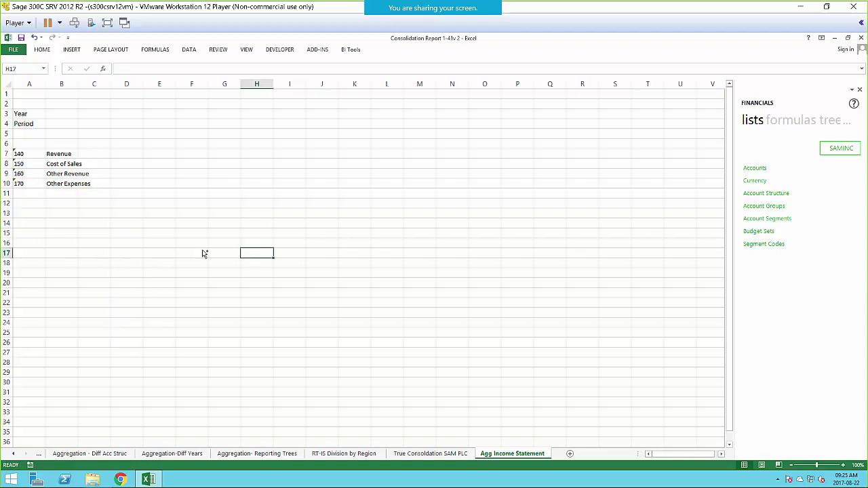
Autofit column B to its descriptions and narrow column C to a thin spacer
double_click(78, 83)
click(249, 275)
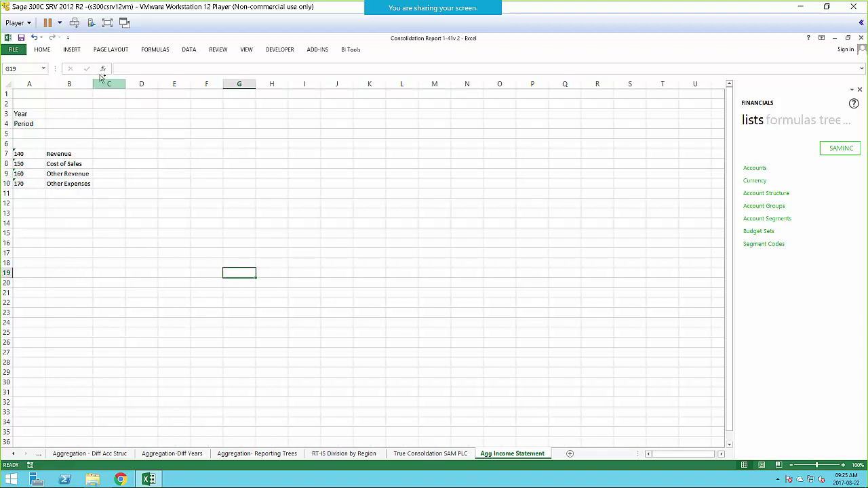
drag(124, 89, 105, 91)
Enter the company headings SAMLTD in D5 and SAMINC in E5
click(123, 145)
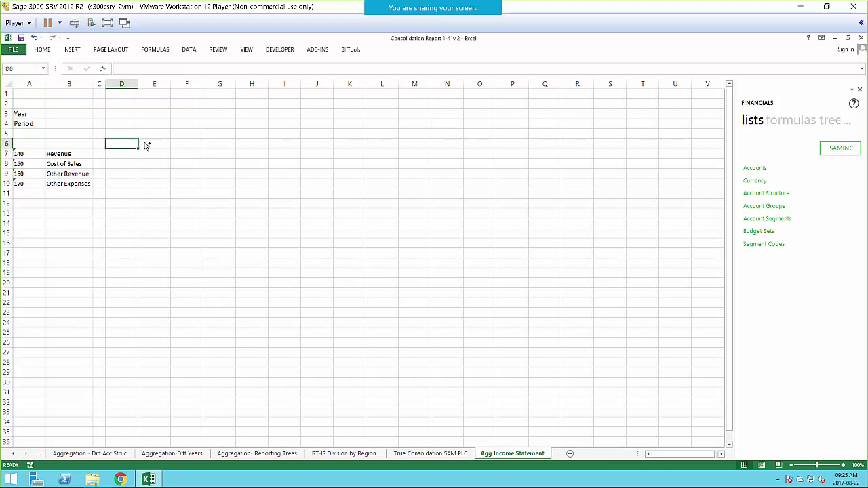
click(123, 135)
text(SAM)
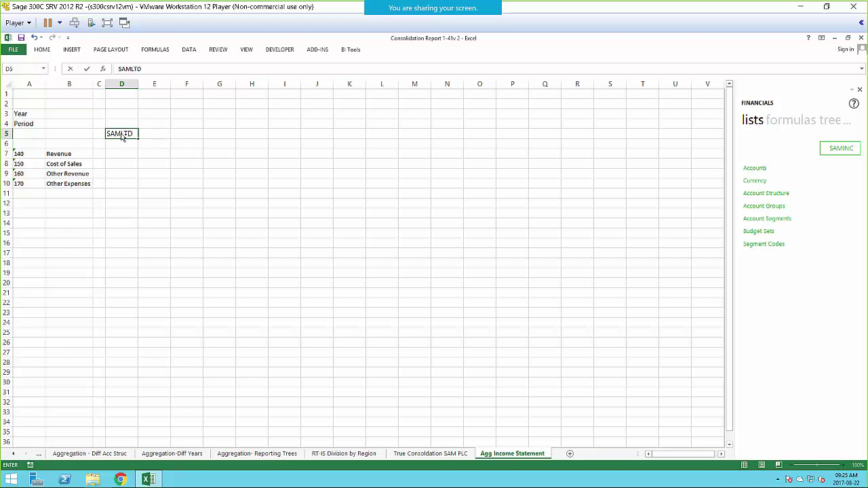
text(LTD)
key(Tab)
text(SA)
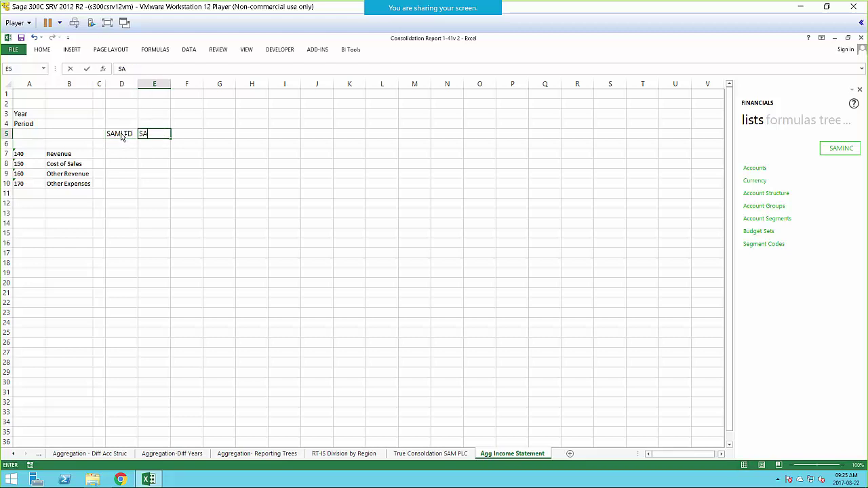
text(MINC)
Enter the column heading Actual under both companies in D6 and E6
click(120, 149)
text(A)
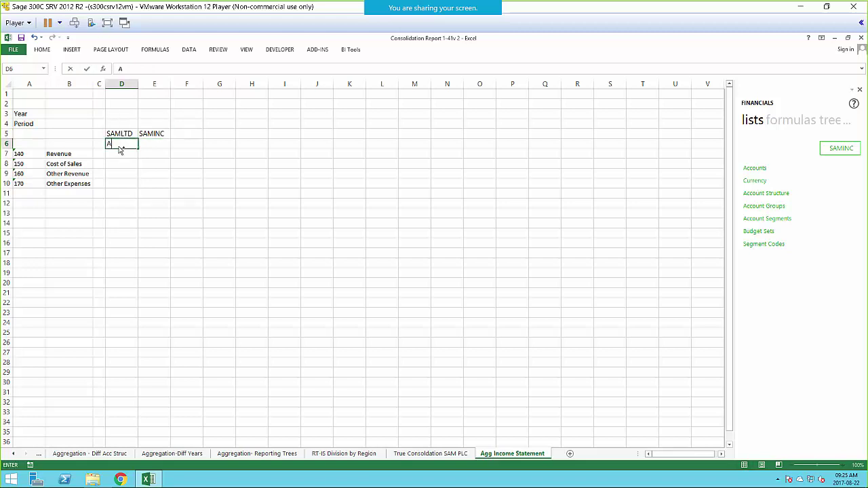
text(ctual)
key(Tab)
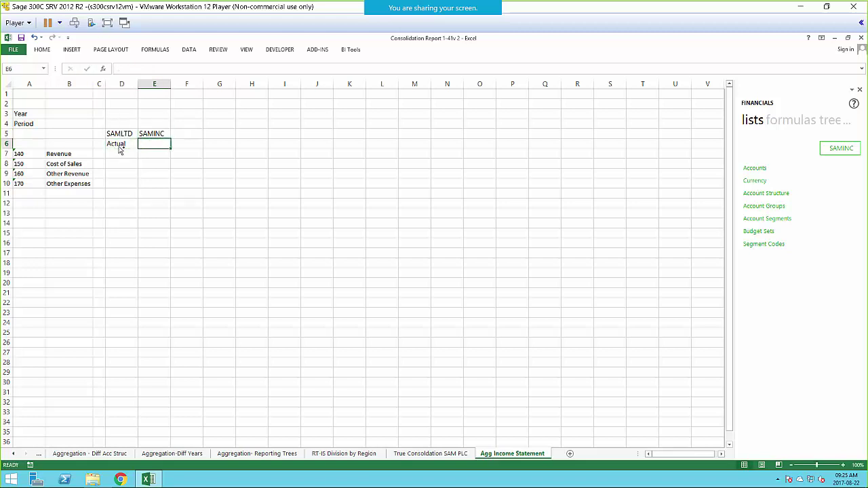
text(Actual)
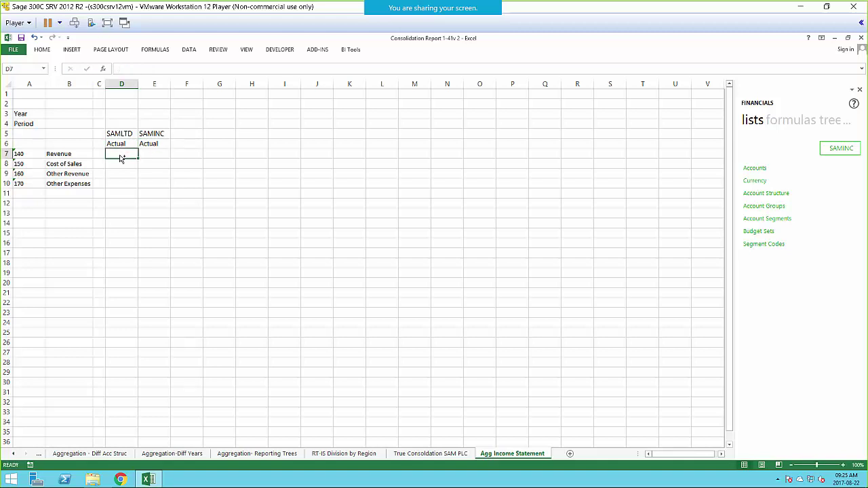
Enter the report year 2019 in B3 and the period 5 in B4
click(69, 120)
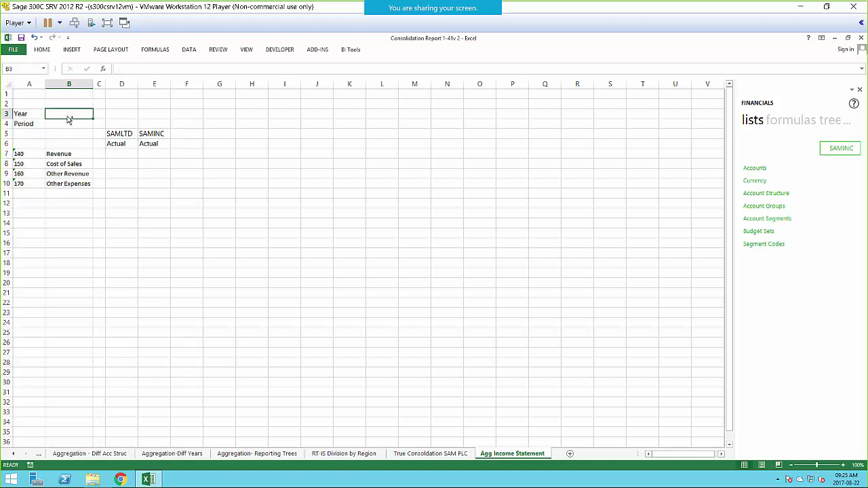
text(2019)
click(57, 125)
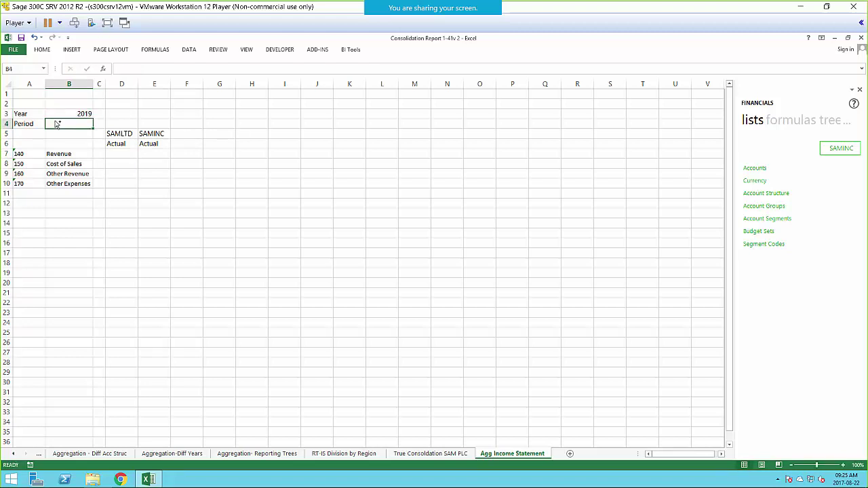
text(5)
click(224, 128)
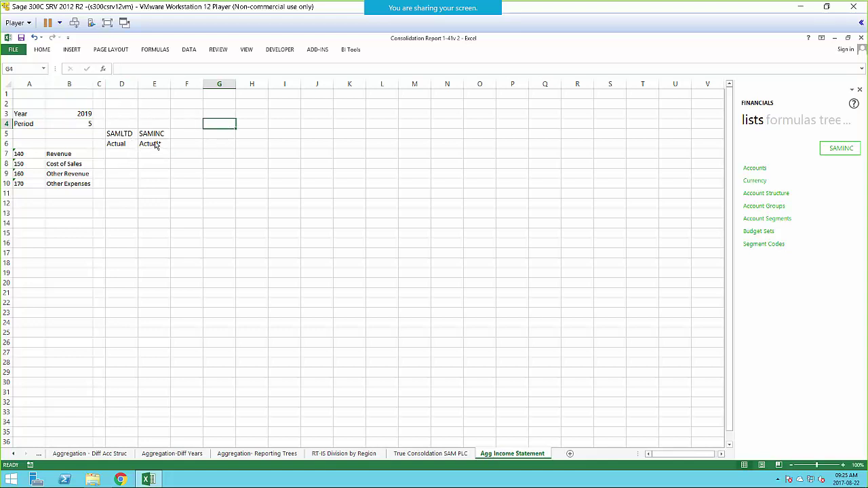
Insert the Actual formula into D7 and set its Company argument to the absolute reference $D$5
click(789, 124)
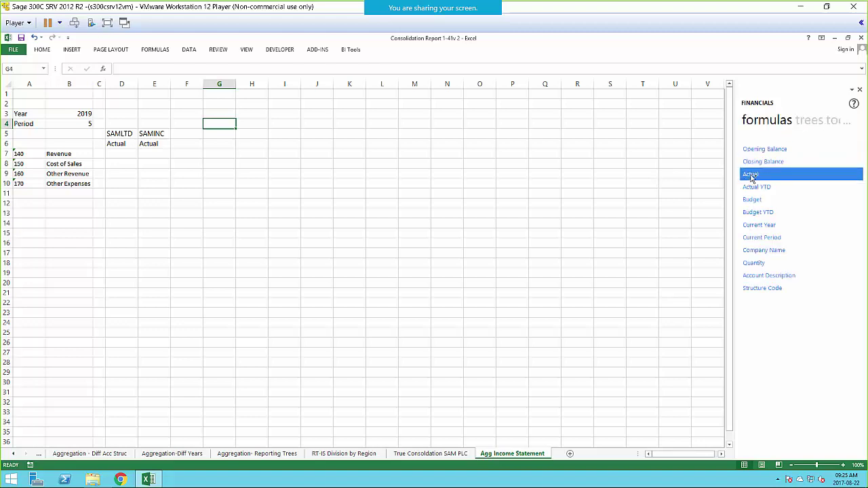
drag(750, 175, 126, 156)
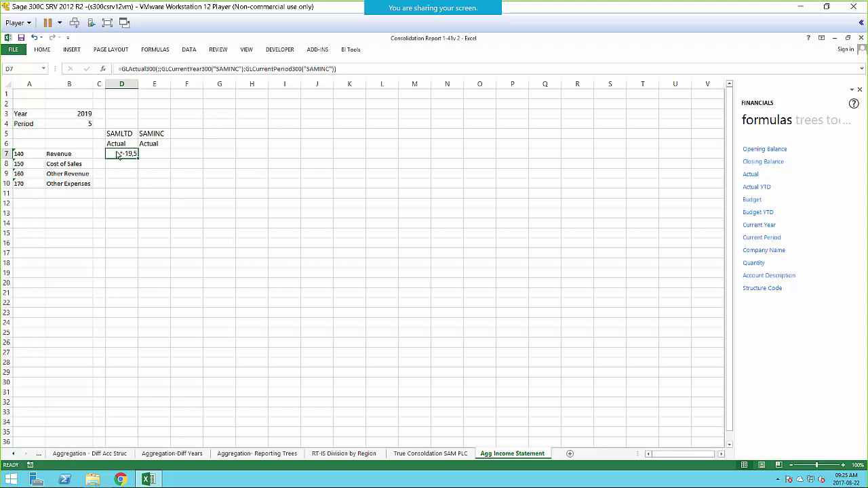
click(104, 70)
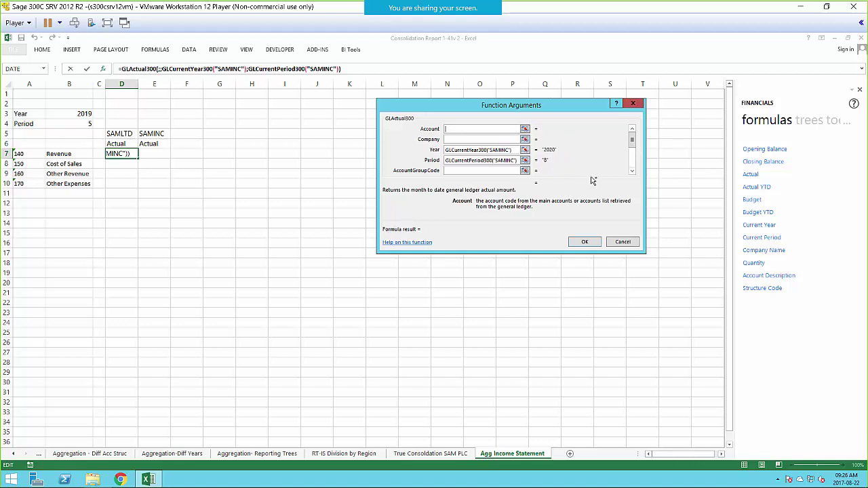
click(525, 139)
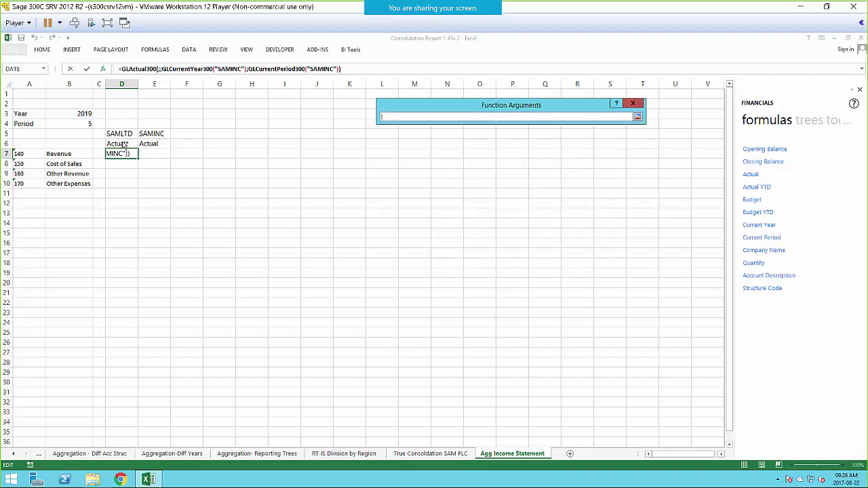
click(126, 137)
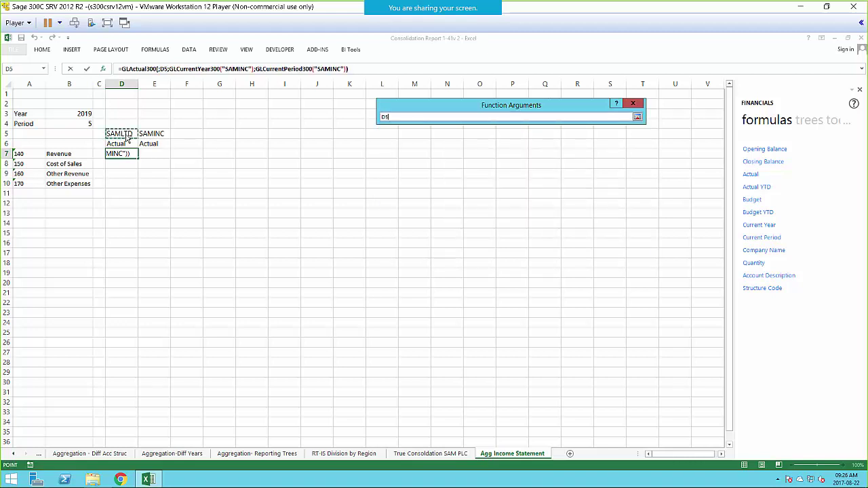
key(F4)
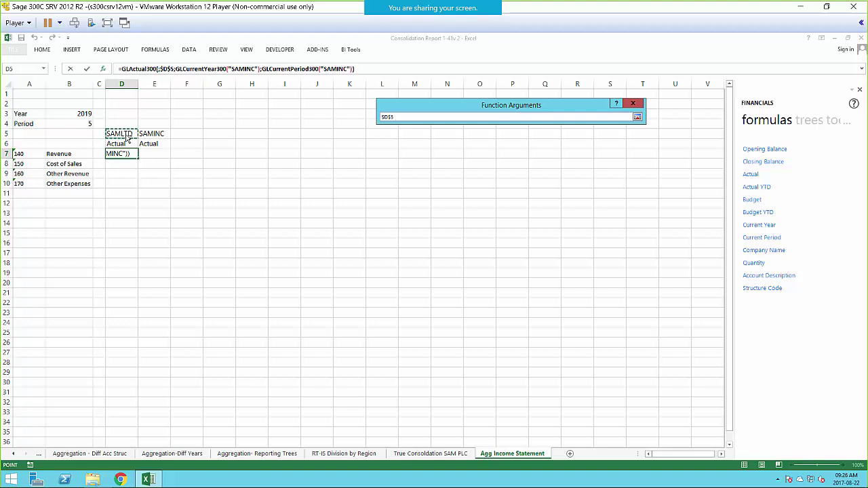
click(638, 117)
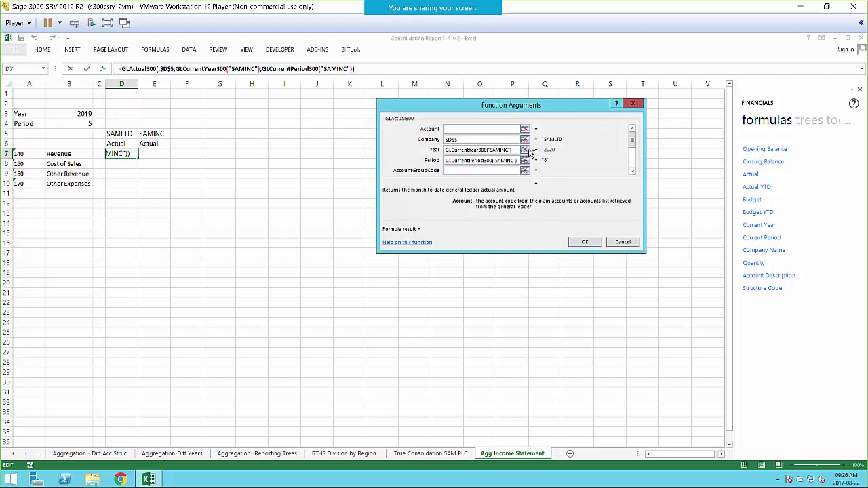
Set the formula's Year argument to the absolute reference $B$3
click(525, 149)
click(68, 119)
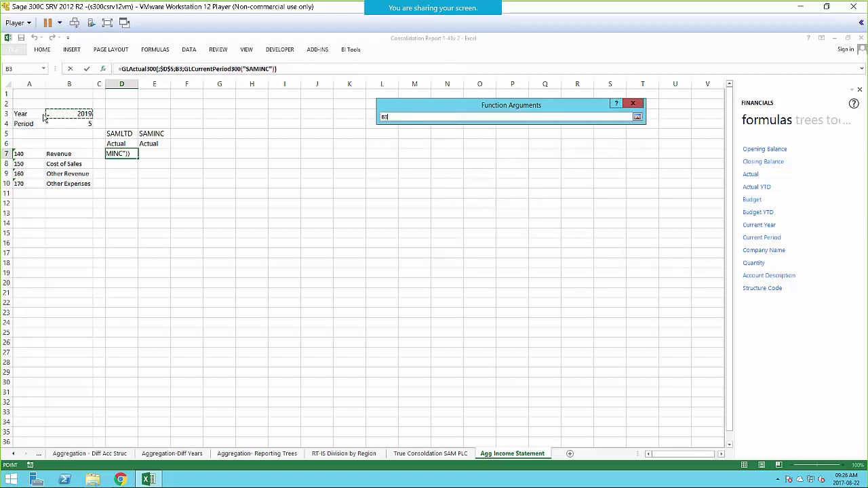
text(44)
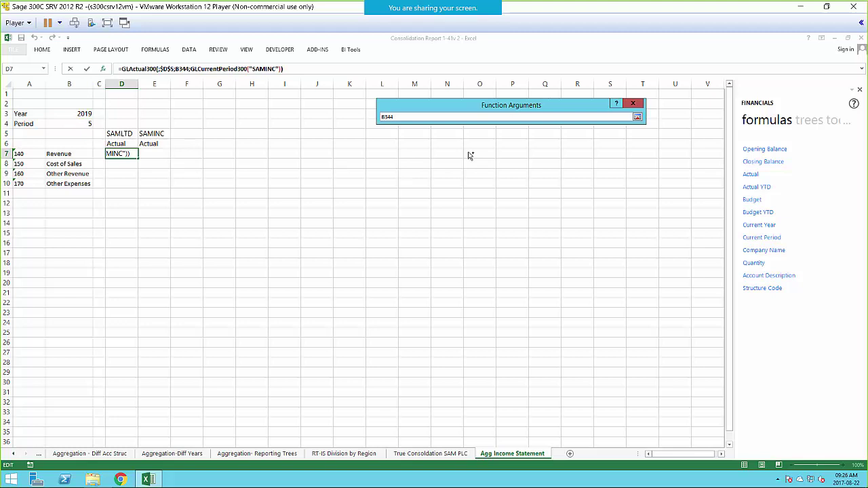
key(BackSpace)
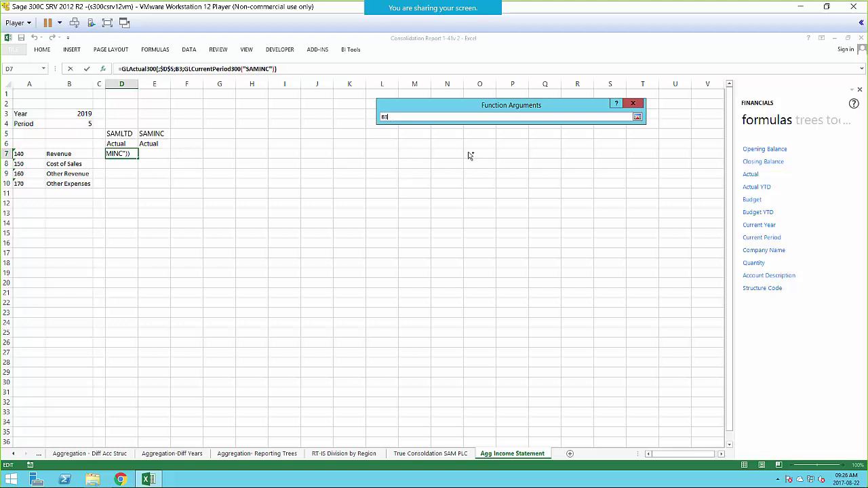
key(F4)
key(F4)
key(BackSpace)
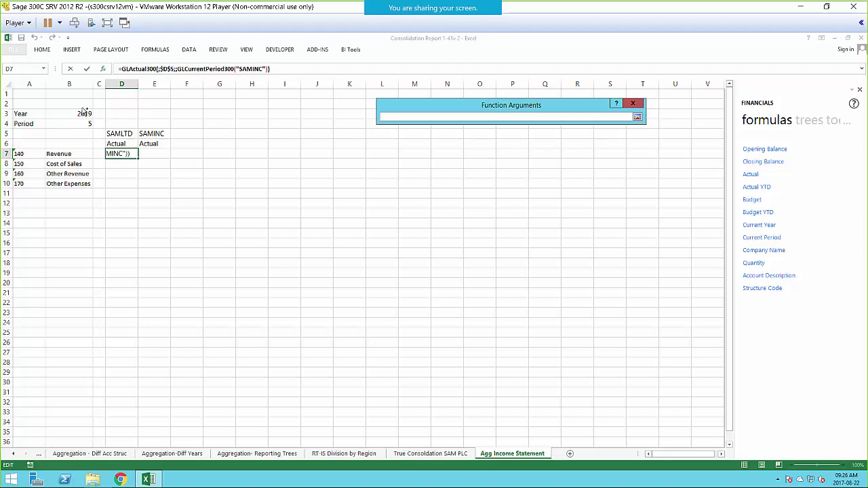
click(86, 116)
key(F4)
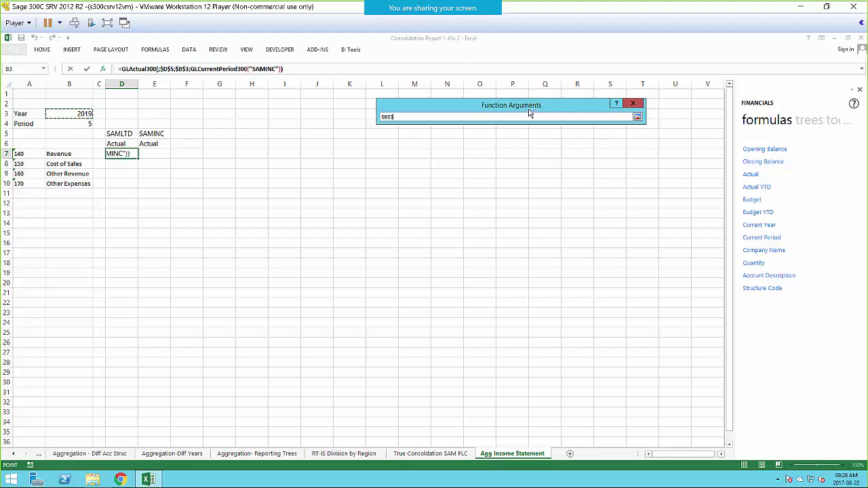
click(639, 118)
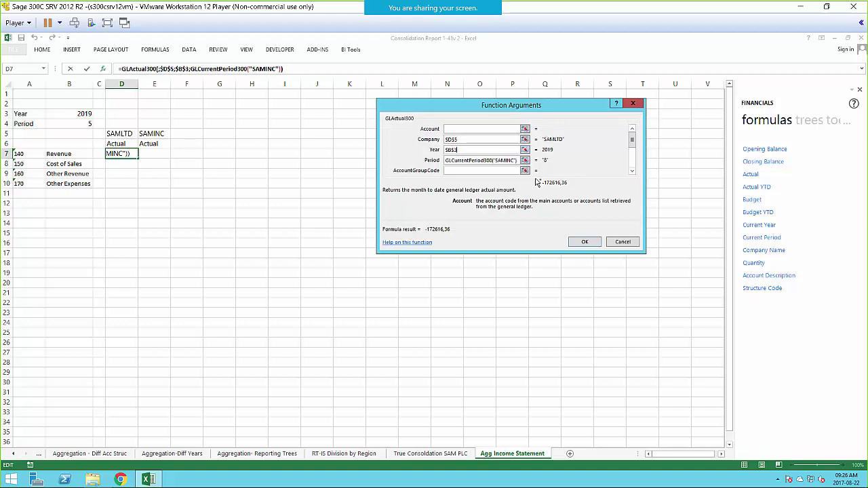
Set the formula's Period argument to the absolute reference $B$4
click(504, 160)
click(73, 125)
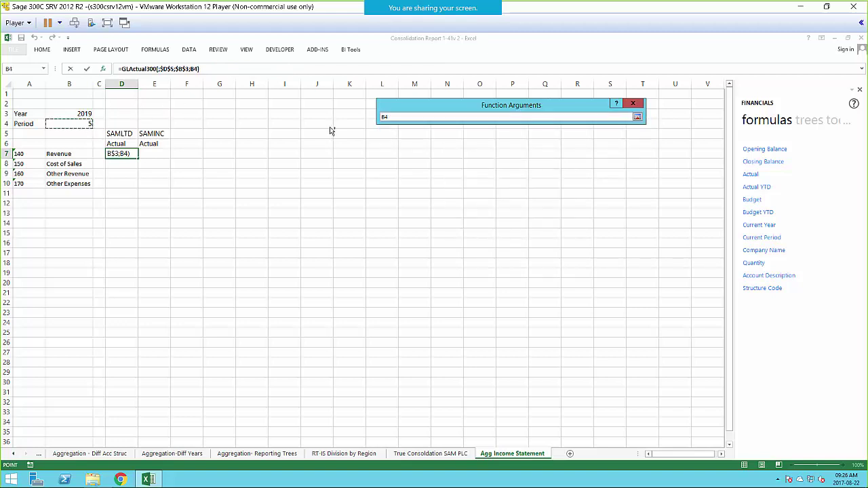
key(F4)
click(637, 117)
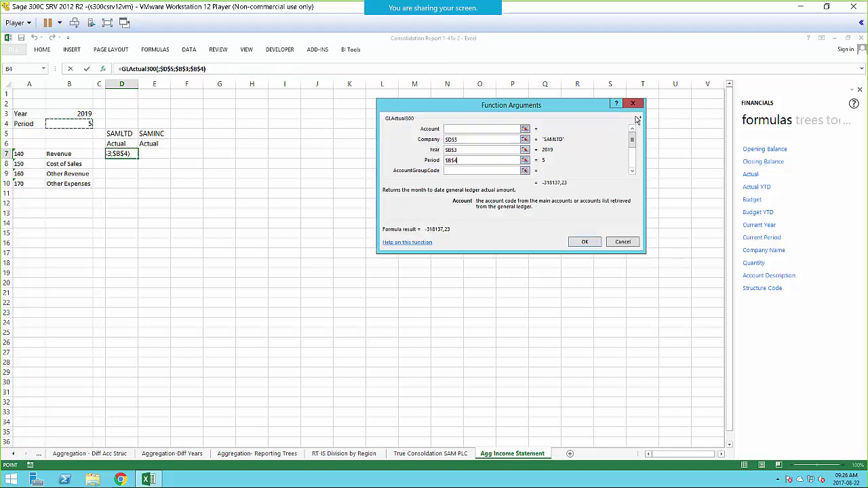
Set the GroupCategoryCode argument to $A7, accept the formula and fill it from D7 down to D10
click(634, 173)
click(633, 173)
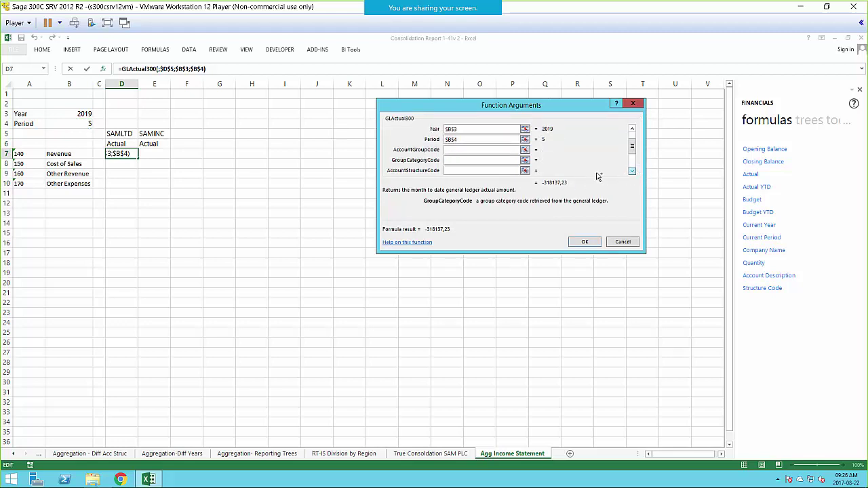
click(524, 160)
click(34, 157)
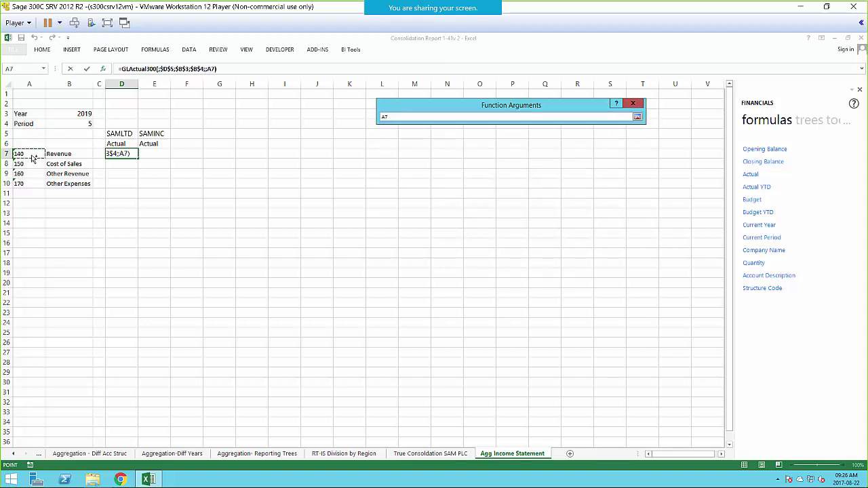
key(F4)
key(F4)
click(637, 118)
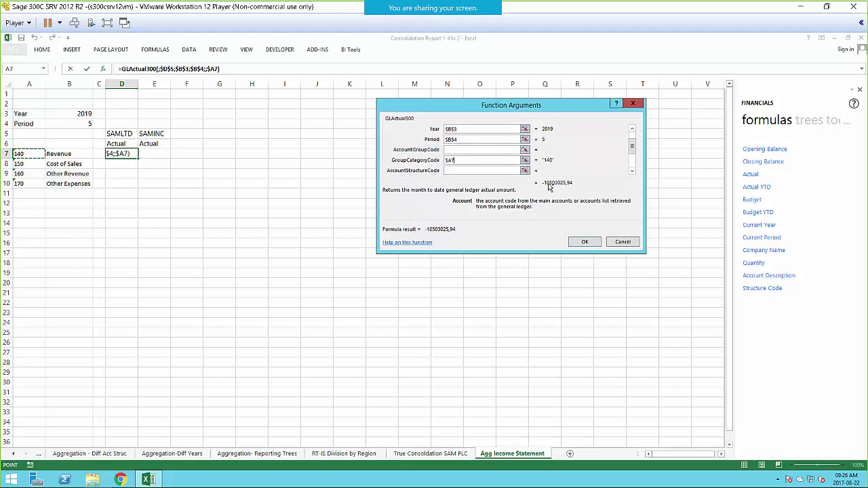
click(588, 243)
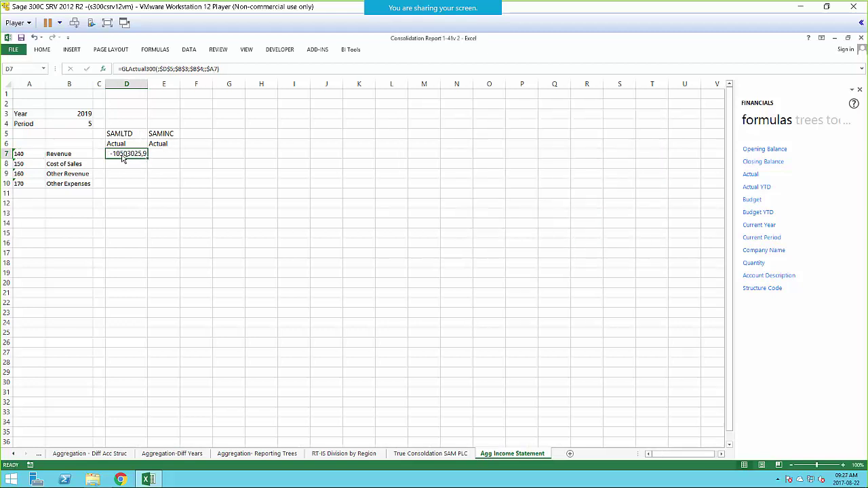
drag(147, 158, 145, 187)
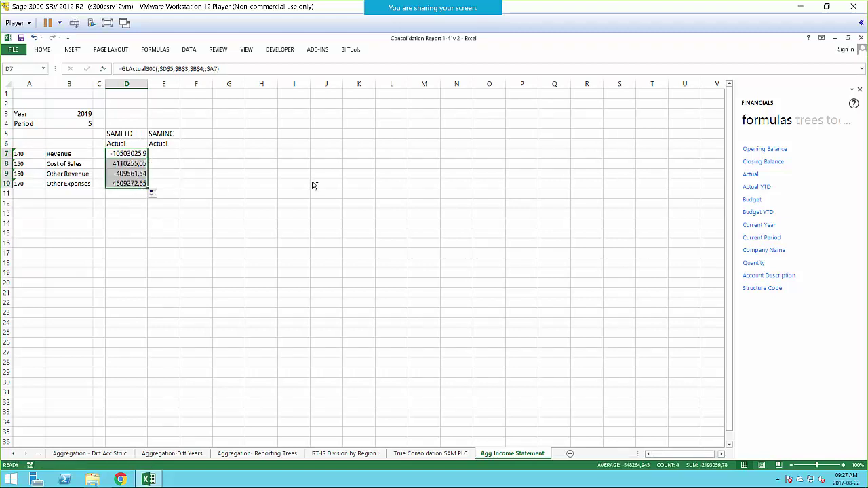
Reverse the sign of the SAMLTD Revenue and Other Revenue formulas in D7 and D9 with a leading minus
click(129, 158)
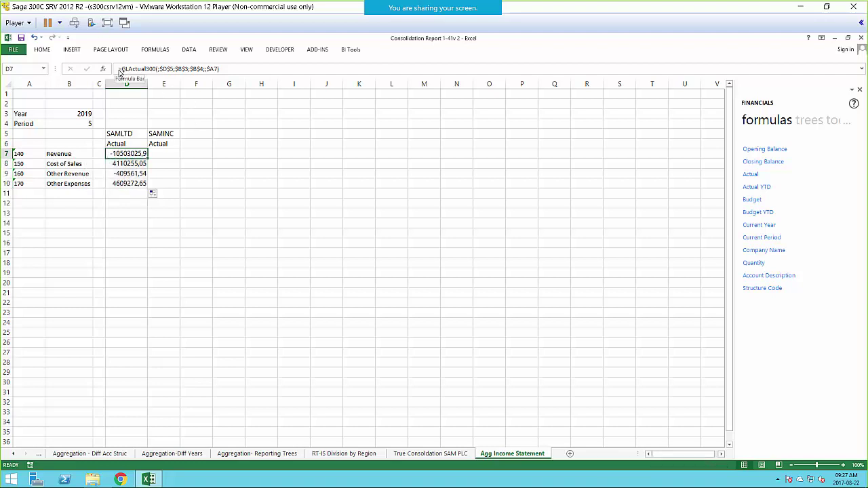
click(120, 69)
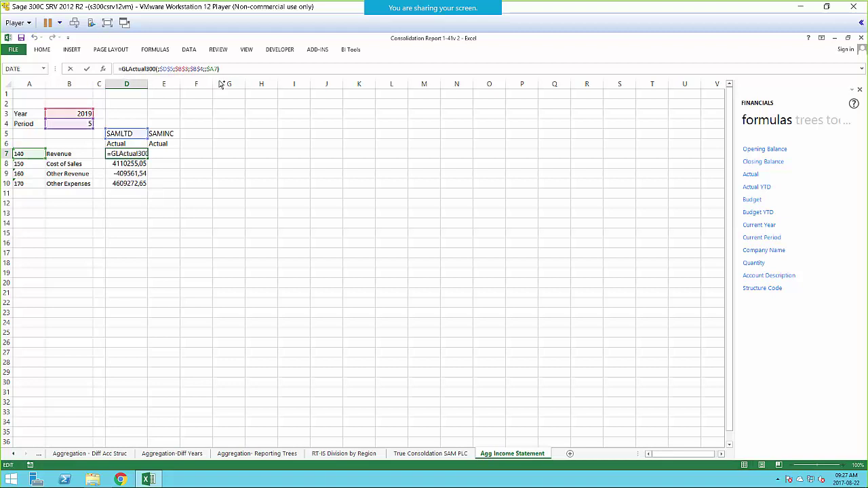
text(-)
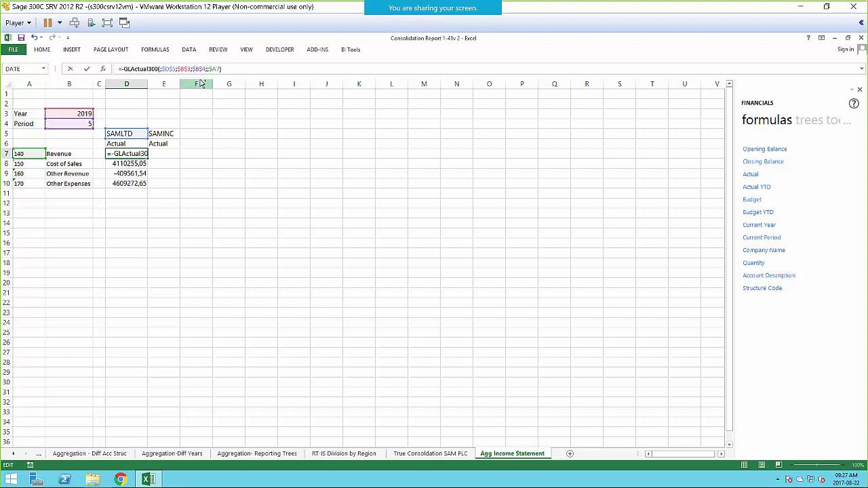
key(Return)
click(126, 175)
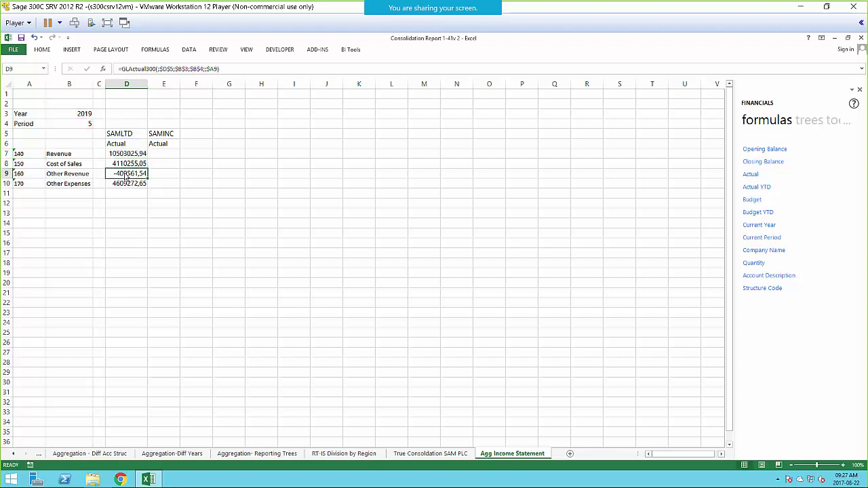
click(122, 69)
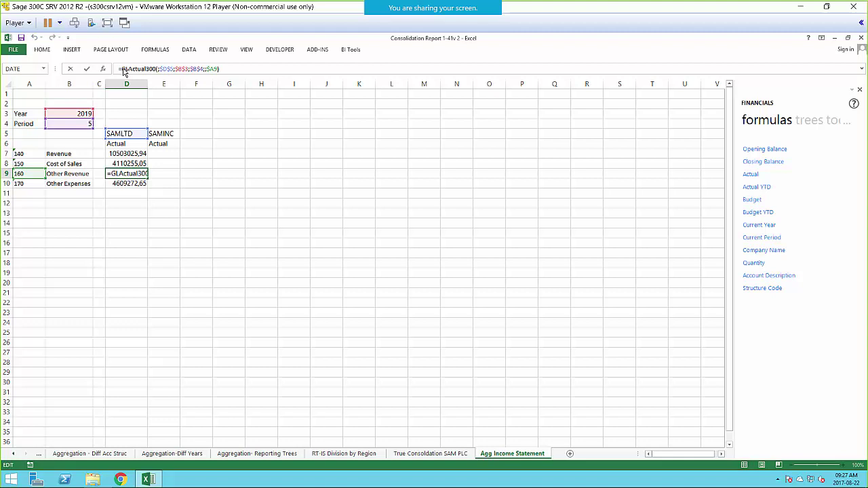
text(-)
key(Return)
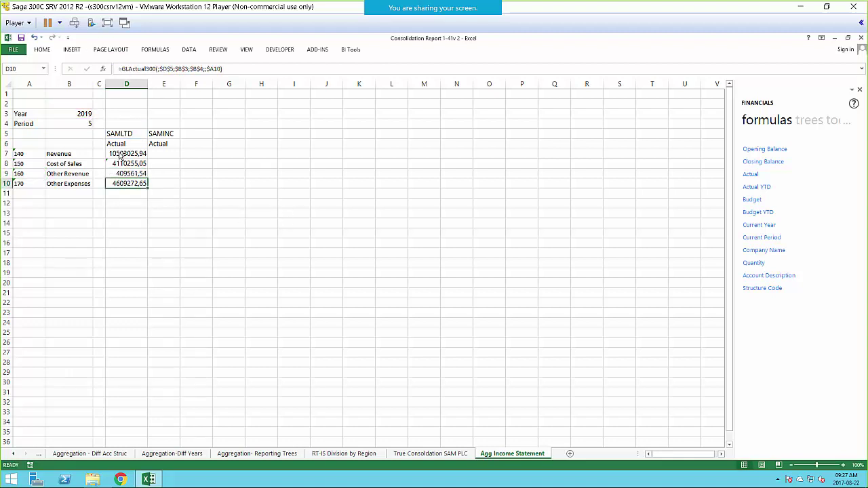
Copy the Revenue formula from D7 to E7 and change its company reference to $E$5
drag(122, 155, 171, 160)
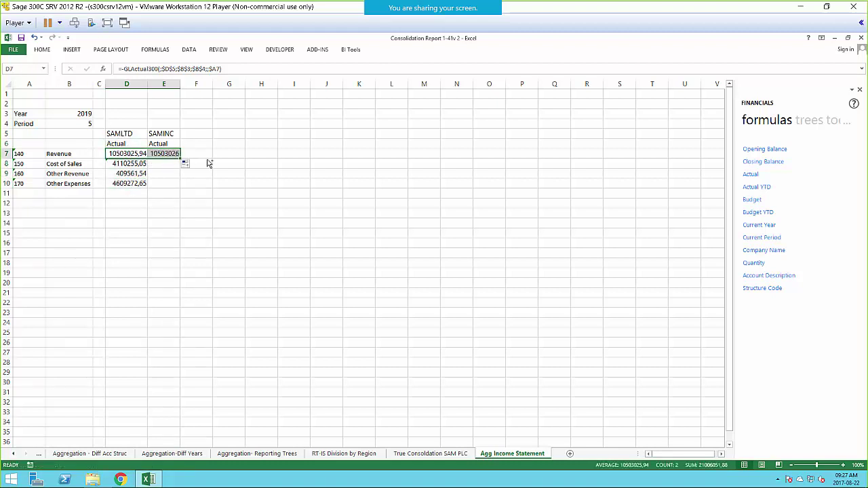
double_click(171, 157)
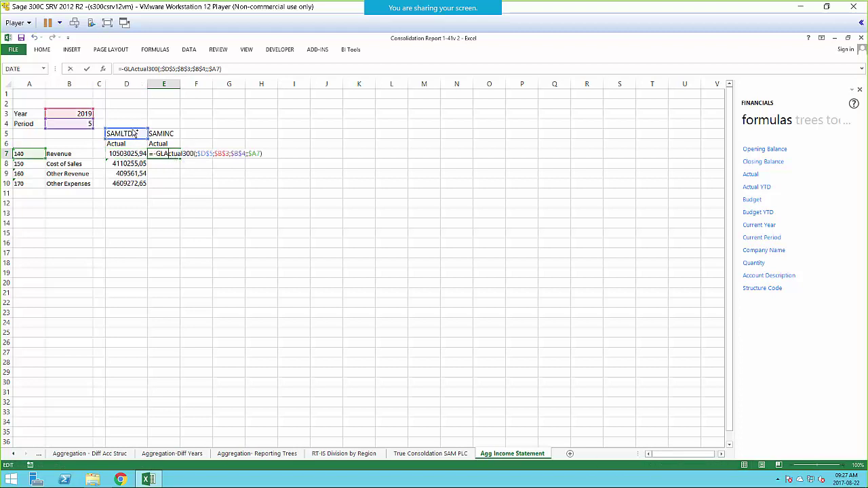
drag(135, 133, 169, 133)
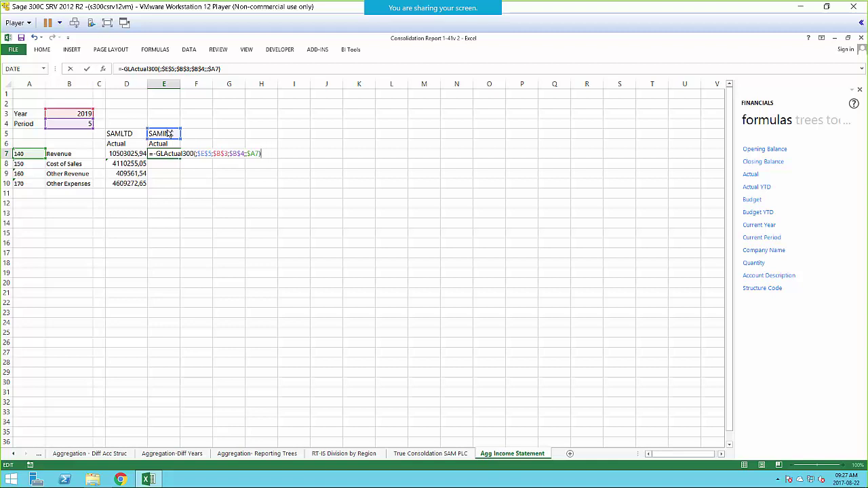
key(Return)
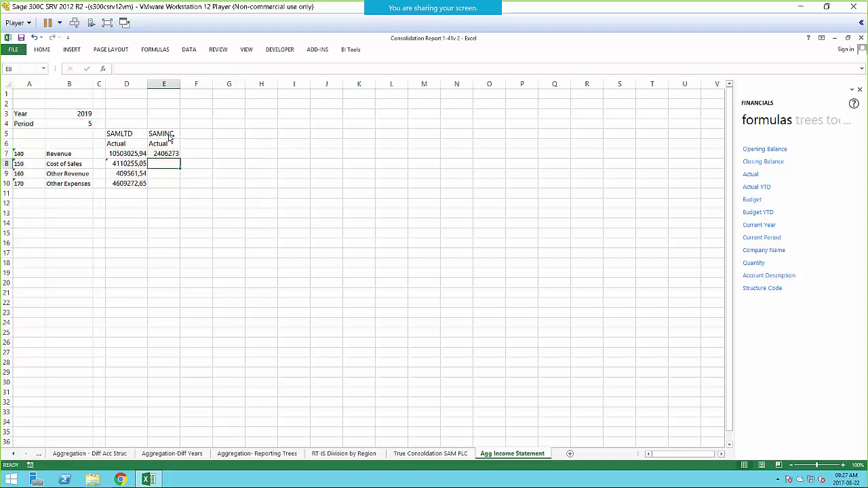
Fill the SAMINC Revenue formula from E7 down to E10
click(170, 156)
drag(179, 159, 181, 190)
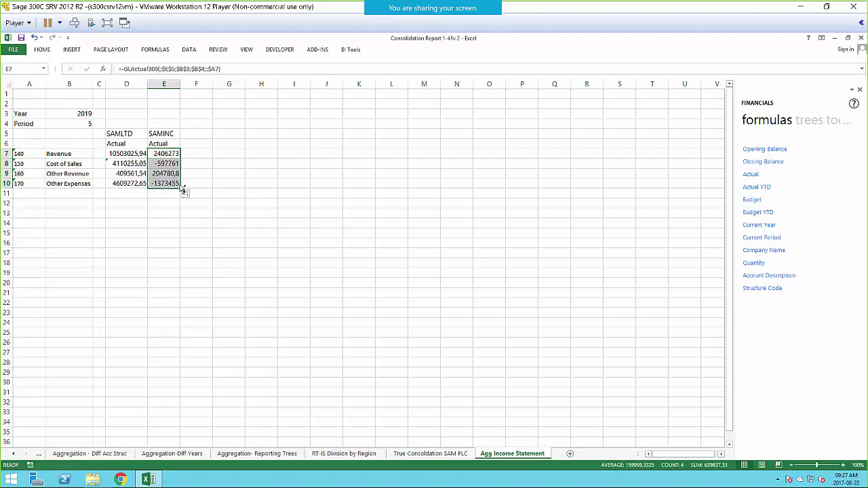
click(163, 168)
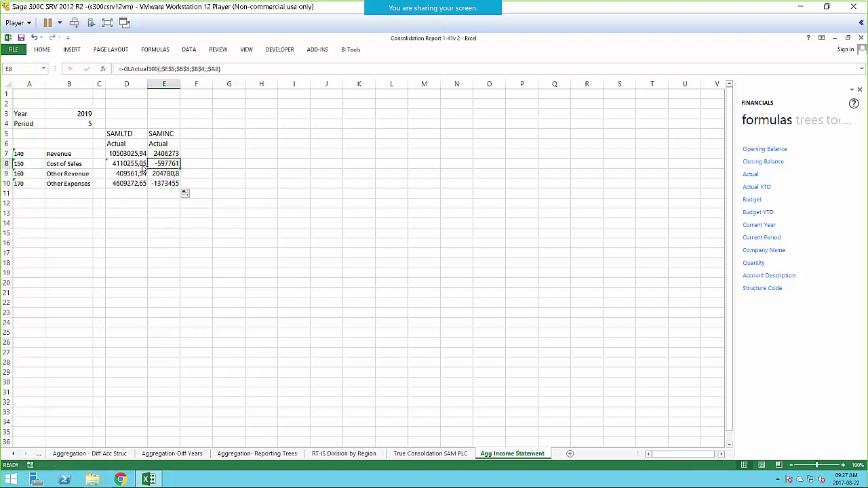
Remove the leading minus from the SAMINC Cost of Sales and Other Expenses formulas in E8 and E10
click(125, 70)
key(BackSpace)
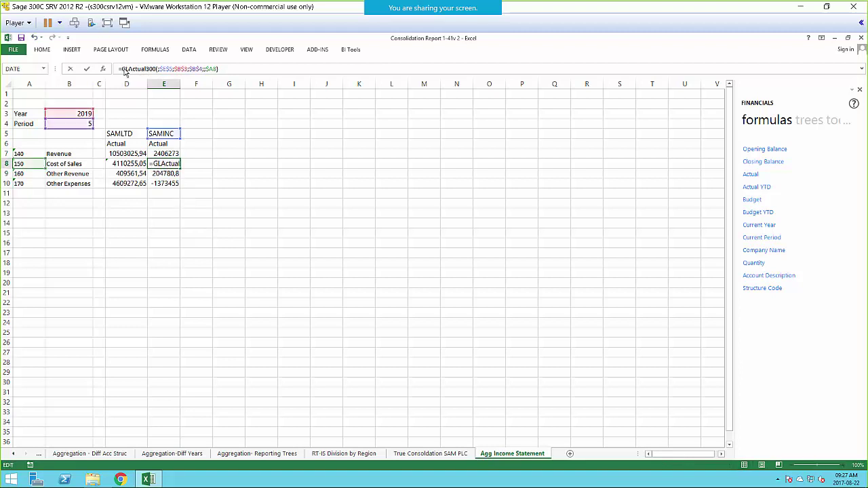
key(Return)
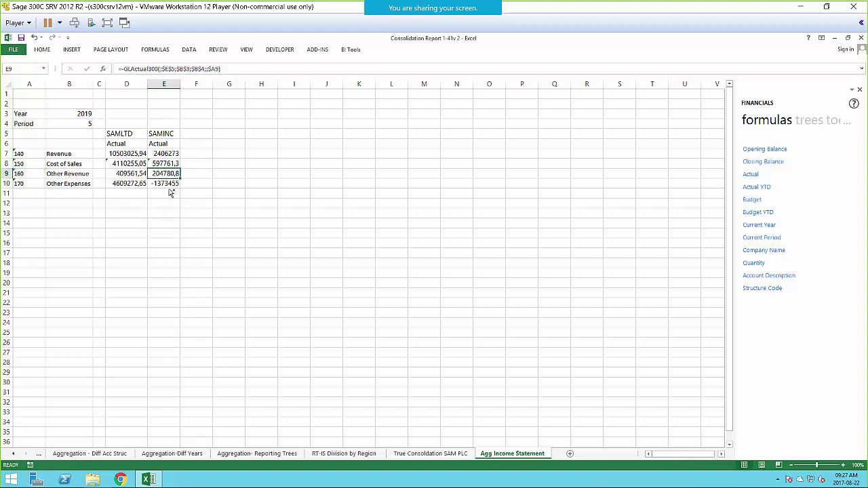
click(170, 189)
click(124, 70)
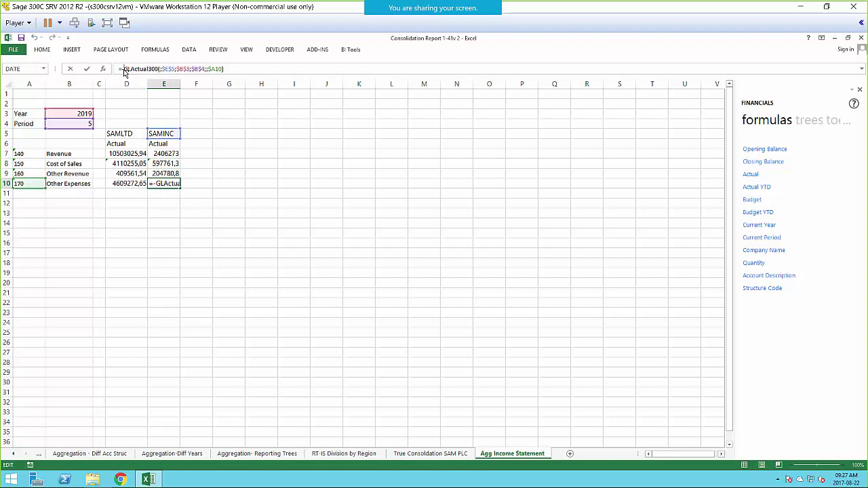
key(BackSpace)
key(Return)
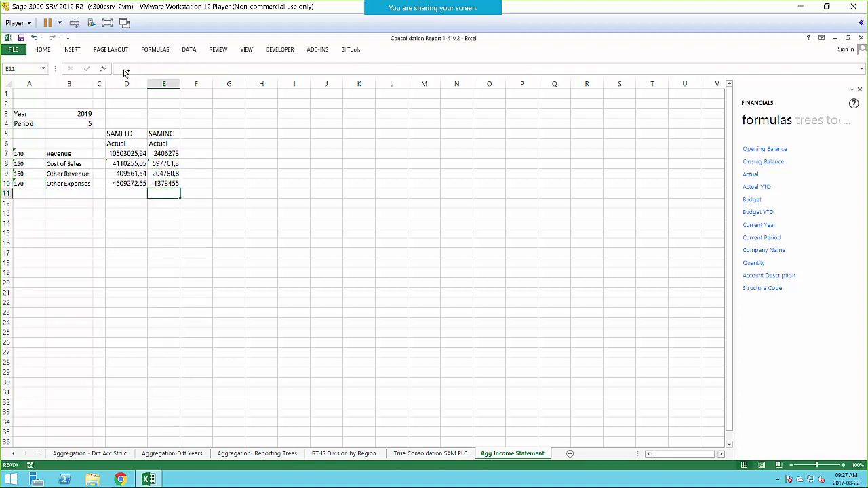
click(244, 194)
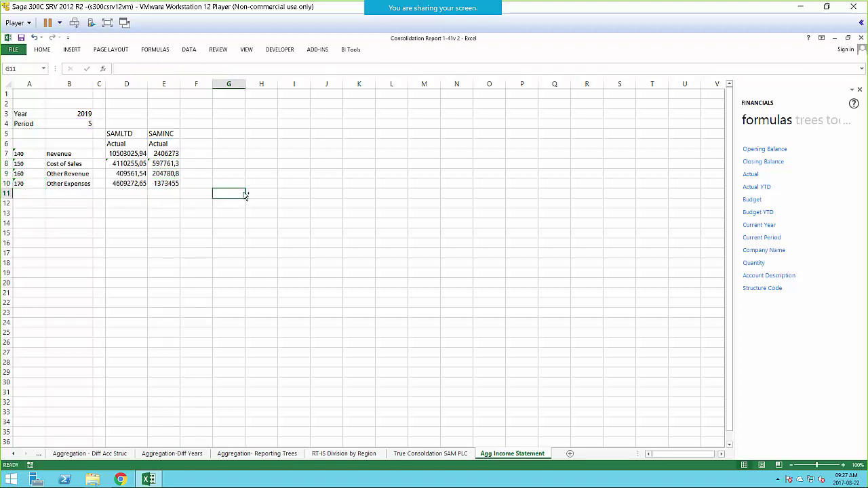
Insert a row above Other Revenue and label it Gross Profit in B9
right_click(7, 174)
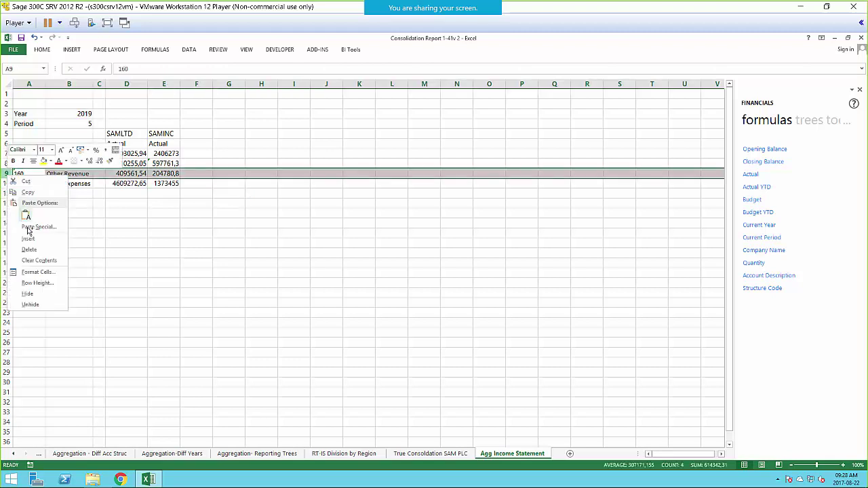
click(28, 239)
click(62, 175)
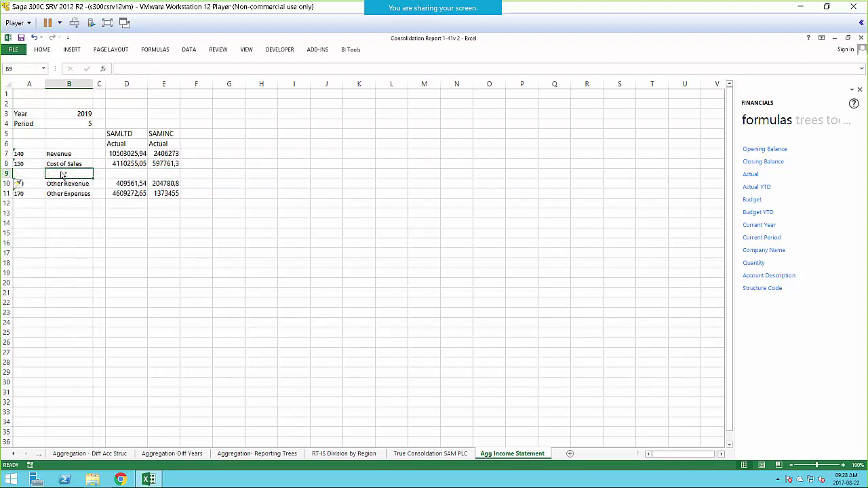
text(Gross)
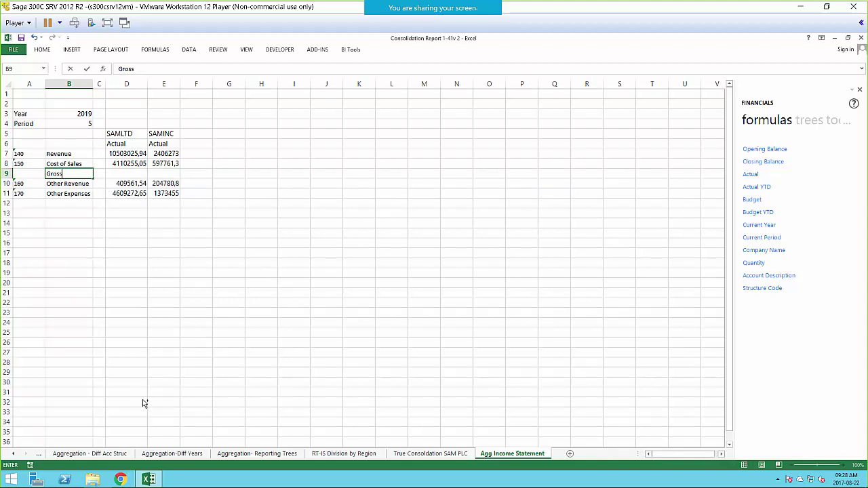
text( Profit)
Label cell B12 below Other Expenses as Net Income
click(59, 204)
text(Ne)
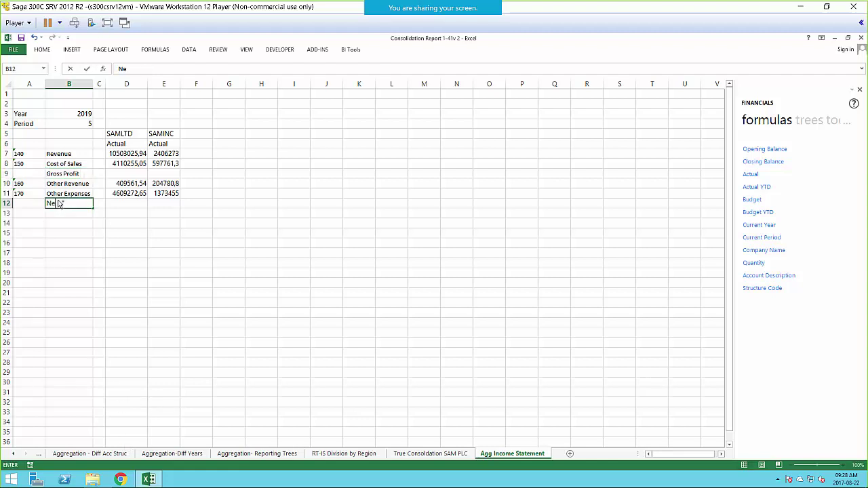
text(t Incoeme)
Calculate the SAMLTD Gross Profit in D9 with the formula =IFERROR(D7-D8;0)
click(131, 176)
text(=IF)
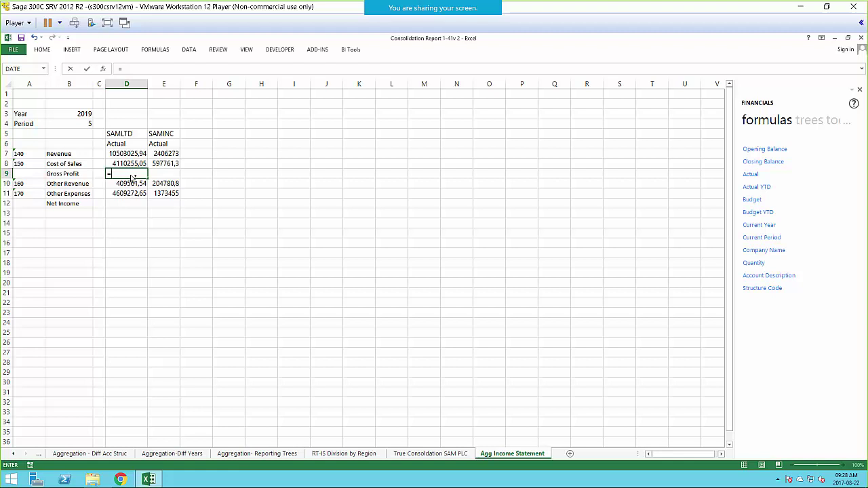
text(IF)
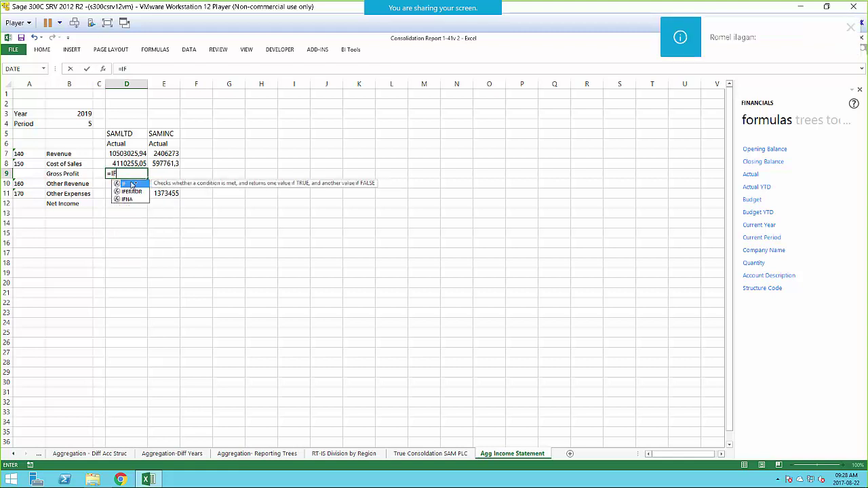
double_click(131, 193)
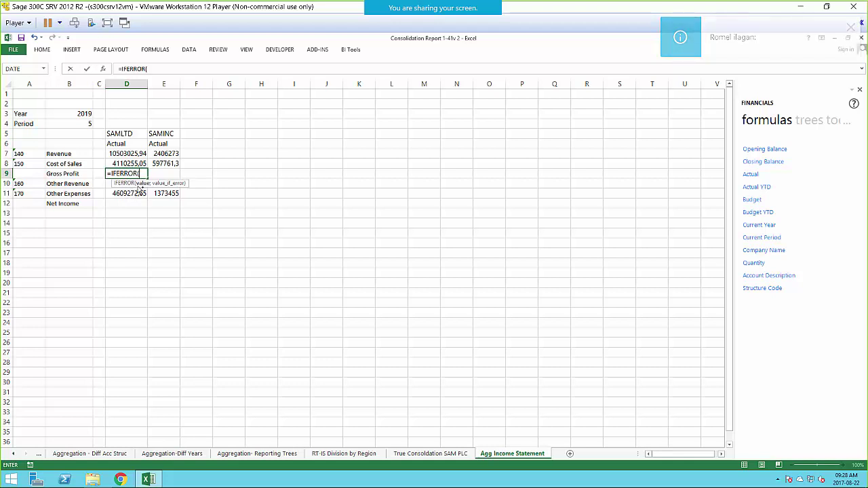
click(128, 157)
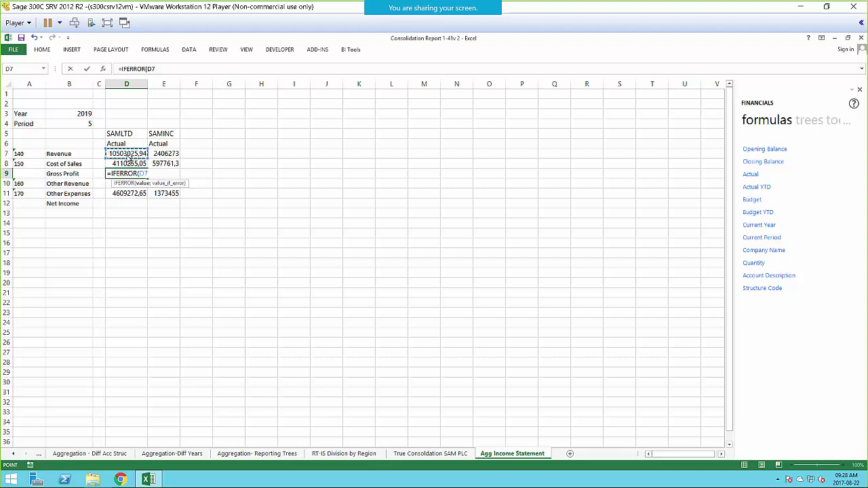
text(-)
click(131, 165)
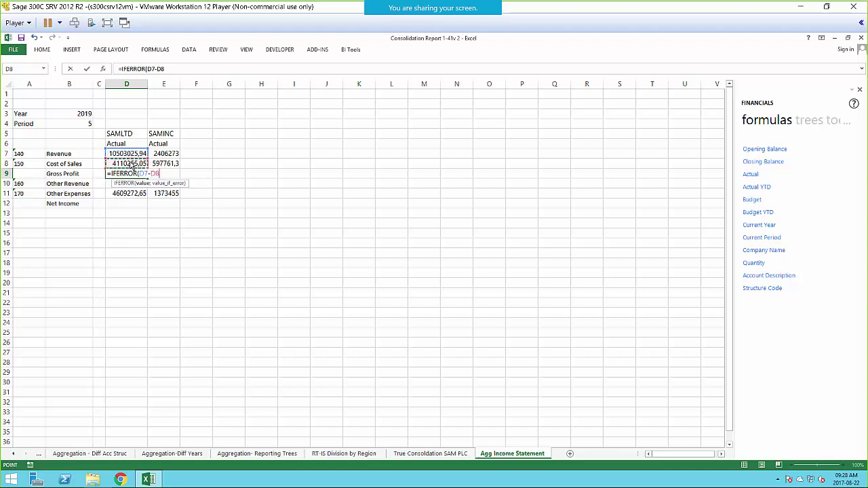
text(;)
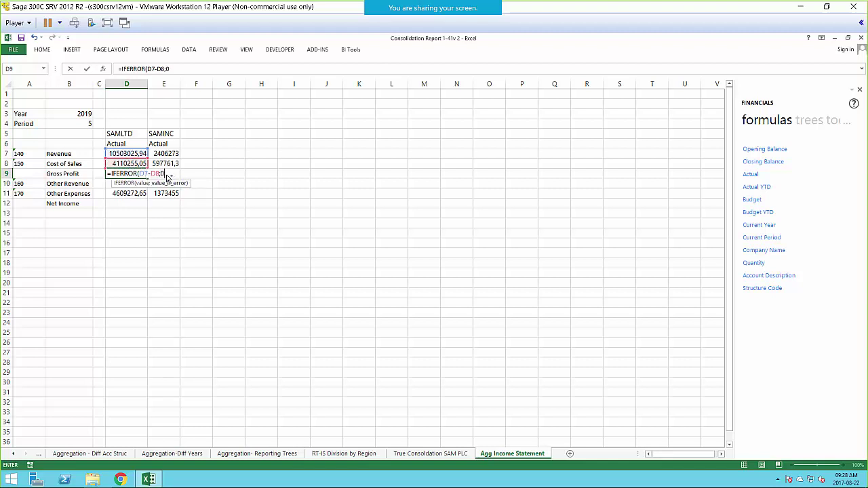
text(0))
key(Return)
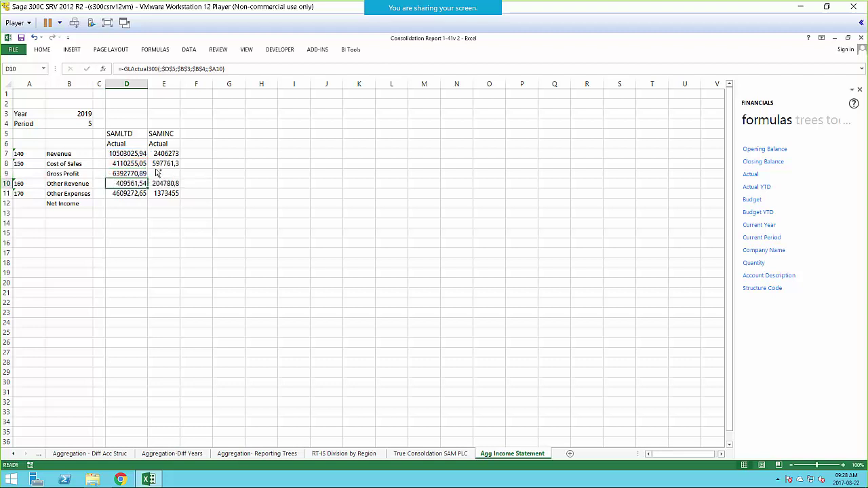
Fill the Gross Profit formula from D9 across to the SAMINC column in E9
click(145, 174)
drag(146, 177, 170, 177)
click(167, 177)
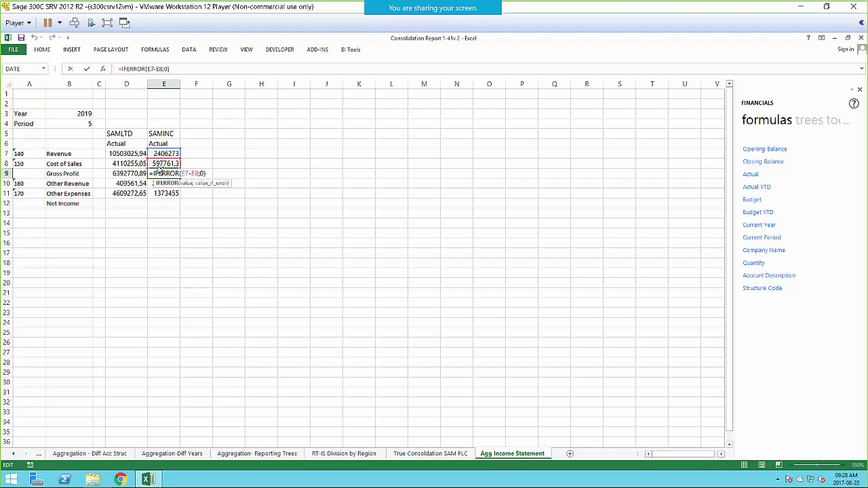
key(Return)
Calculate the SAMLTD Net Income in D12 with the formula =IFERROR(D9+D10-D11;0)
click(127, 206)
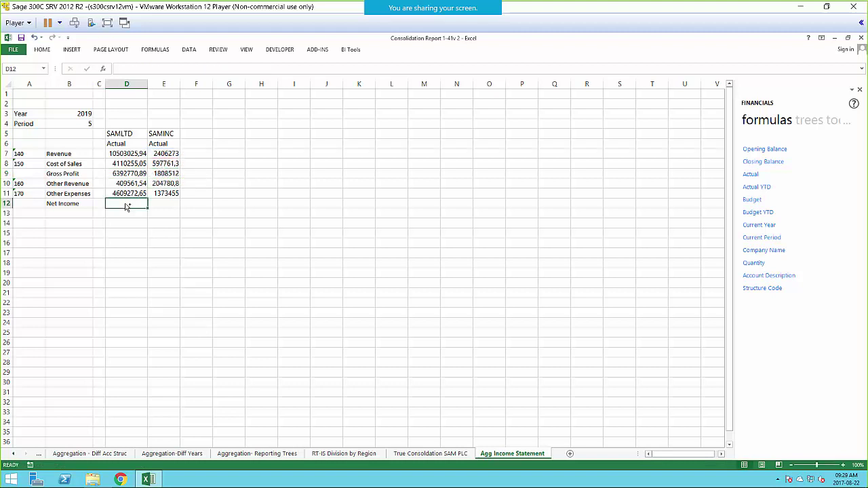
text(=IF)
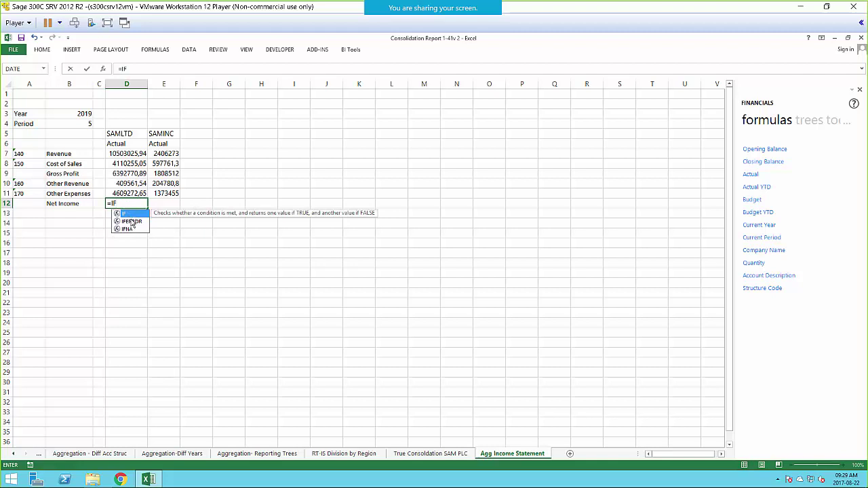
double_click(132, 222)
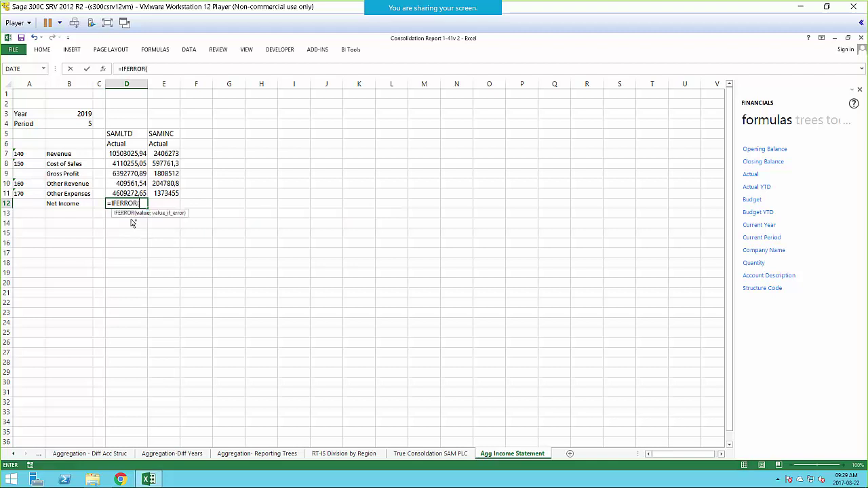
click(129, 176)
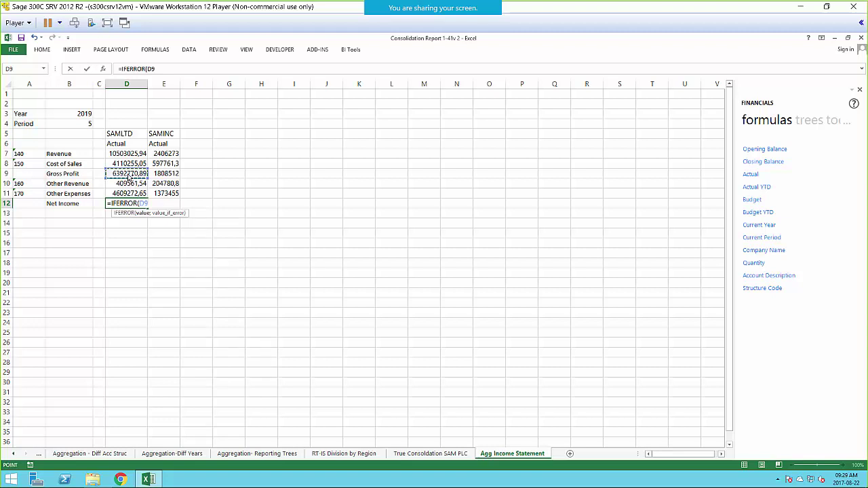
text(+)
click(129, 185)
text(-)
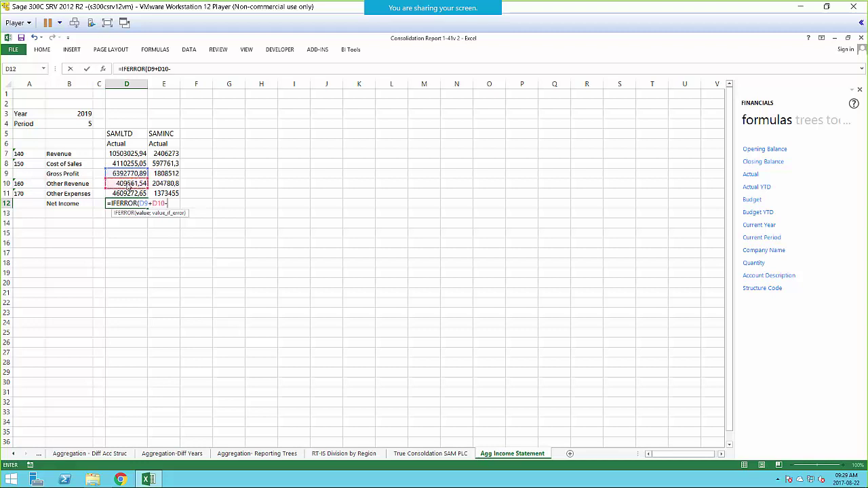
click(131, 195)
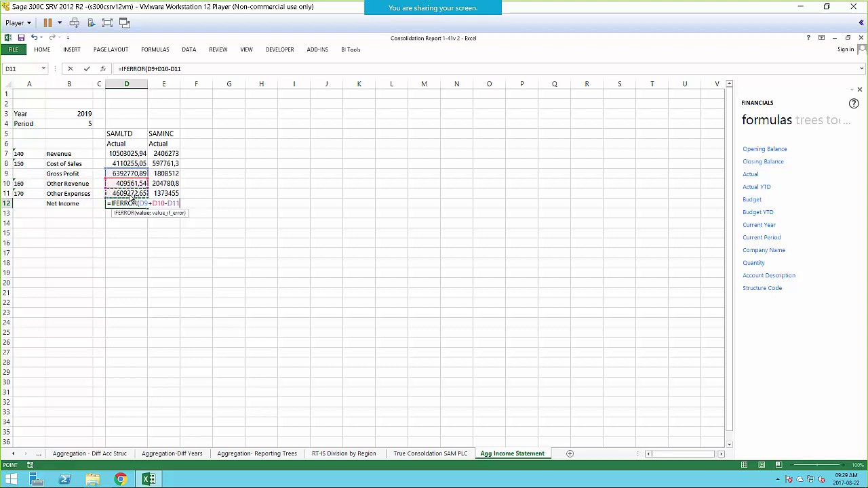
text(;0)
key(Return)
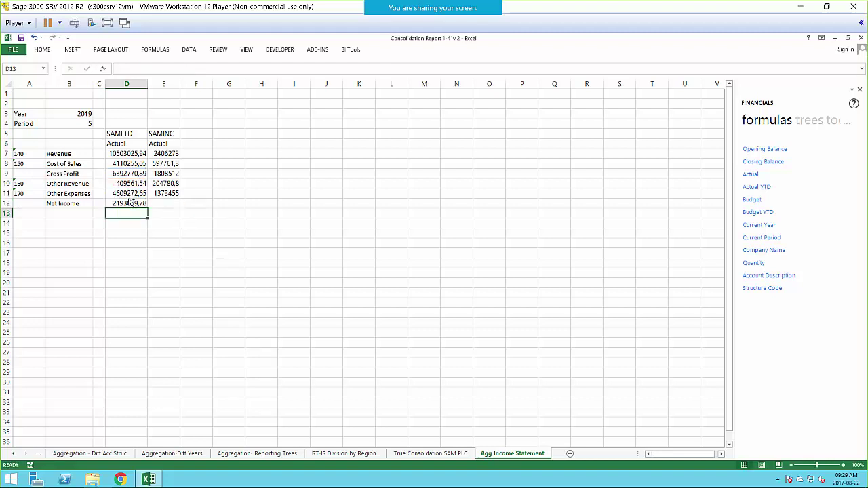
Fill the Net Income formula from D12 across to the SAMINC column in E12
click(129, 203)
drag(148, 208, 181, 211)
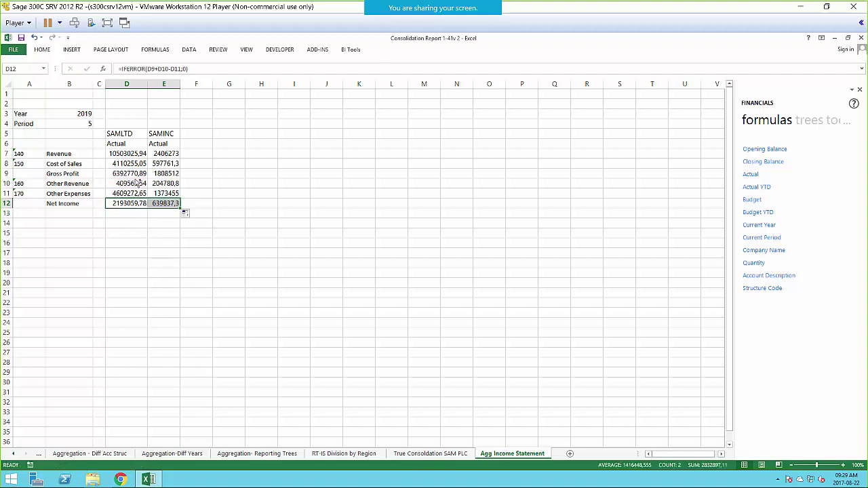
click(229, 195)
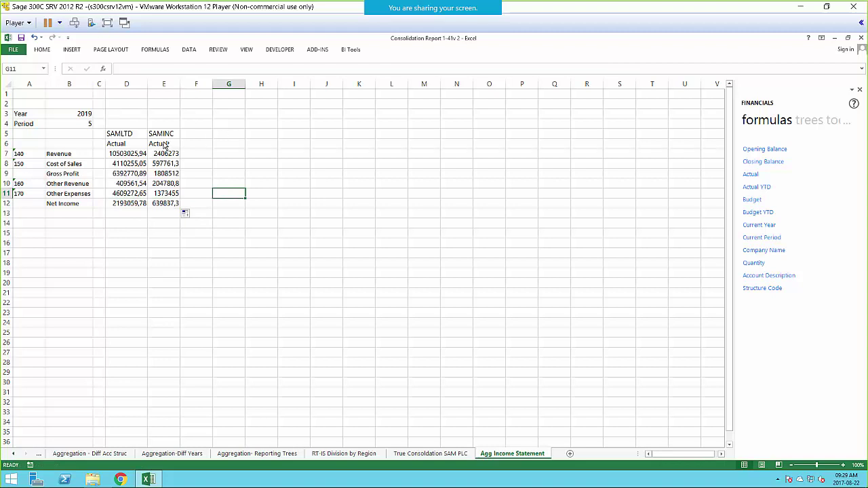
Give the company and Actual headings in D5:E6 a bright green fill and a white font colour
drag(129, 135, 172, 144)
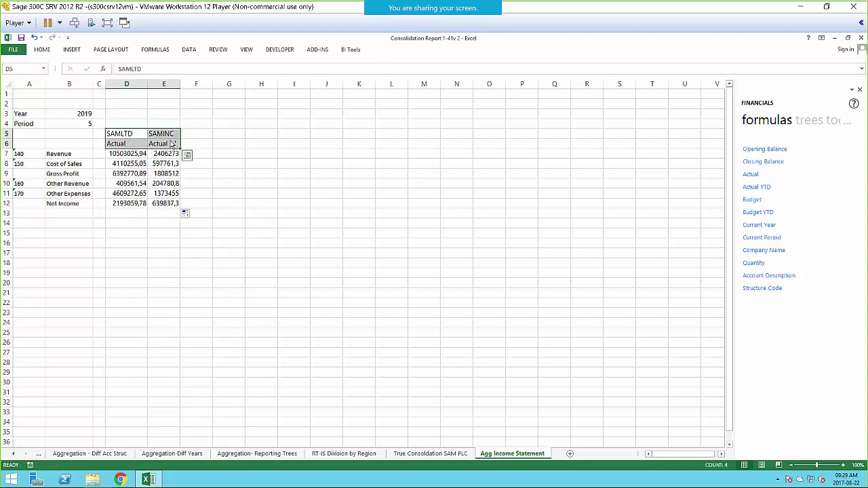
right_click(171, 144)
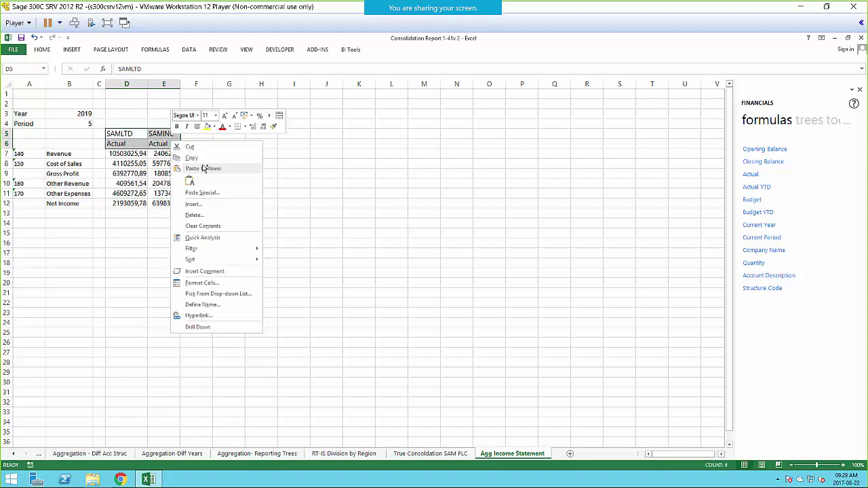
click(214, 126)
click(230, 215)
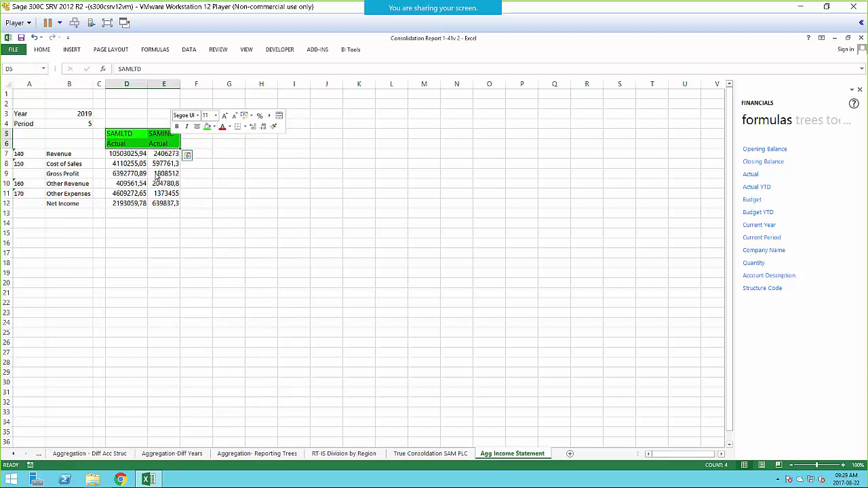
click(229, 126)
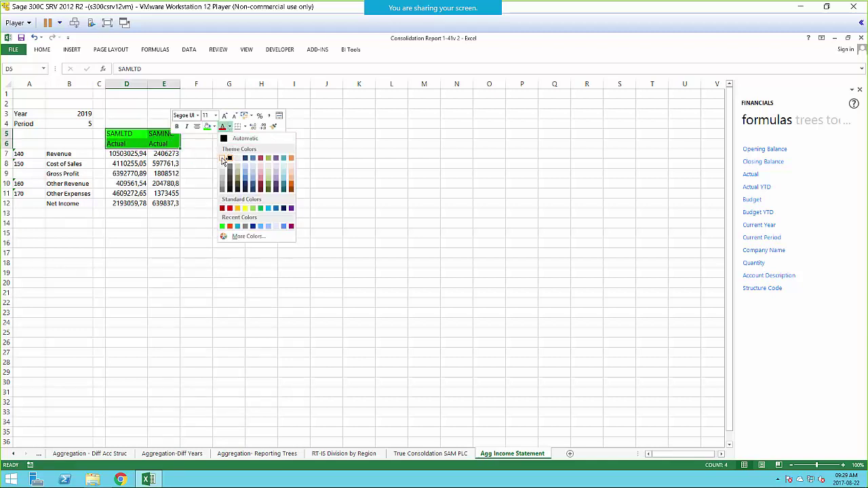
click(221, 158)
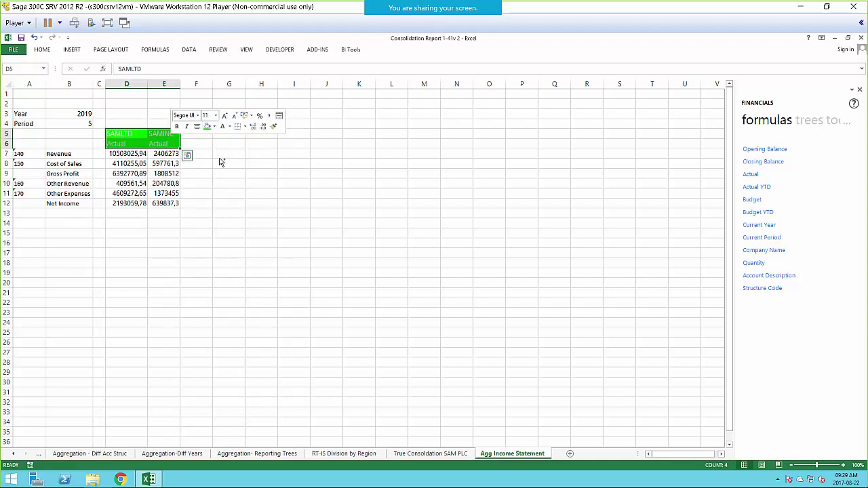
Make the D5:E6 headings bold and centre them in their cells
click(176, 126)
click(197, 127)
click(264, 194)
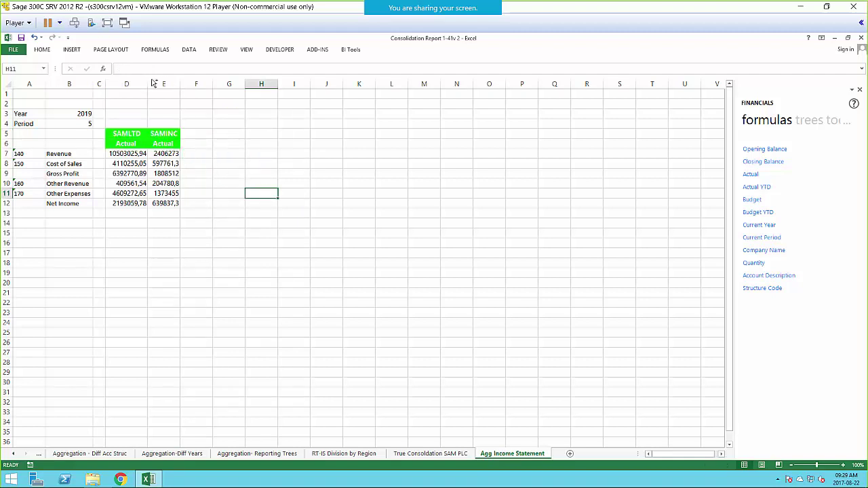
Format the amounts in D7:E12 as Currency with no symbol and 0 decimal places
drag(135, 156, 170, 207)
right_click(150, 185)
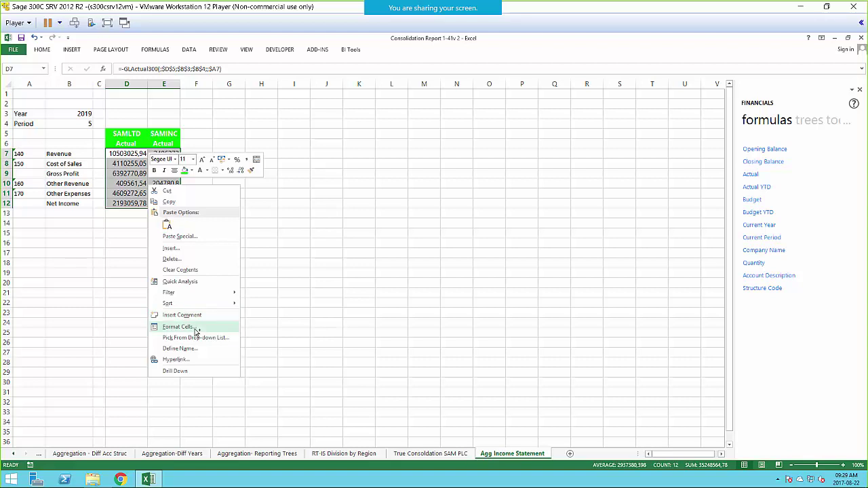
click(179, 327)
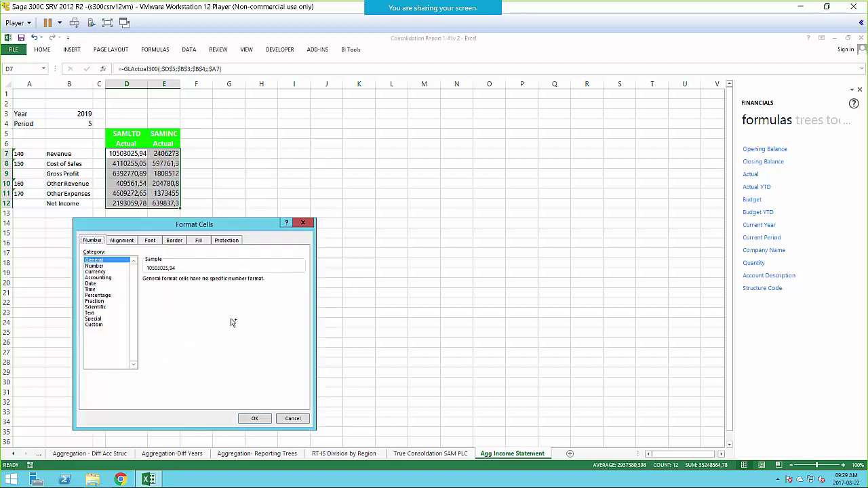
click(98, 272)
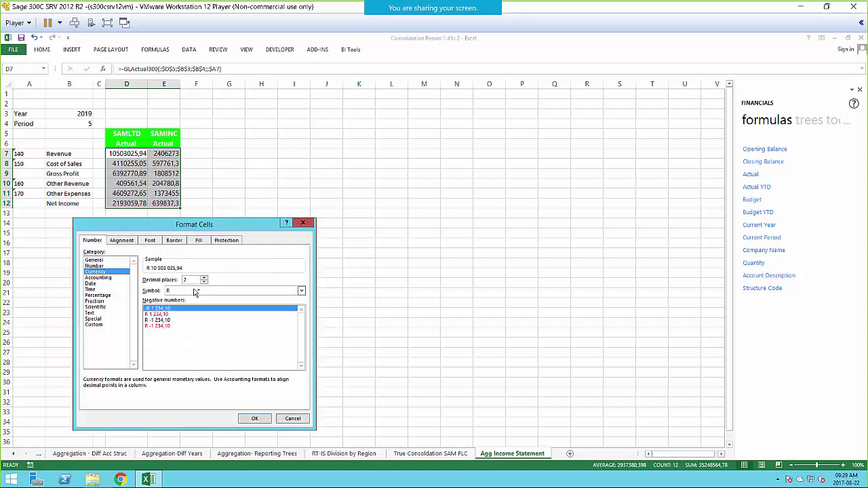
click(195, 291)
click(182, 300)
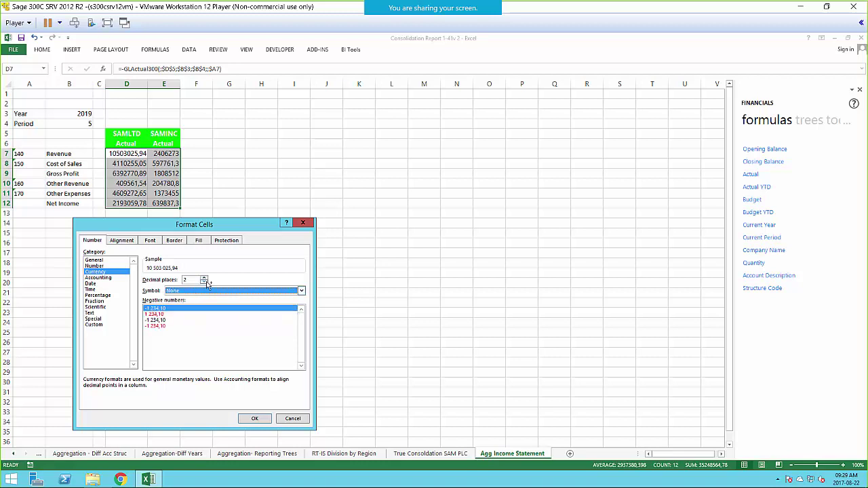
click(205, 283)
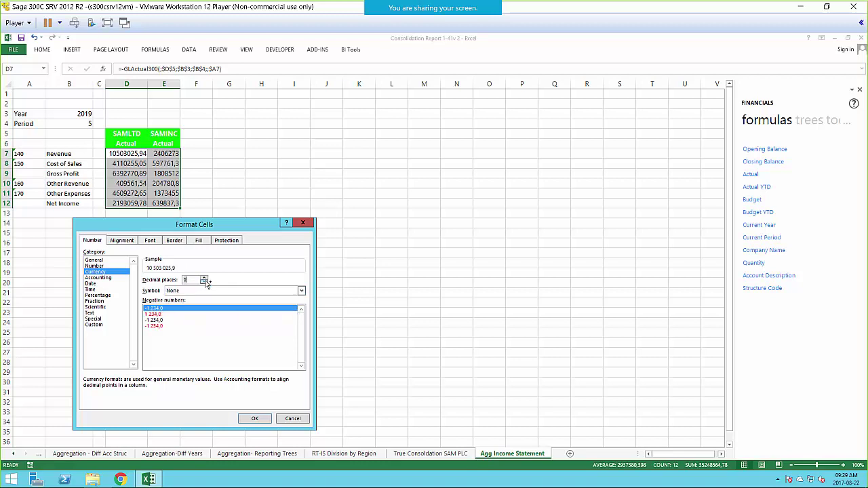
click(205, 282)
click(260, 419)
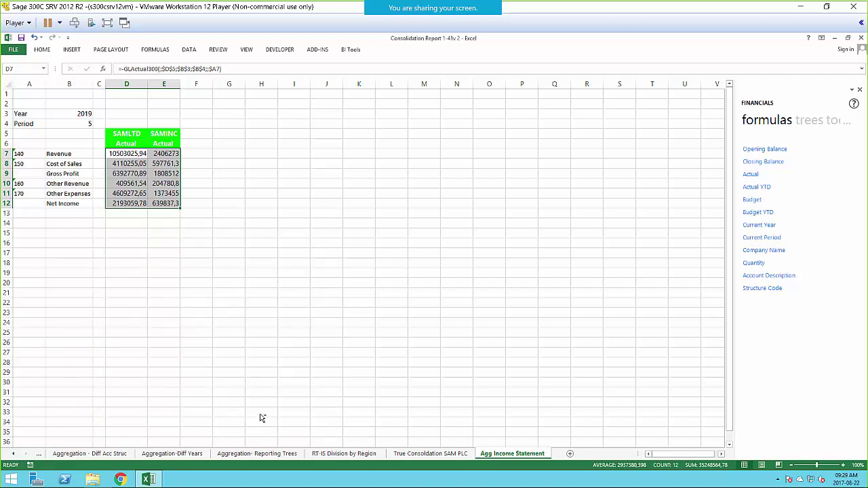
click(287, 273)
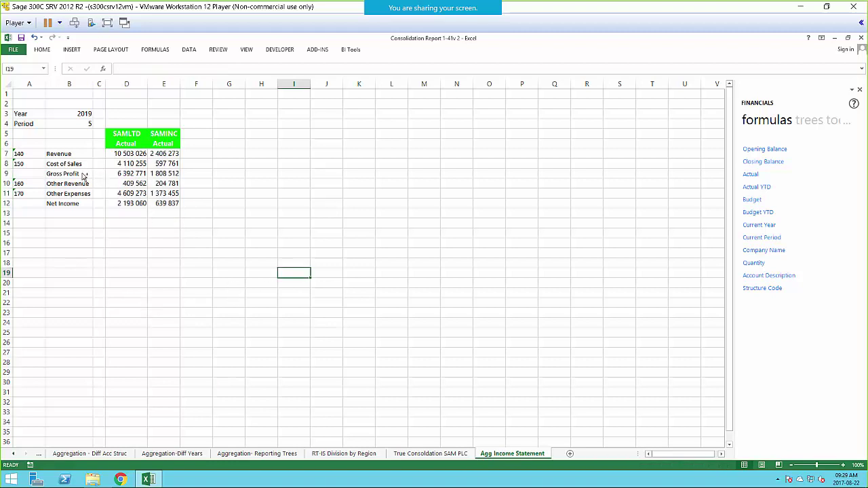
Give the Gross Profit row B9:E9 and the Net Income row B12:E12 a light grey fill
drag(75, 176, 163, 178)
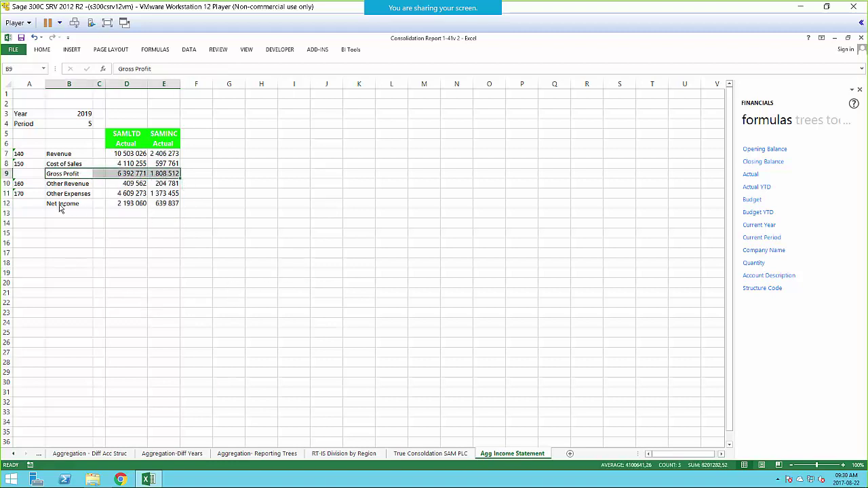
drag(62, 205, 166, 207)
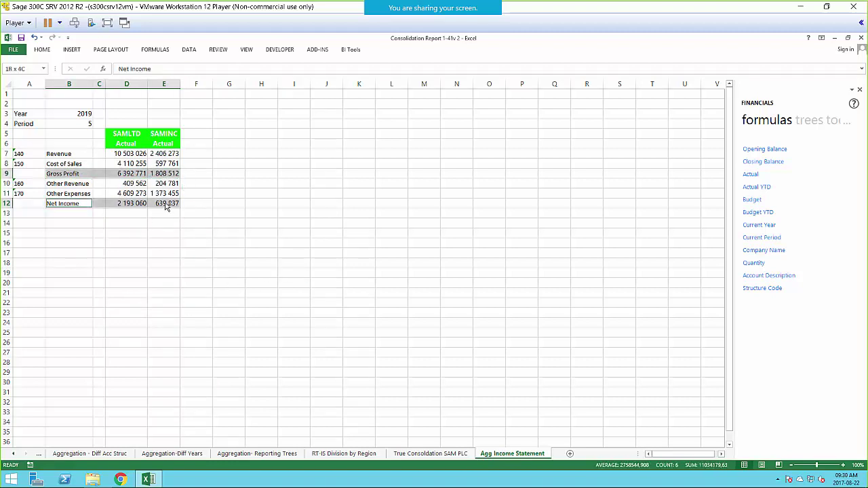
right_click(117, 204)
click(158, 190)
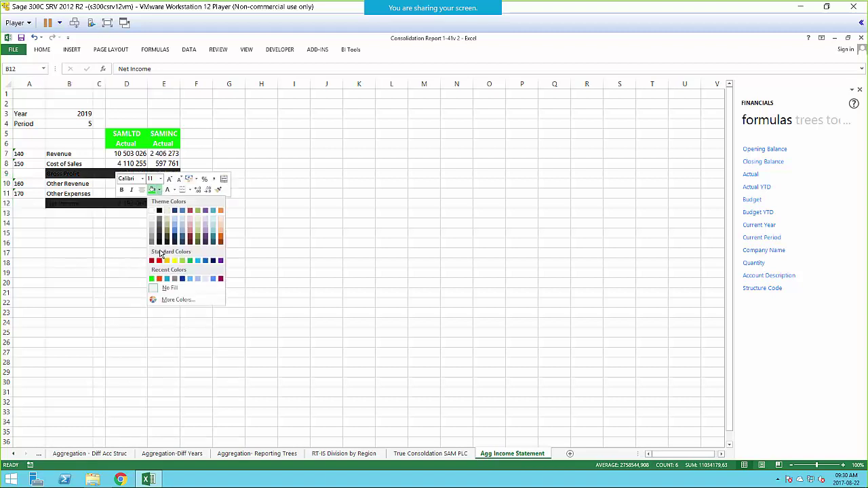
click(152, 225)
click(322, 223)
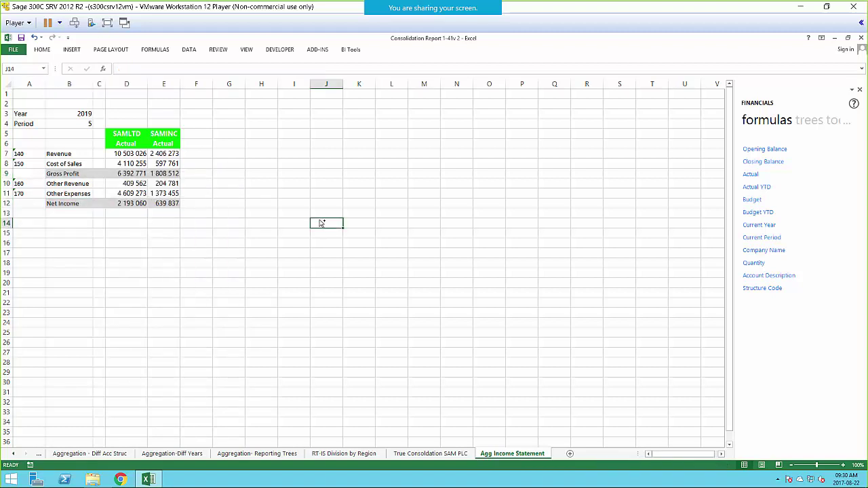
click(229, 343)
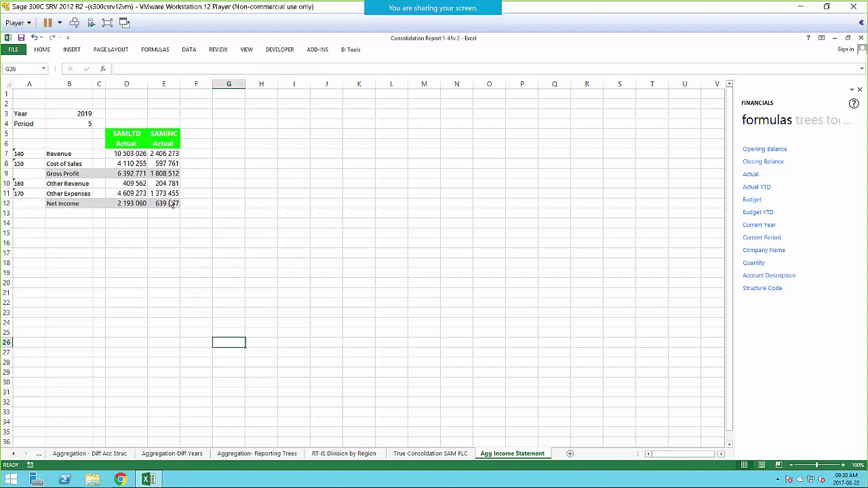
Label the currencies above the company headings: CAD in D4 for SAMLTD and USD in E4 for SAMINC
click(130, 125)
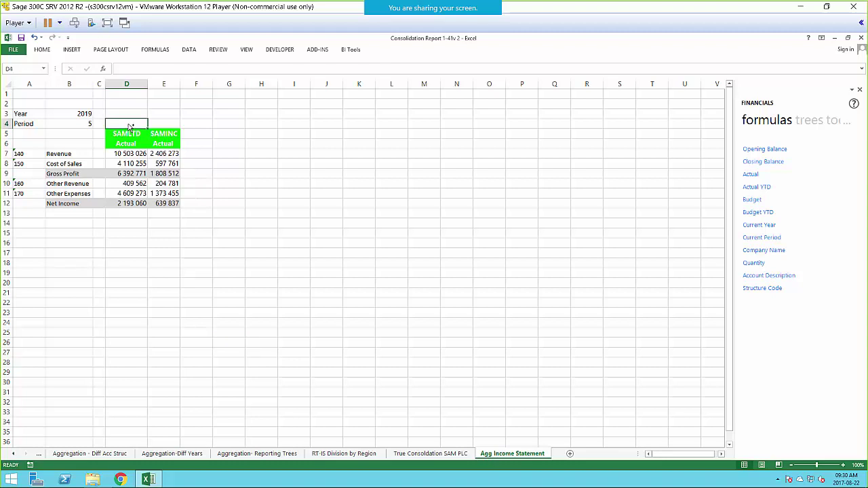
text(CAD)
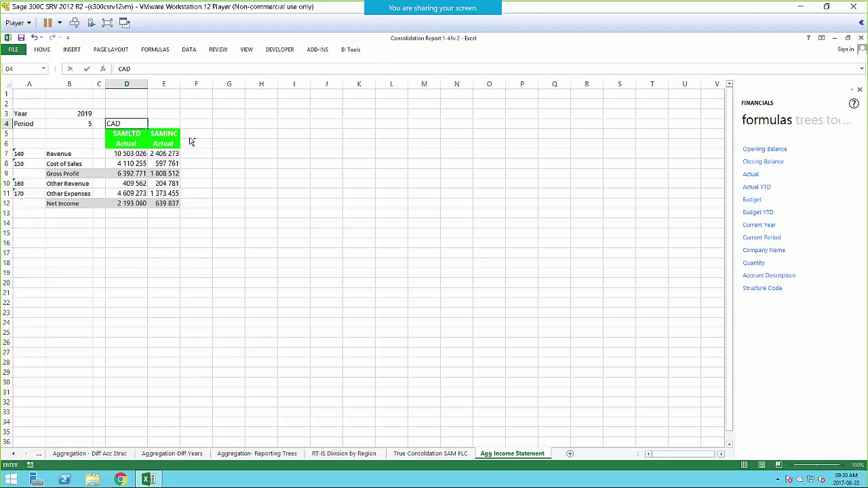
click(158, 127)
text(USD)
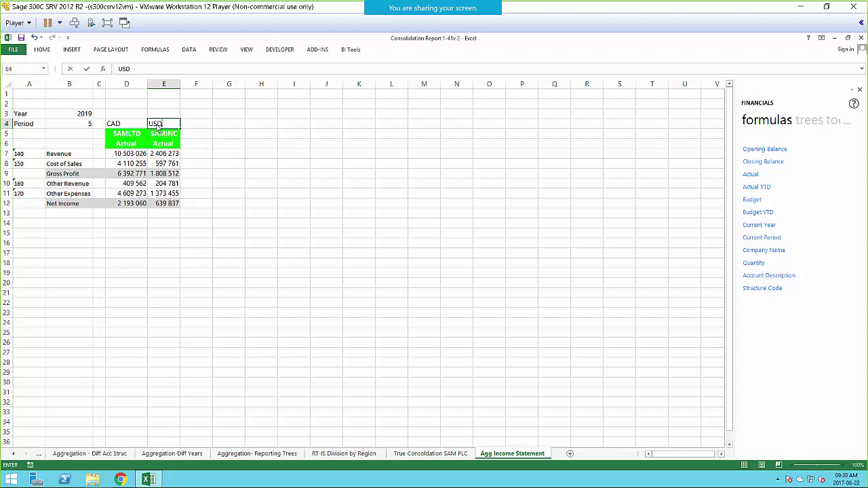
click(210, 127)
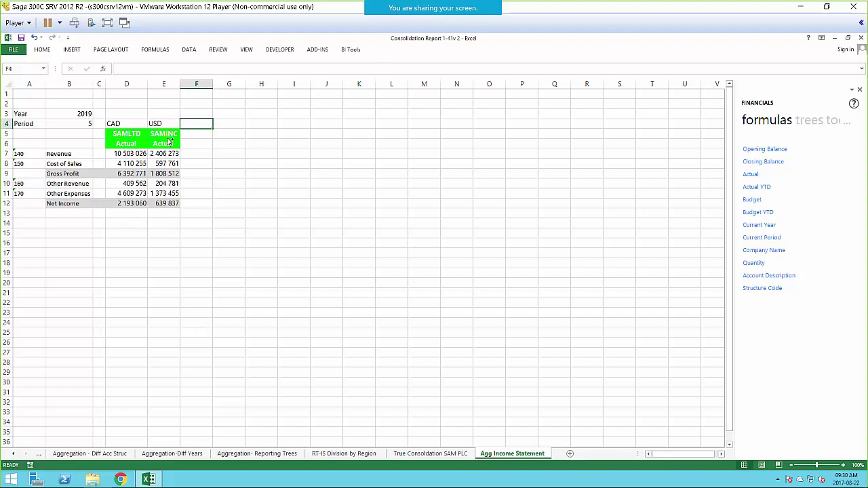
Copy the SAMINC Actual headings from E5:E6 to F5:F6 and label the new column CAD in F4
drag(169, 134, 169, 144)
key(ctrl+c)
click(196, 135)
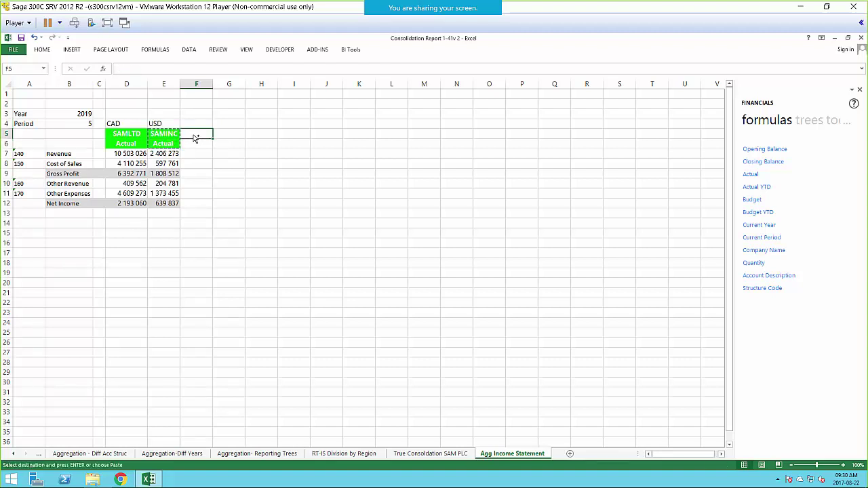
key(ctrl+v)
click(196, 125)
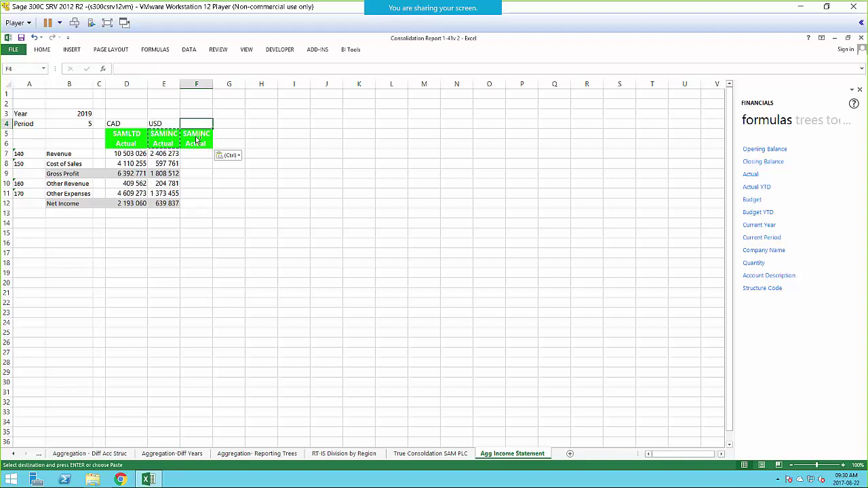
text(CAD)
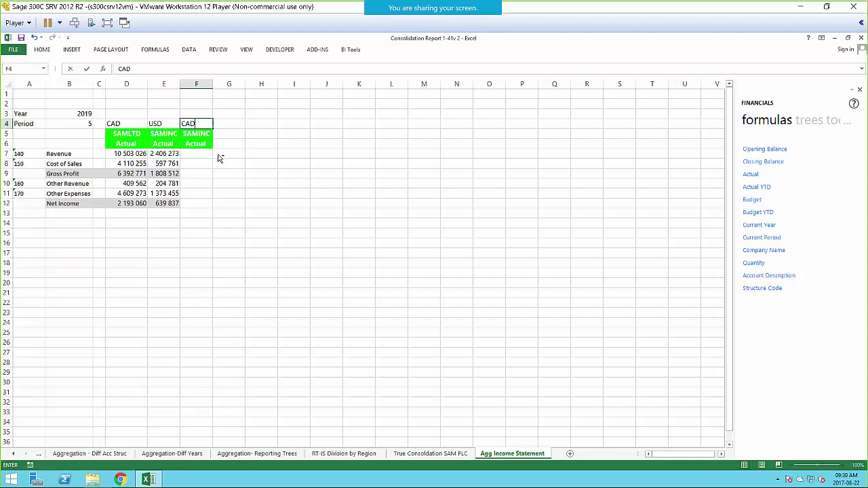
click(195, 157)
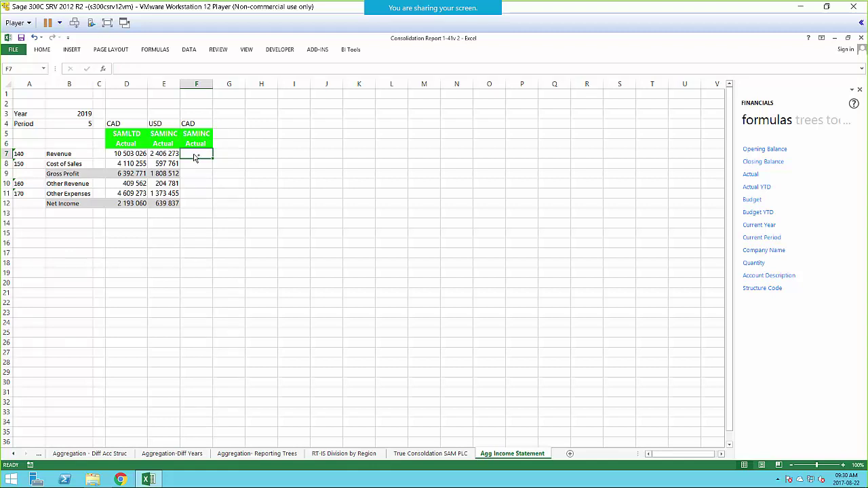
Enter the label Ex Rate in H2 and the exchange rate 1,264 in I2
click(189, 108)
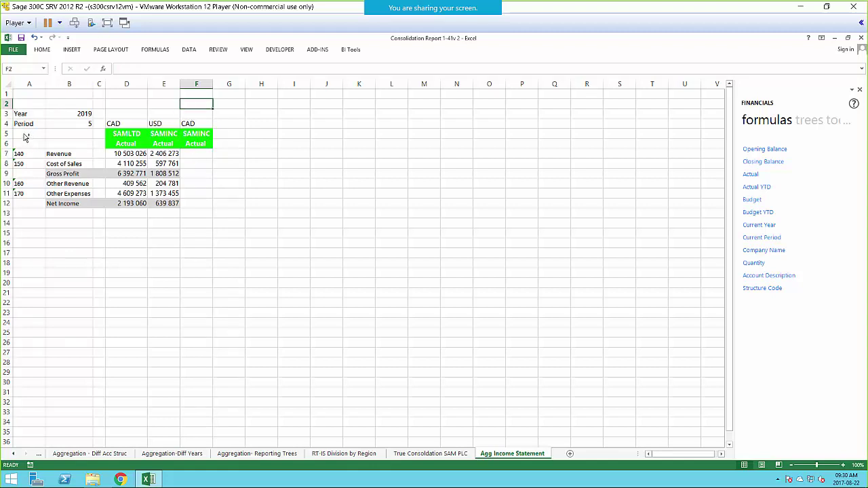
click(264, 104)
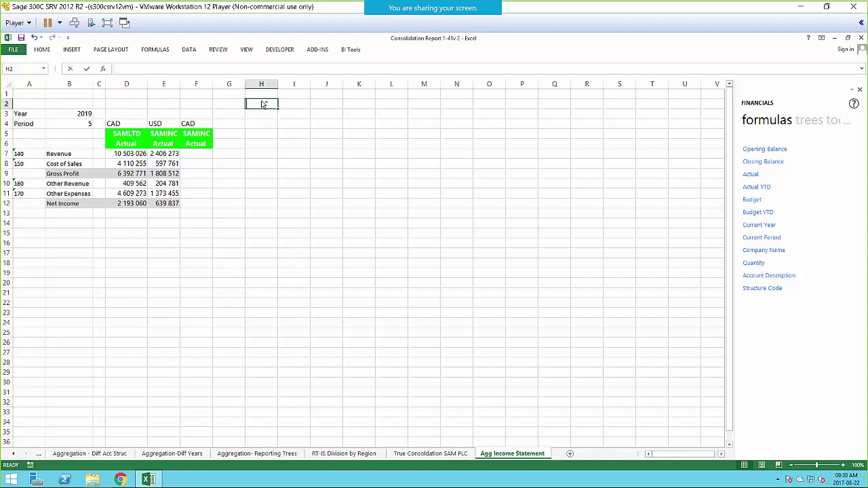
text(Ex Rate)
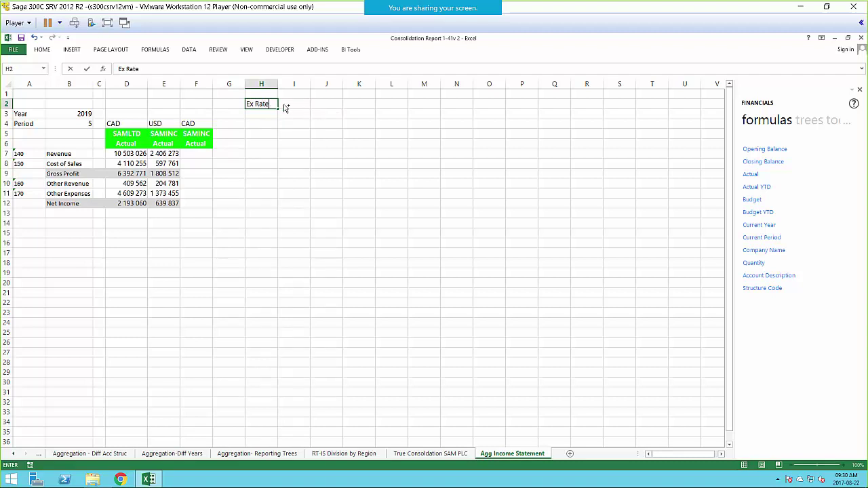
click(296, 108)
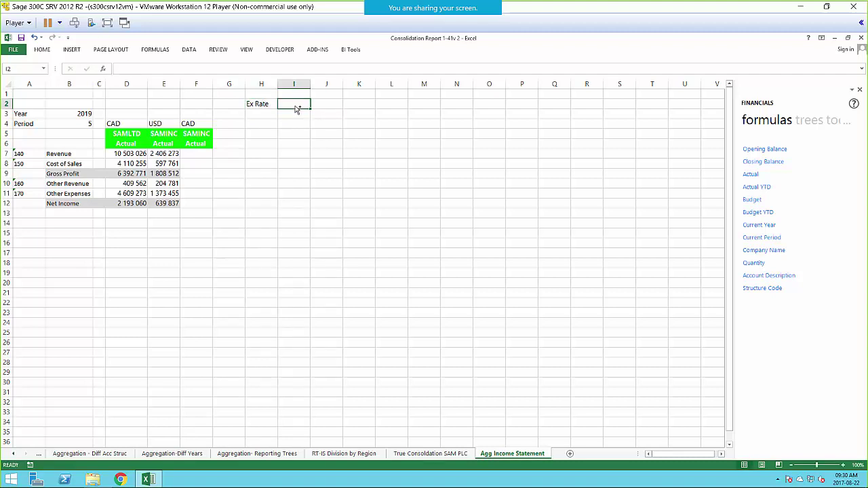
text(1,264)
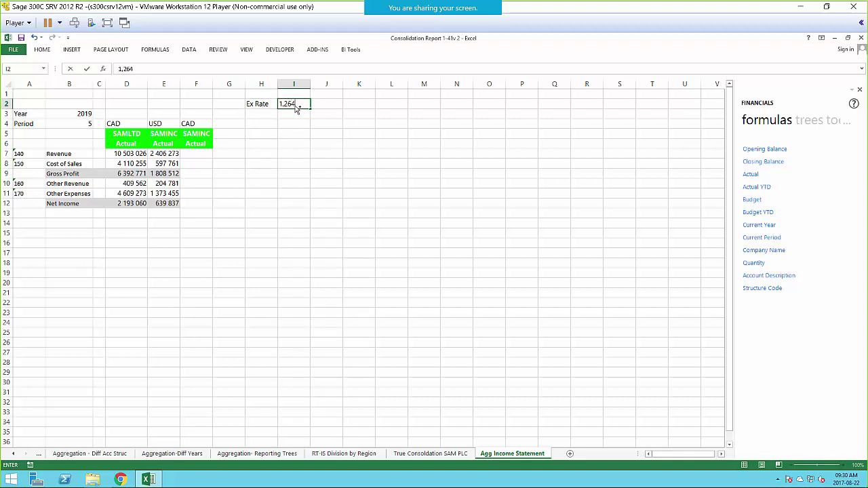
key(Return)
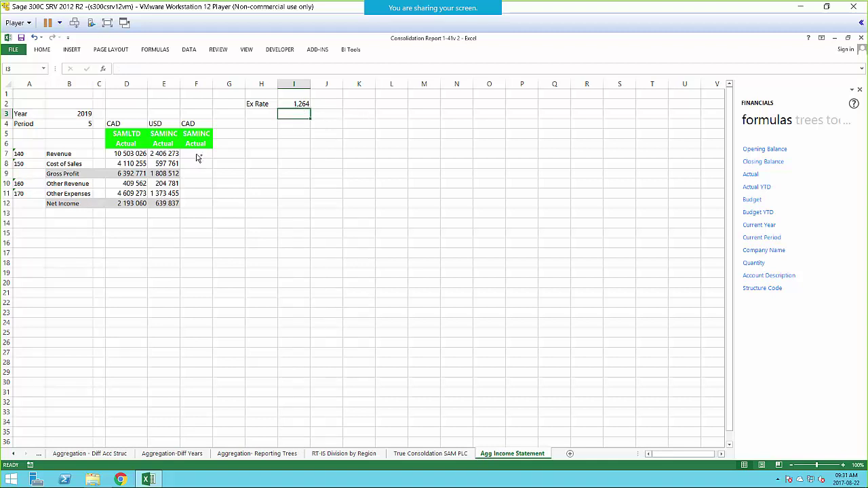
click(301, 105)
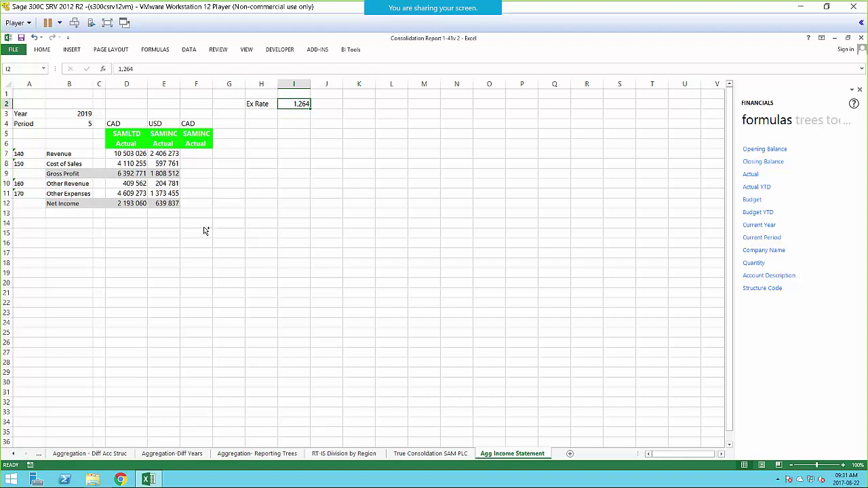
Calculate the SAMINC Revenue in CAD in F7 with the formula =E7*I2%
click(202, 155)
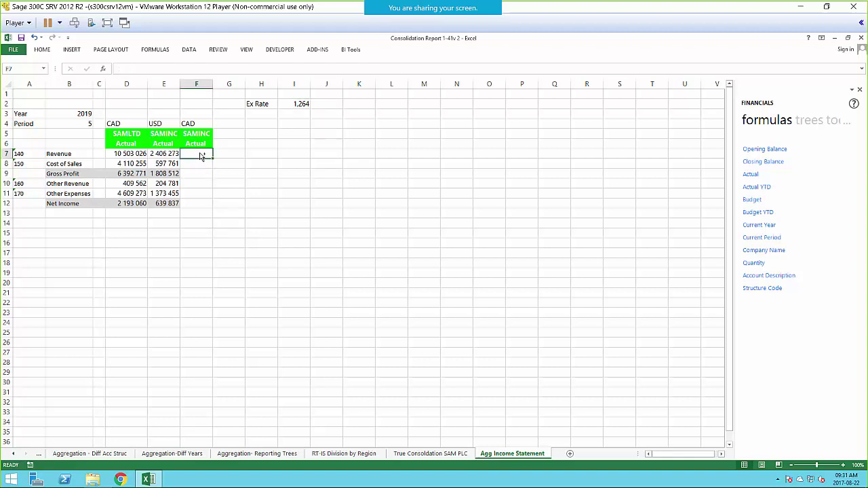
text(=)
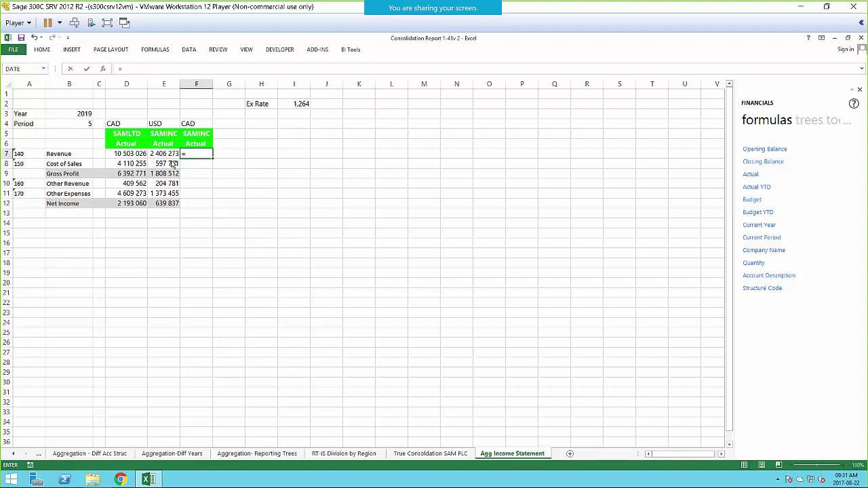
click(171, 156)
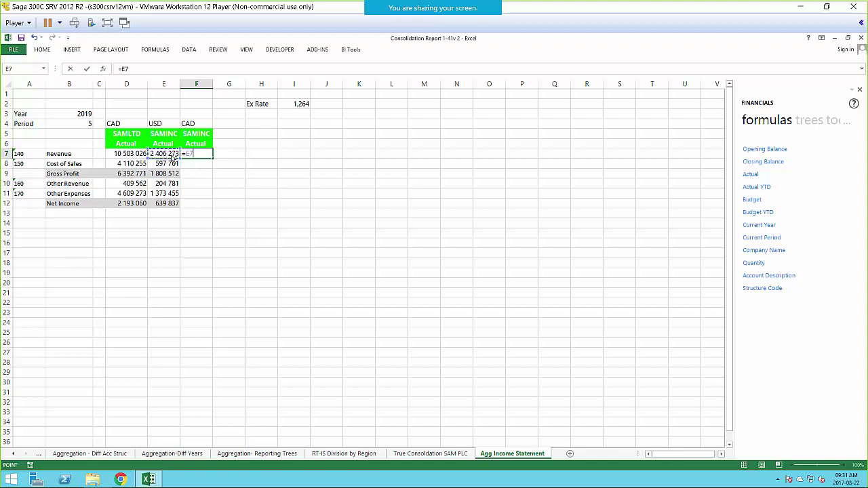
text(*)
click(294, 107)
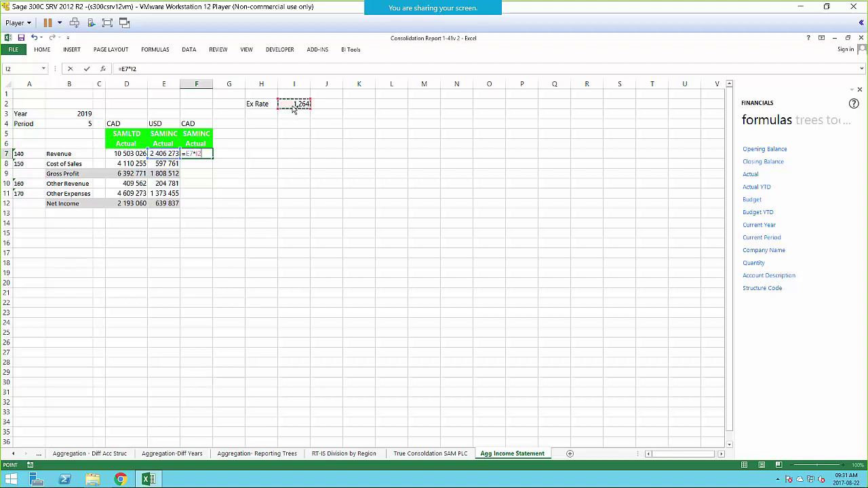
text(%)
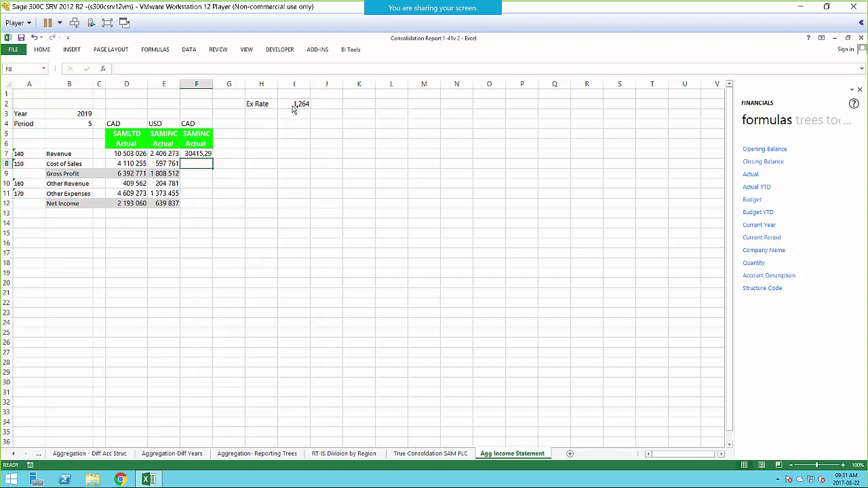
key(ctrl+Return)
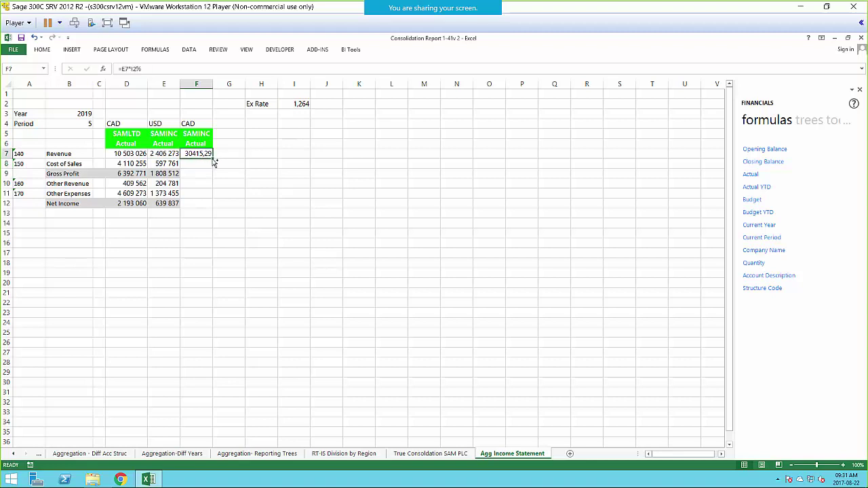
Make the exchange rate reference in the F7 formula absolute so it reads =E7*$I$2%
double_click(199, 156)
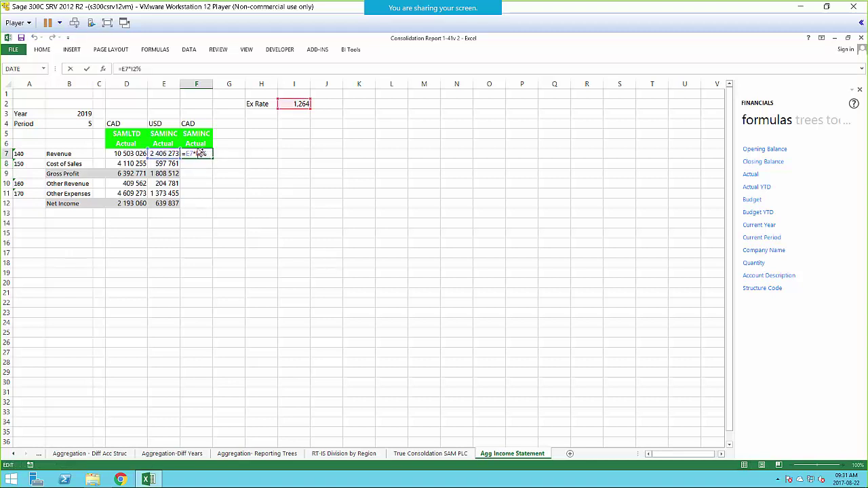
key(F4)
key(Return)
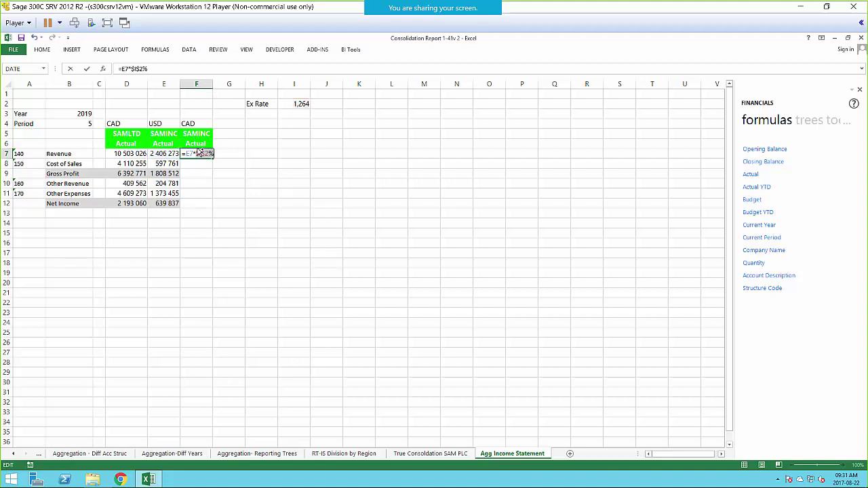
Fill the CAD conversion formula from F7 down to Cost of Sales in F8 and check its references
click(198, 156)
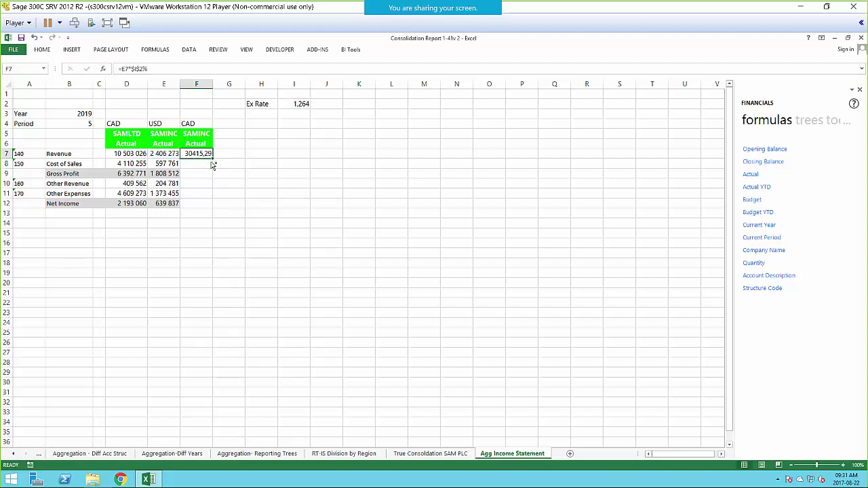
drag(213, 158, 202, 169)
double_click(201, 166)
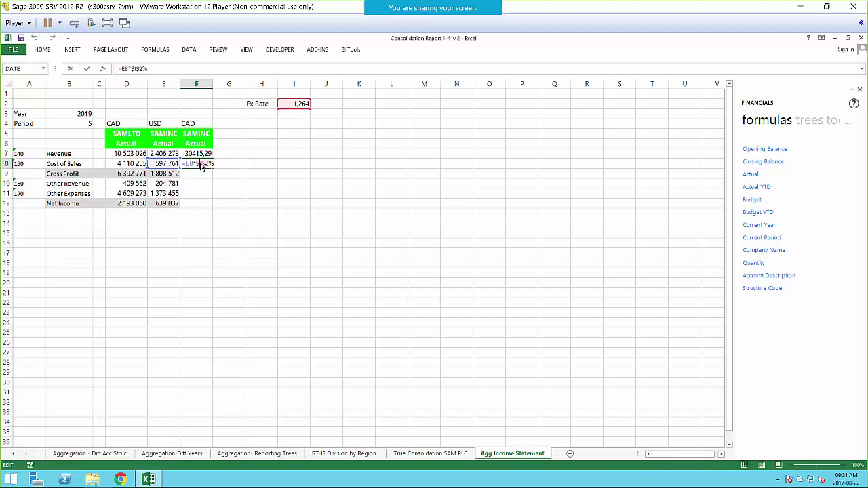
key(Escape)
Copy the conversion formula in F8 and paste only the formula into Other Revenue and Other Expenses, F10:F11
right_click(201, 166)
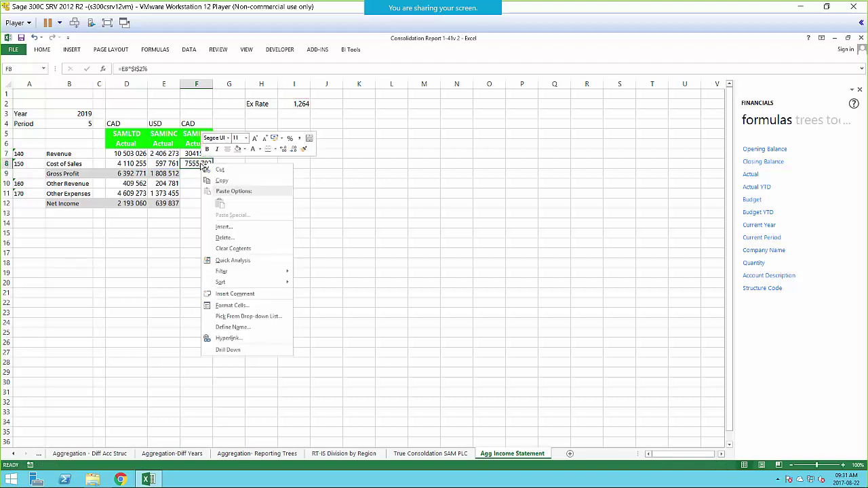
click(215, 178)
drag(198, 185, 190, 194)
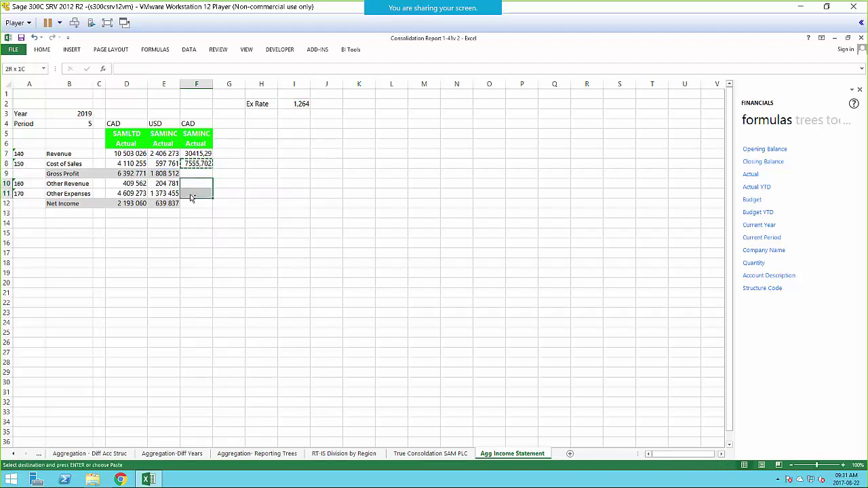
right_click(193, 191)
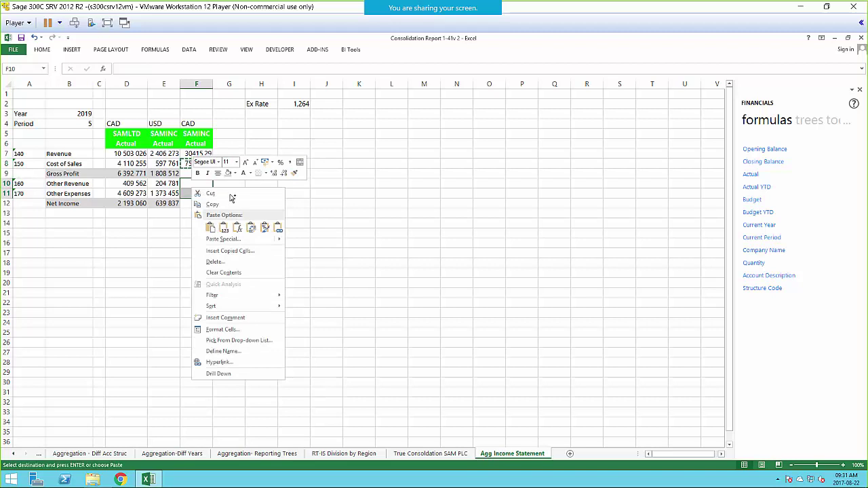
click(237, 229)
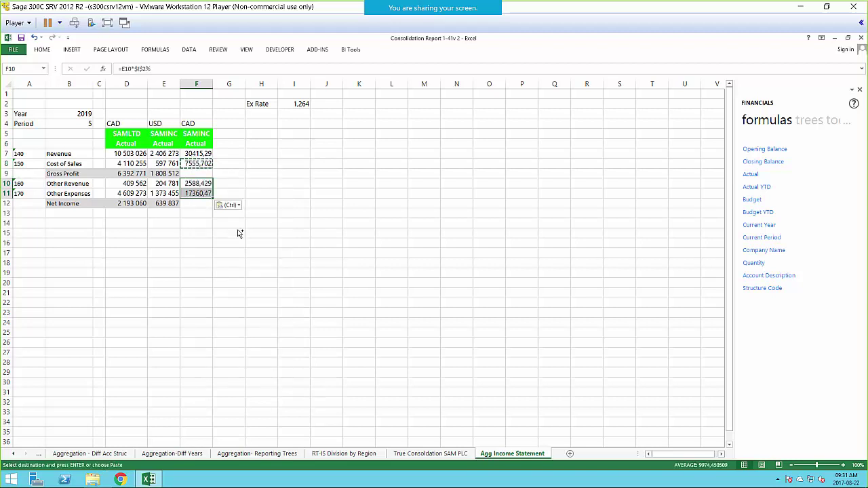
Check the cell references of the pasted conversion formulas in F10 and F11
click(202, 185)
double_click(201, 184)
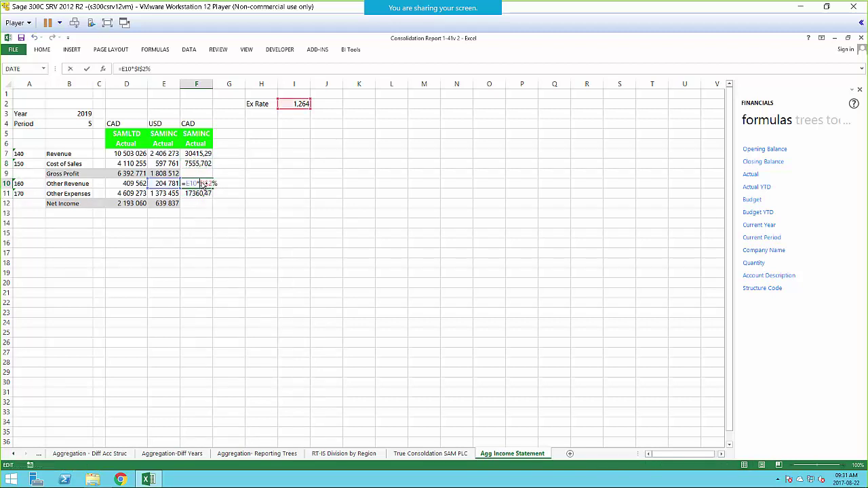
key(Return)
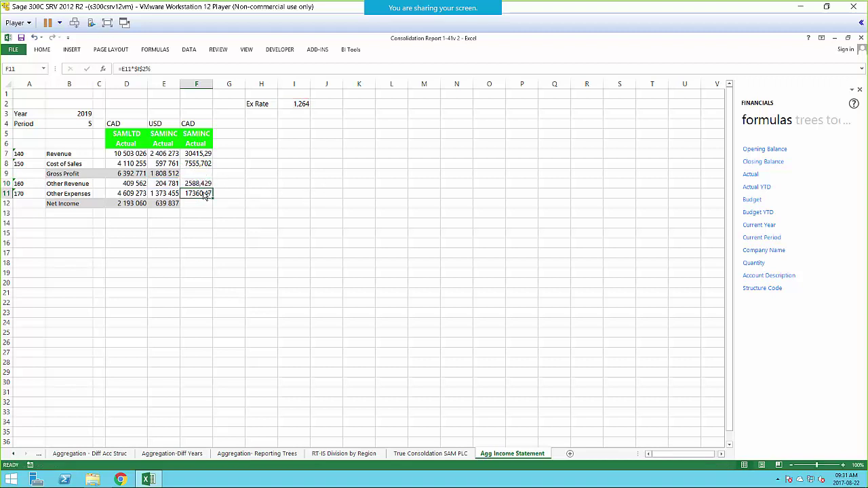
double_click(206, 196)
key(Return)
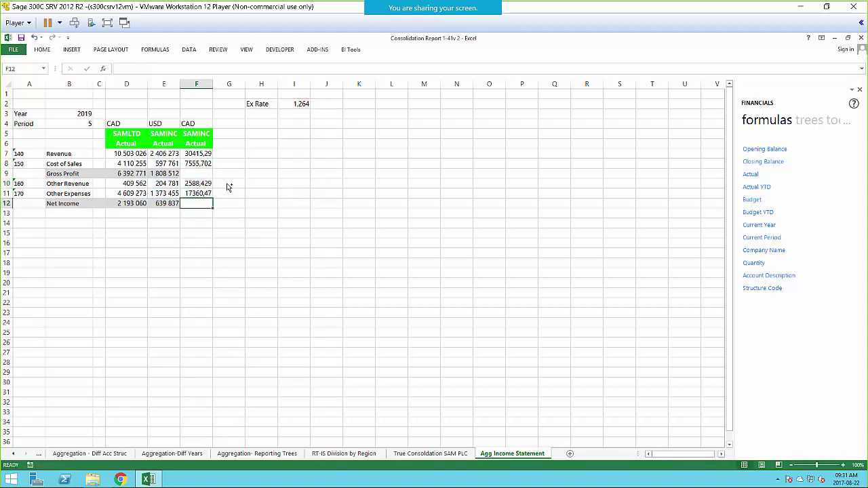
Fill the Gross Profit and Net Income formulas from column E into F9 and F12, and check the Net Income formula
click(158, 175)
drag(179, 179, 212, 209)
click(164, 204)
click(327, 196)
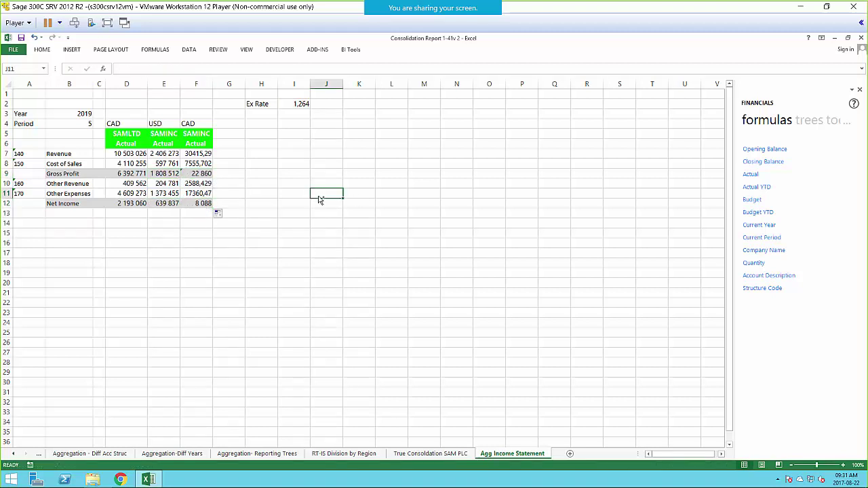
click(209, 211)
double_click(205, 207)
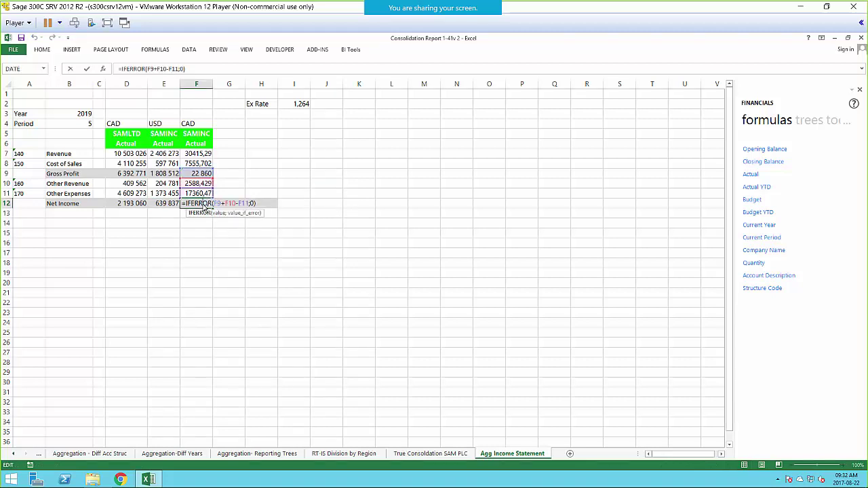
key(Return)
click(274, 197)
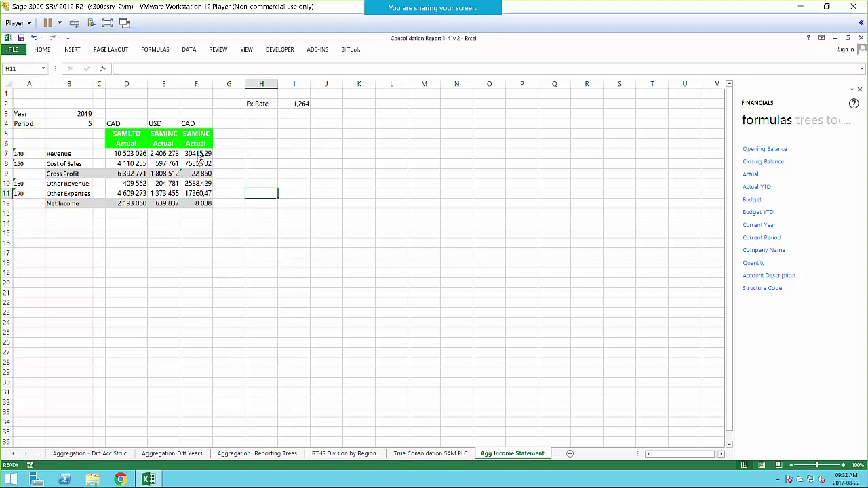
Enter the heading Aggregration in G5 and widen column G to fit it
click(231, 126)
click(229, 136)
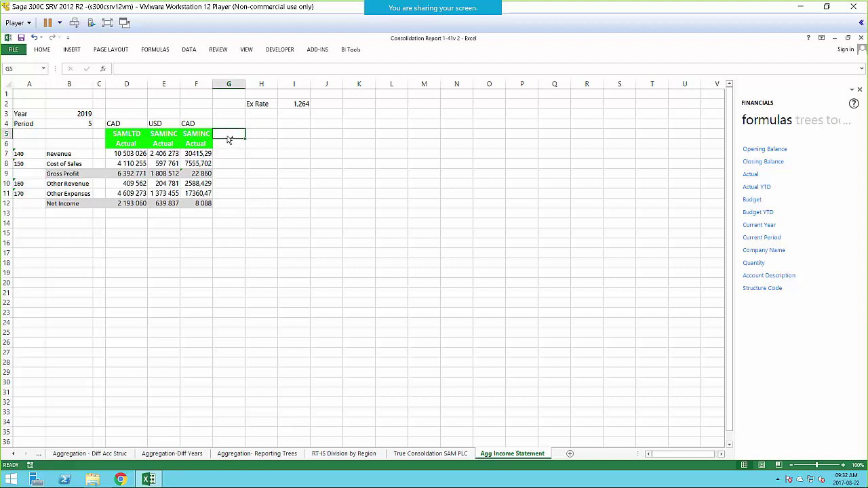
text(Aggregra)
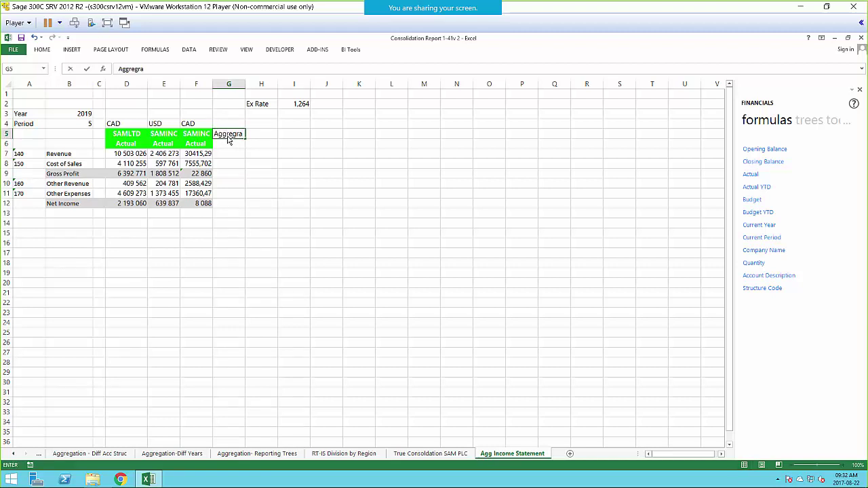
key(BackSpace)
key(BackSpace)
text(ation)
click(259, 154)
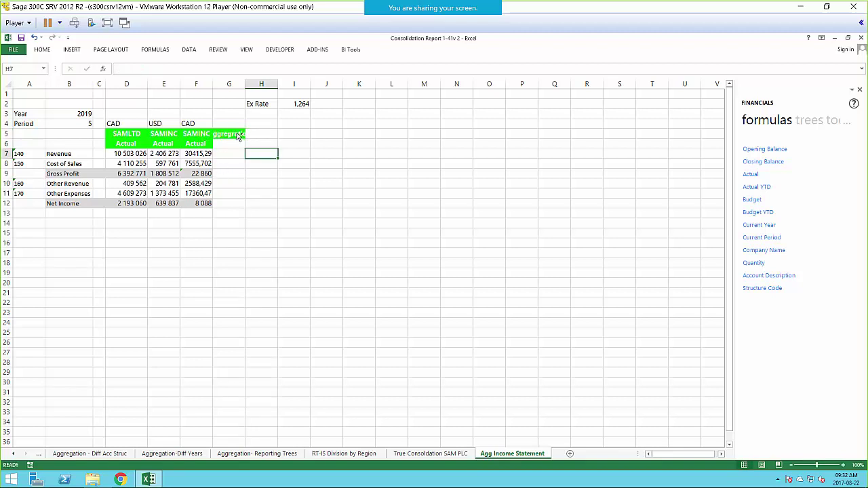
double_click(244, 87)
click(305, 163)
Calculate the aggregated Revenue in G7 with the formula =D7+F7
click(232, 156)
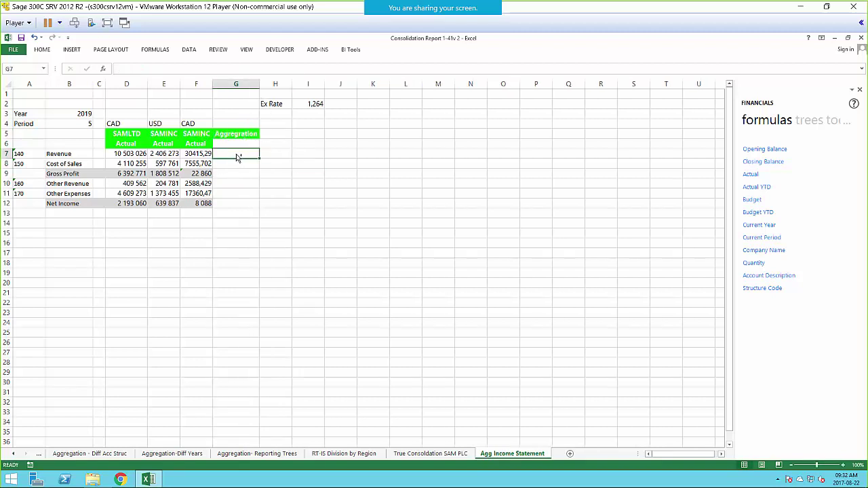
text(=)
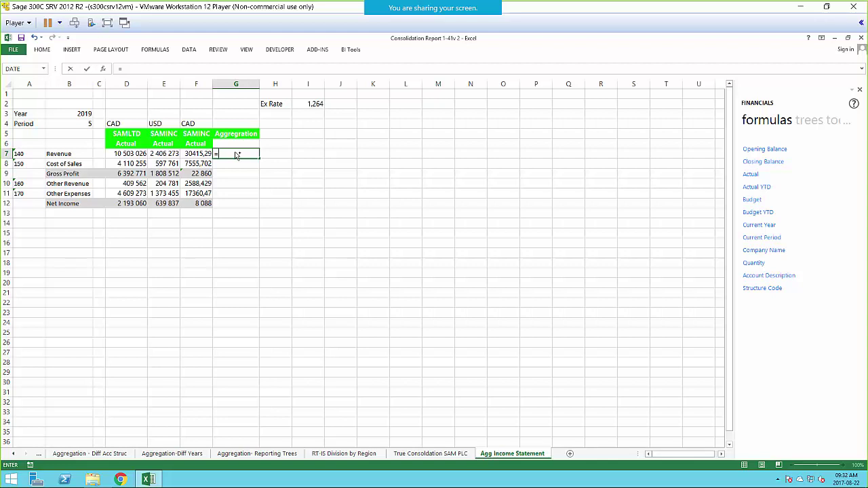
click(136, 154)
text(+)
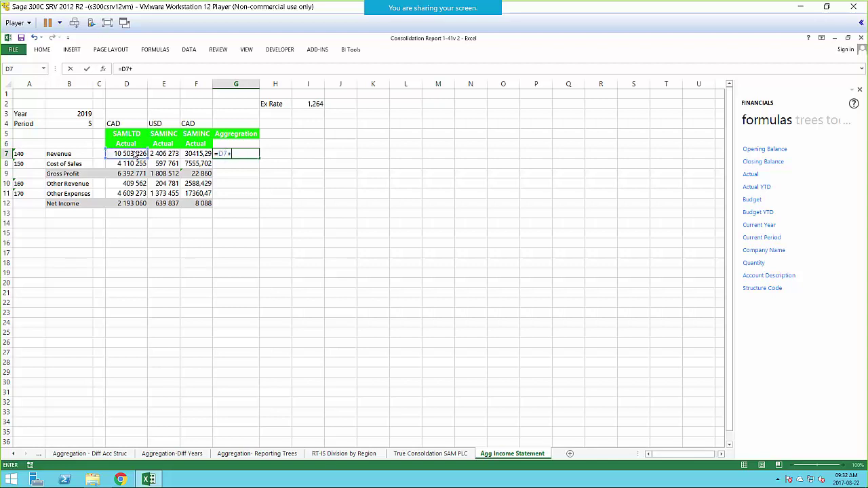
click(203, 155)
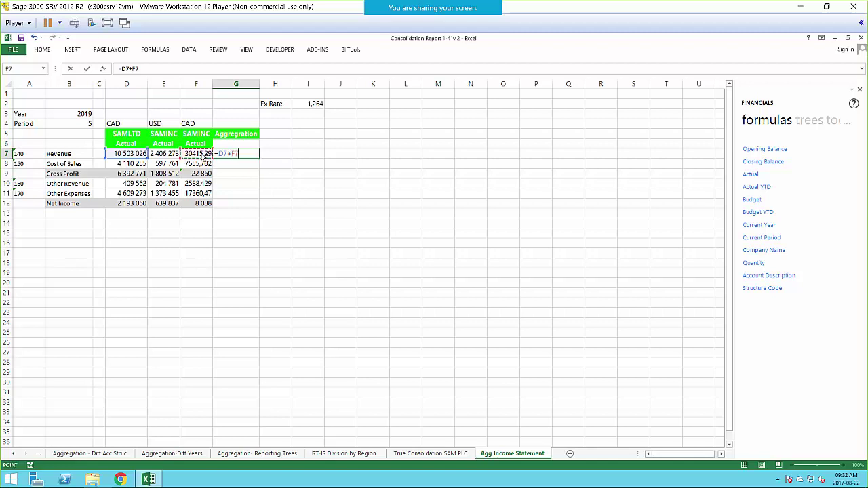
key(Return)
Fill the G7 sum formula down to G8 and paste only the G8 formula into G10:G11
click(246, 155)
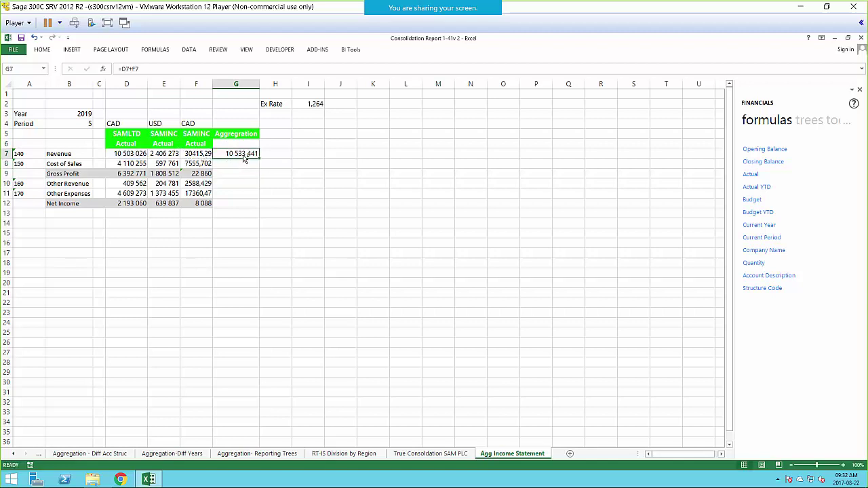
drag(262, 163, 261, 171)
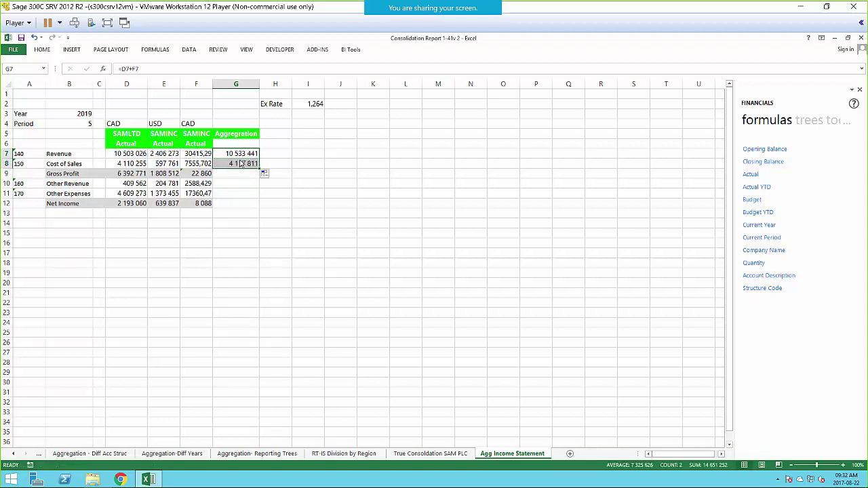
click(241, 166)
right_click(241, 166)
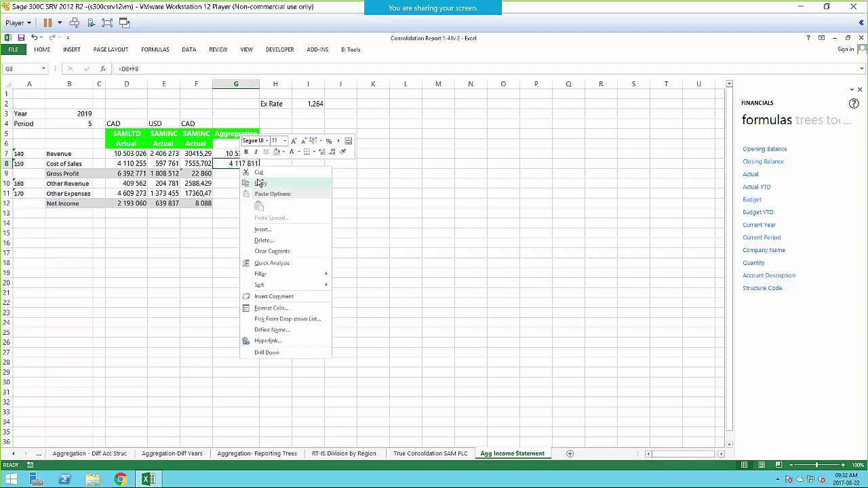
click(261, 184)
drag(223, 185, 225, 196)
right_click(226, 191)
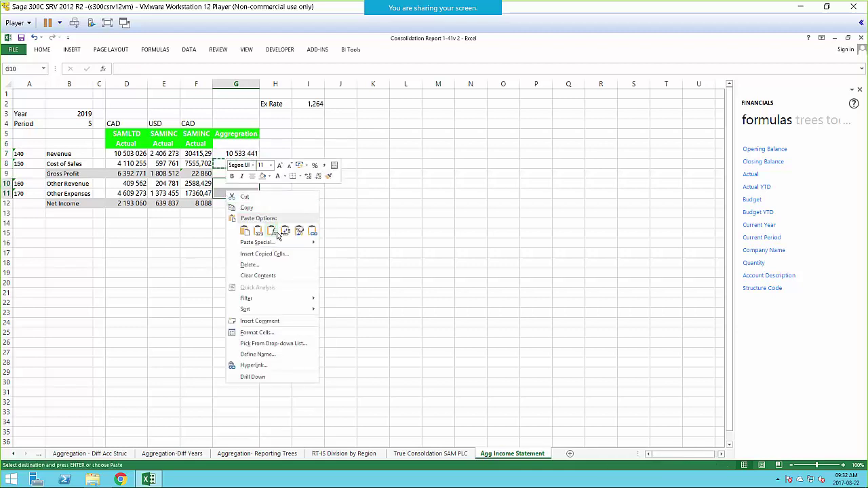
click(273, 232)
Fill the Gross Profit and Net Income formulas from F9 and F12 across into G9 and G12
click(206, 177)
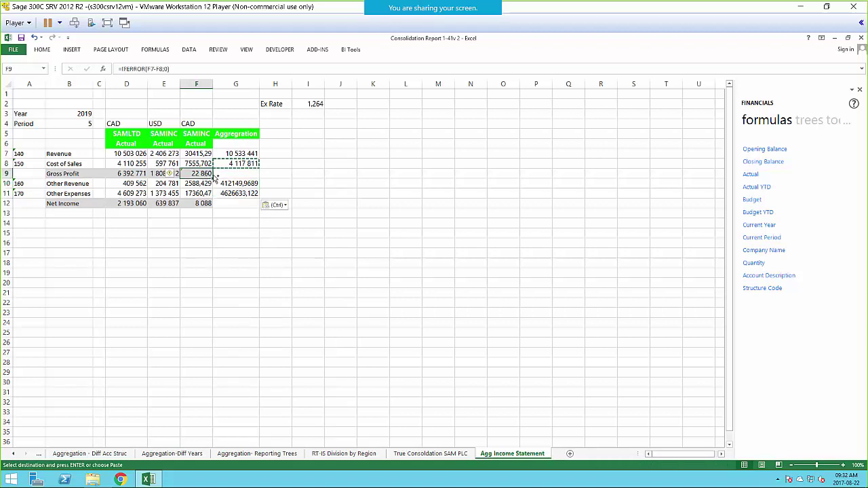
click(219, 174)
key(Return)
click(210, 205)
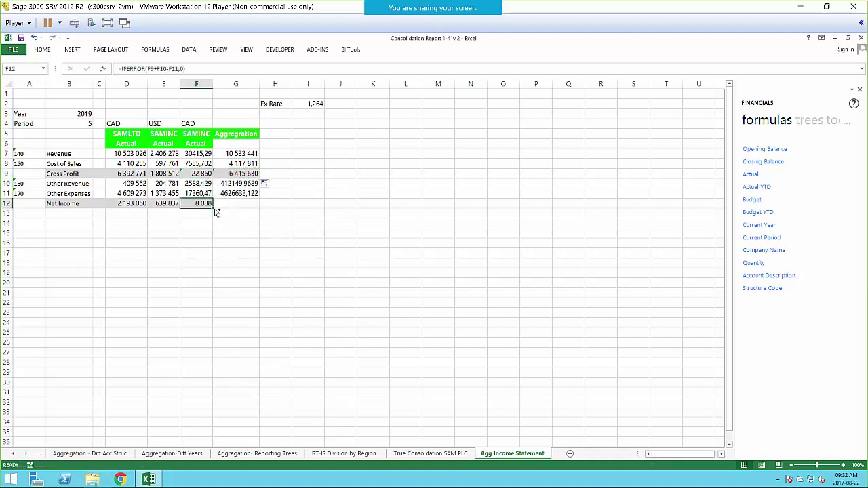
drag(212, 209, 252, 206)
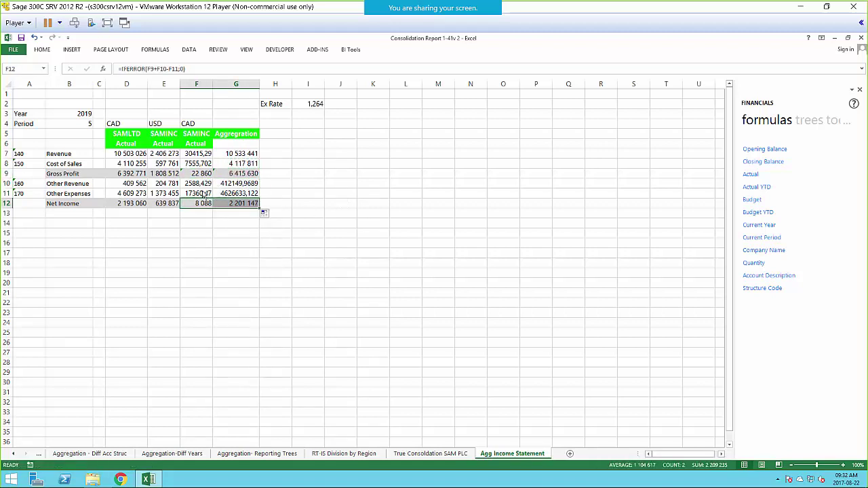
click(344, 206)
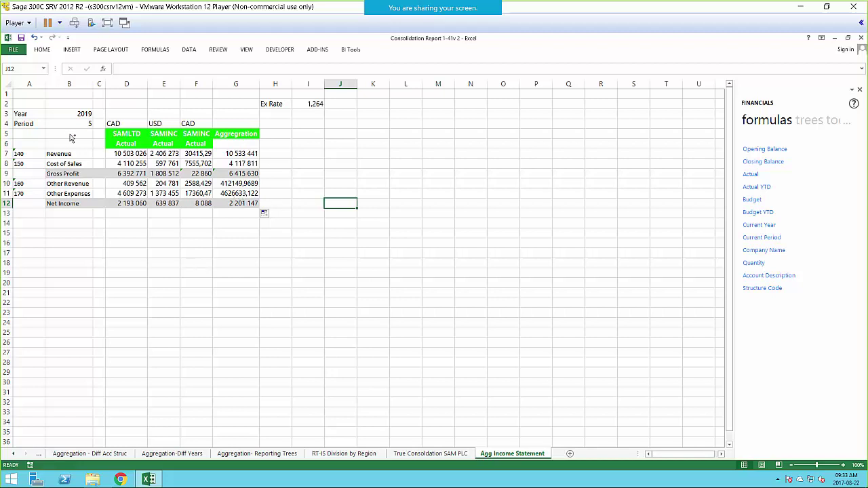
click(366, 248)
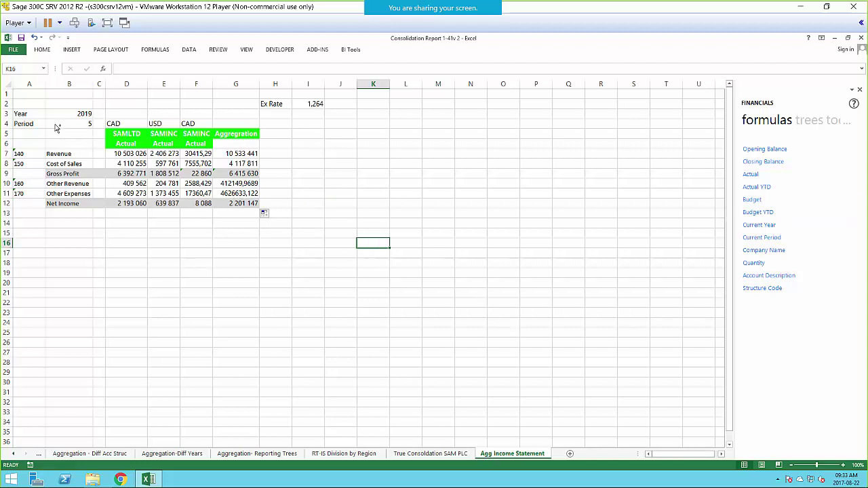
Replace the fixed Year in B3 with the Current Year formula GLCurrentYear300 and edit its company argument
click(83, 115)
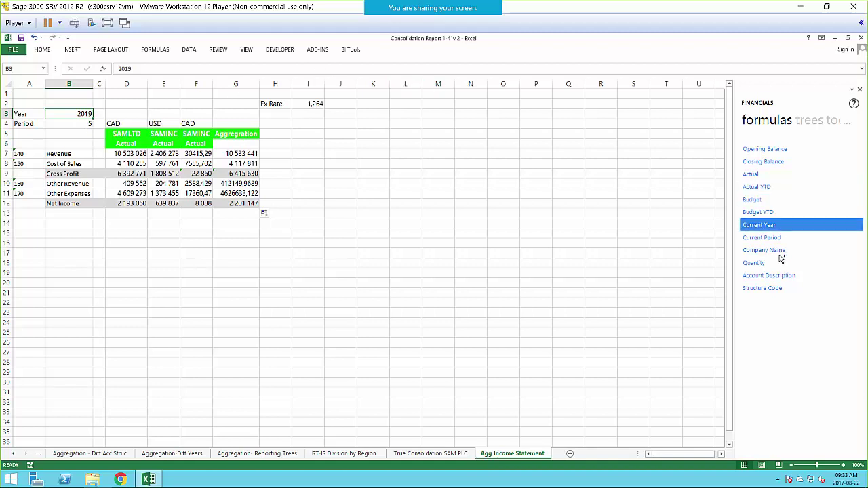
drag(759, 225, 83, 116)
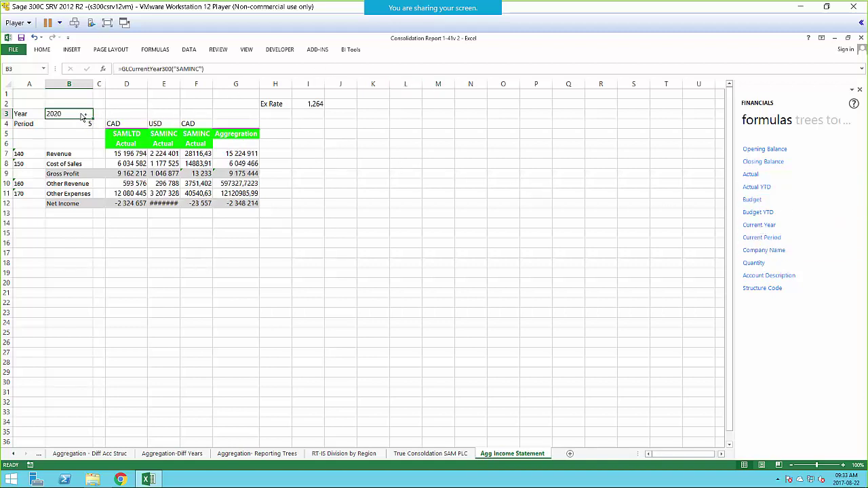
double_click(185, 70)
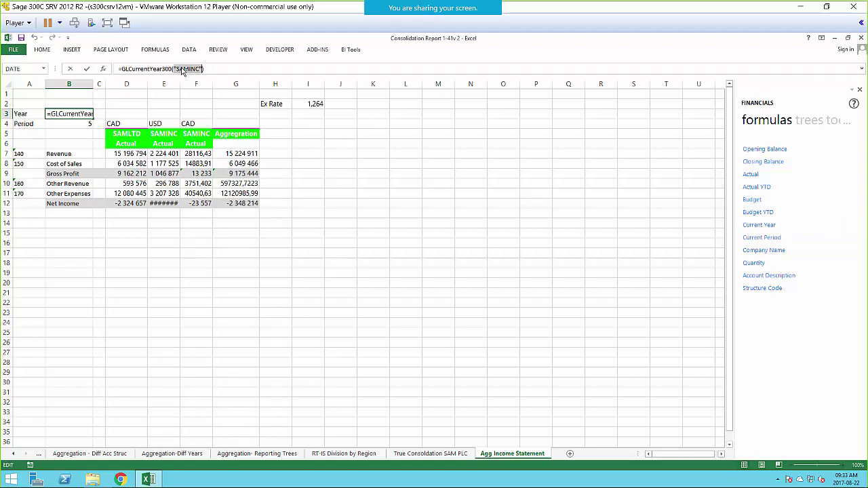
key(Return)
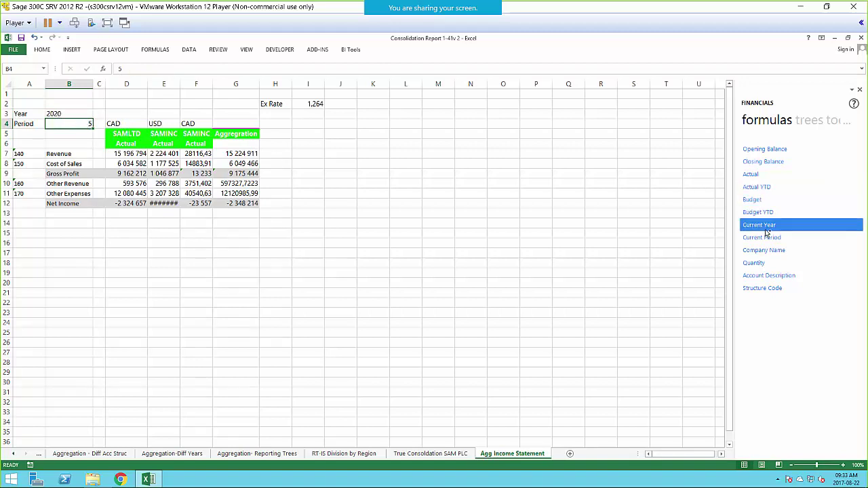
Replace the fixed Period in B4 with the Current Period formula referring to the SAMLTD heading, =GLCurrentPeriod300(D5)
drag(323, 164, 67, 126)
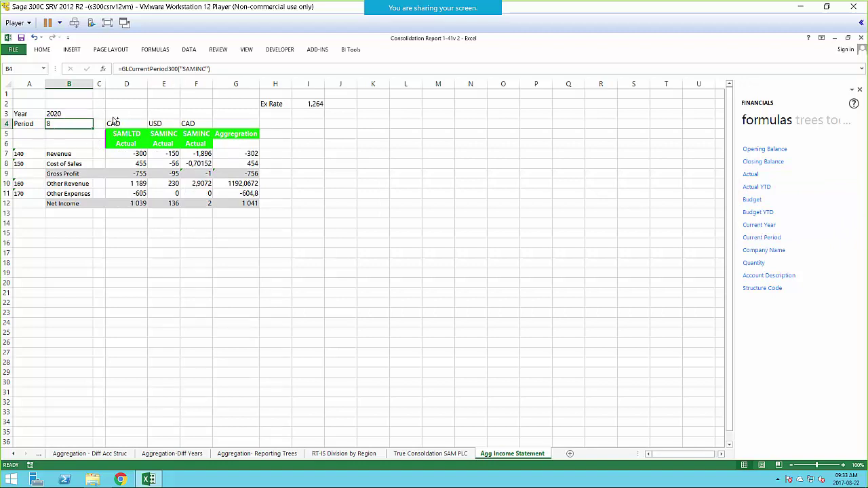
click(195, 69)
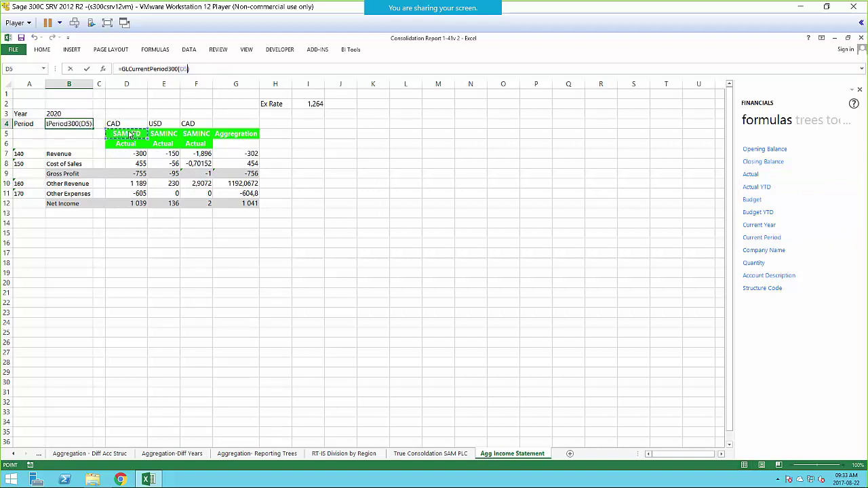
key(Return)
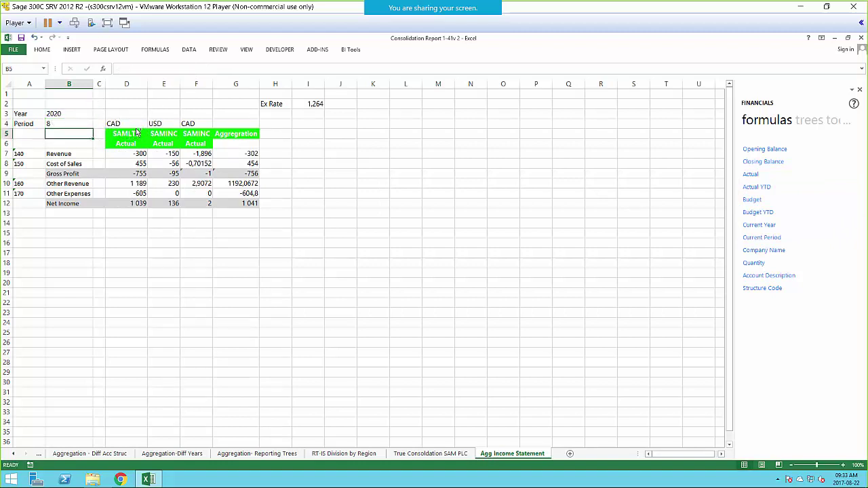
click(431, 259)
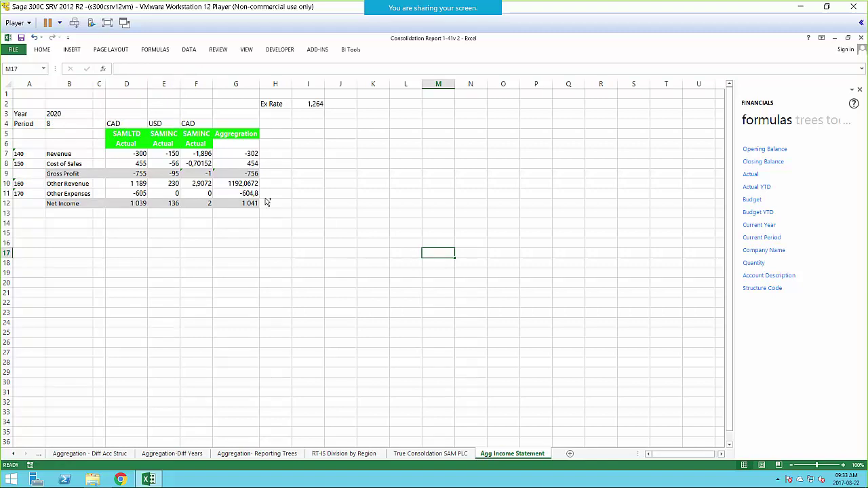